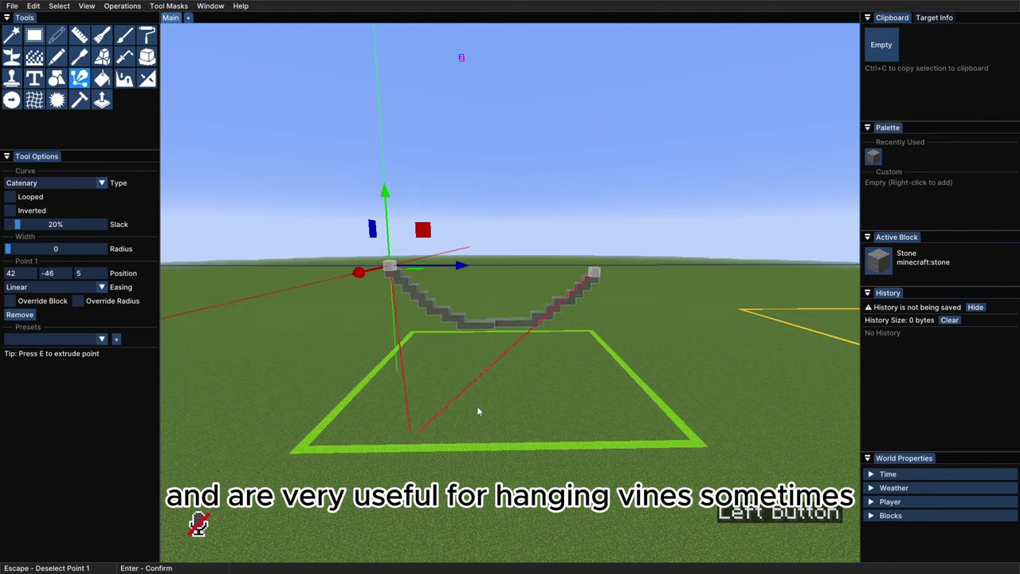
Raise both end points of the catenary path, moving the first point up to height -37
left_click(594, 273)
left_click_drag(595, 263, 598, 225)
left_click(389, 264)
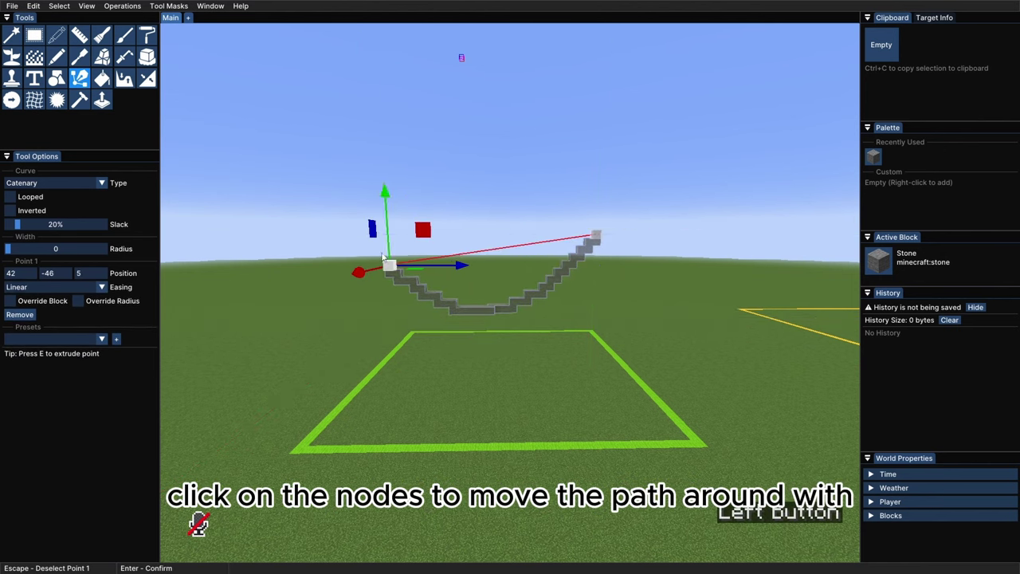
left_click_drag(390, 243, 390, 176)
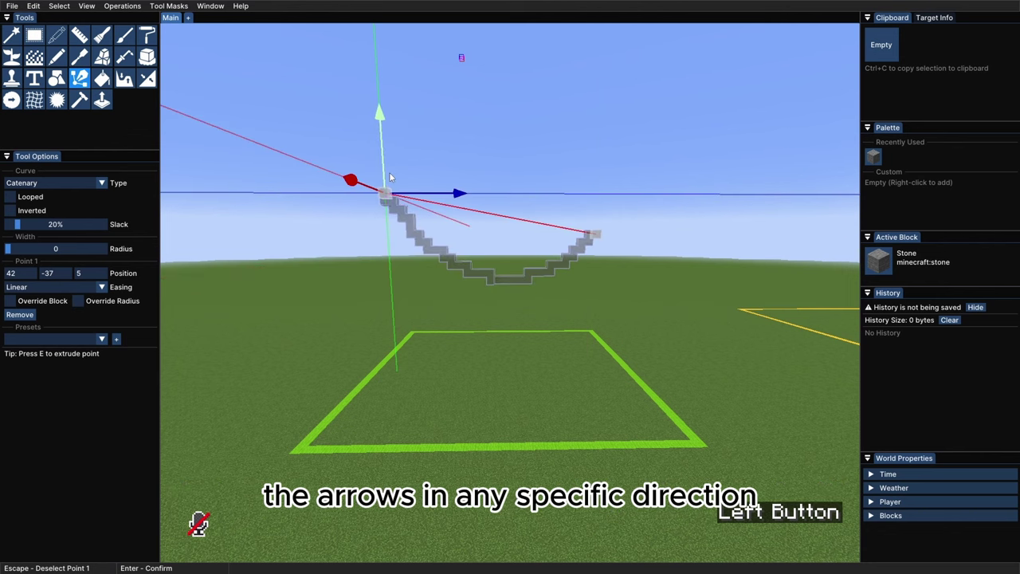
left_click(596, 233)
left_click_drag(596, 233, 613, 177)
Add a third and fourth point to the catenary on the ground and raise both, the fourth to height -49
right_click(678, 364)
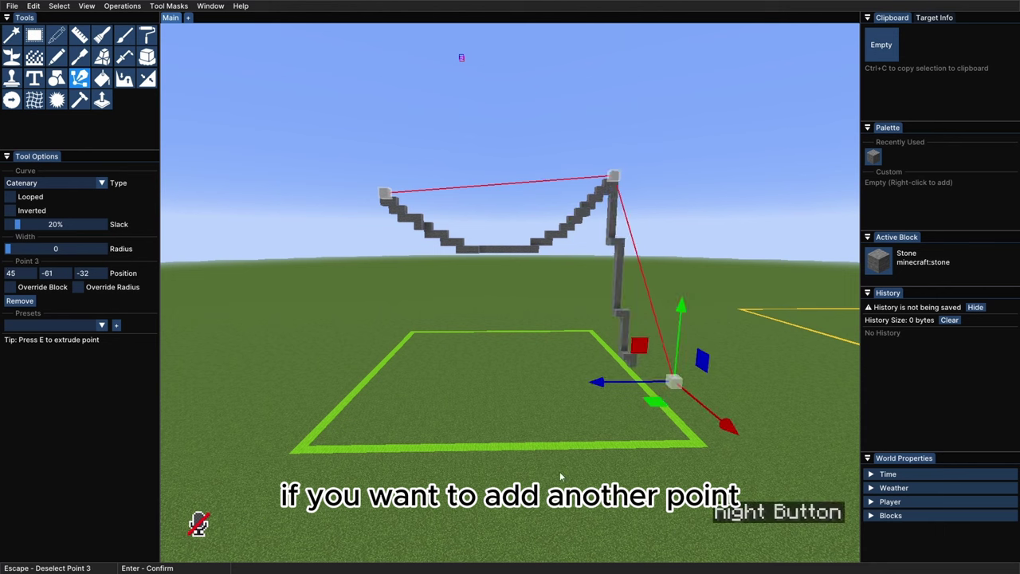
left_click_drag(671, 341, 693, 205)
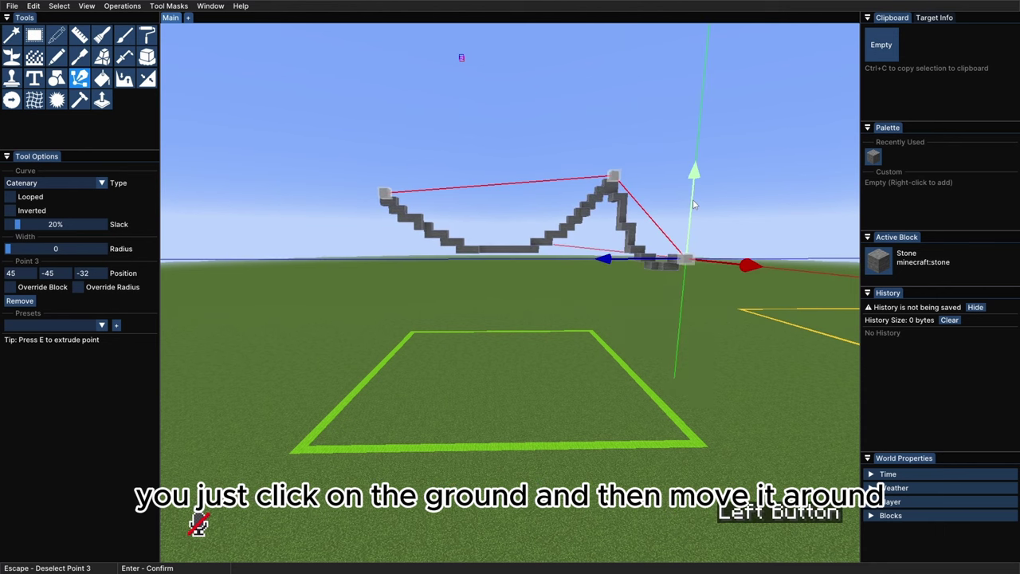
right_click(531, 392)
left_click_drag(534, 351, 557, 263)
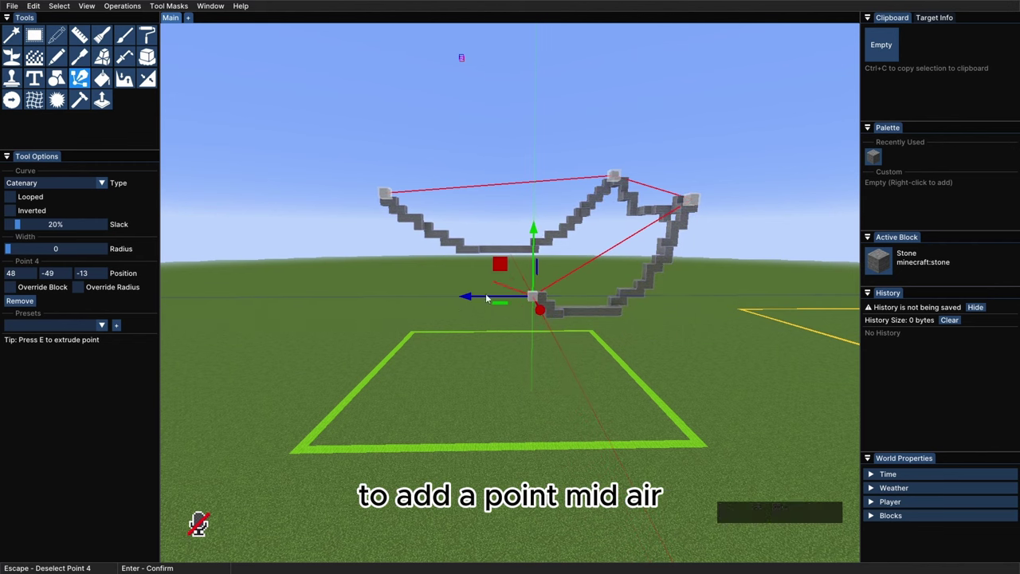
Extrude a fifth point in mid-air from the fourth, shift it beyond the first point, and place the catenary as stone blocks
key("e")
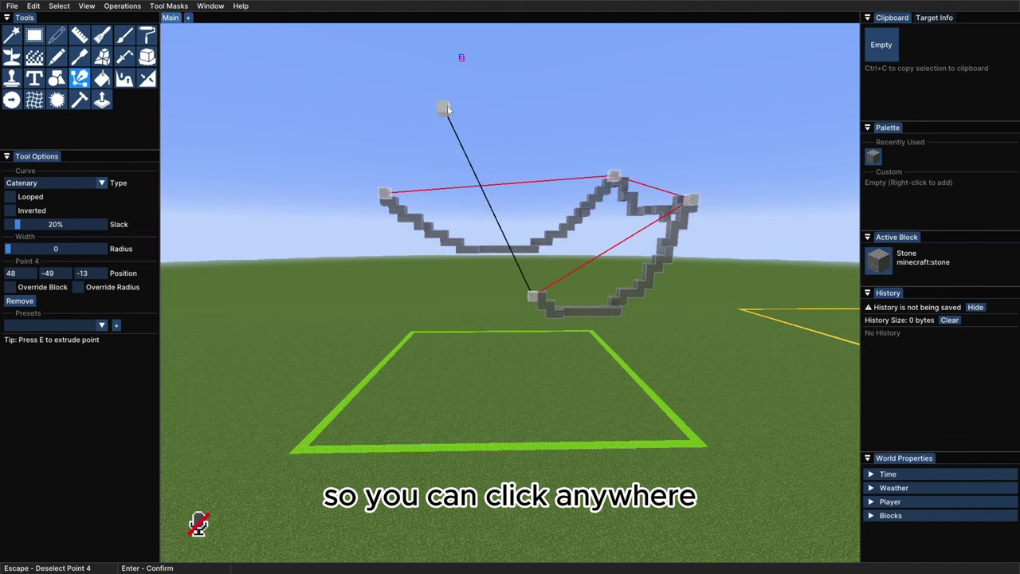
right_click(484, 211)
left_click_drag(502, 153, 310, 135)
key("Return")
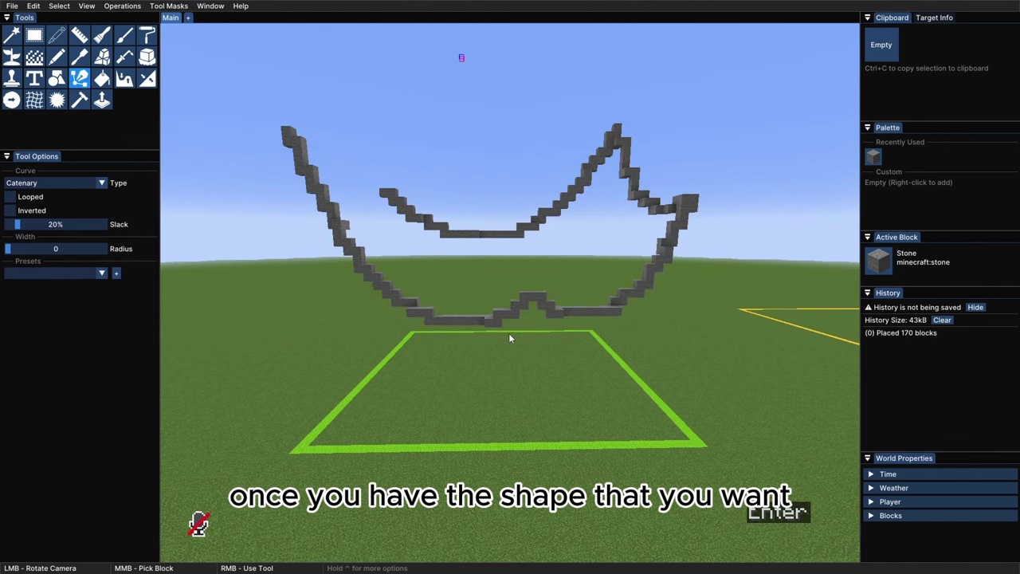
mouse_move(510, 319)
left_mouse_down()
mouse_move(399, 334)
mouse_move(494, 319)
left_mouse_up()
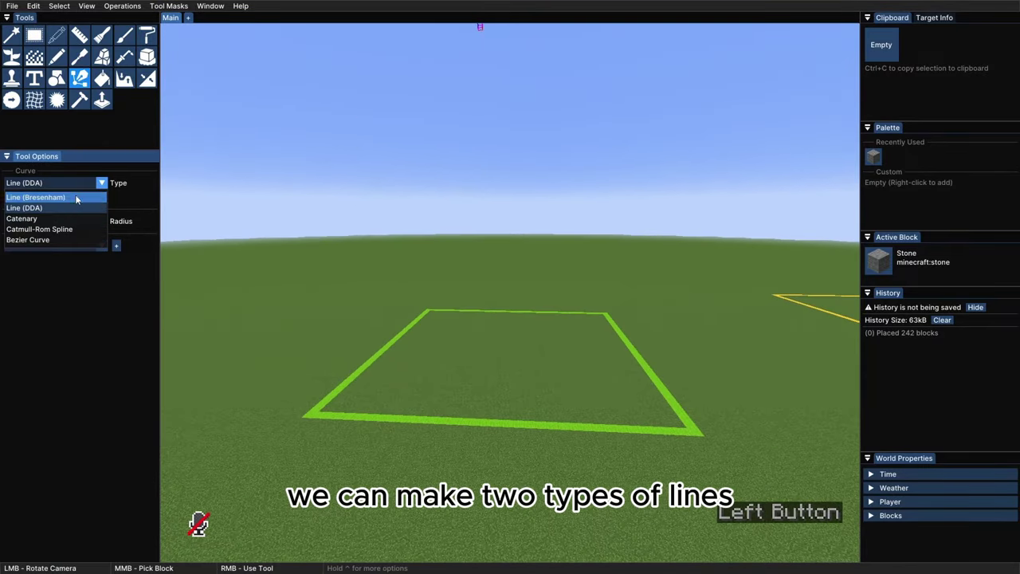
Set the curve type to Line (Bresenham) and lay out an eleven-point path on the ground around the green square
left_click(36, 201)
right_click(339, 384)
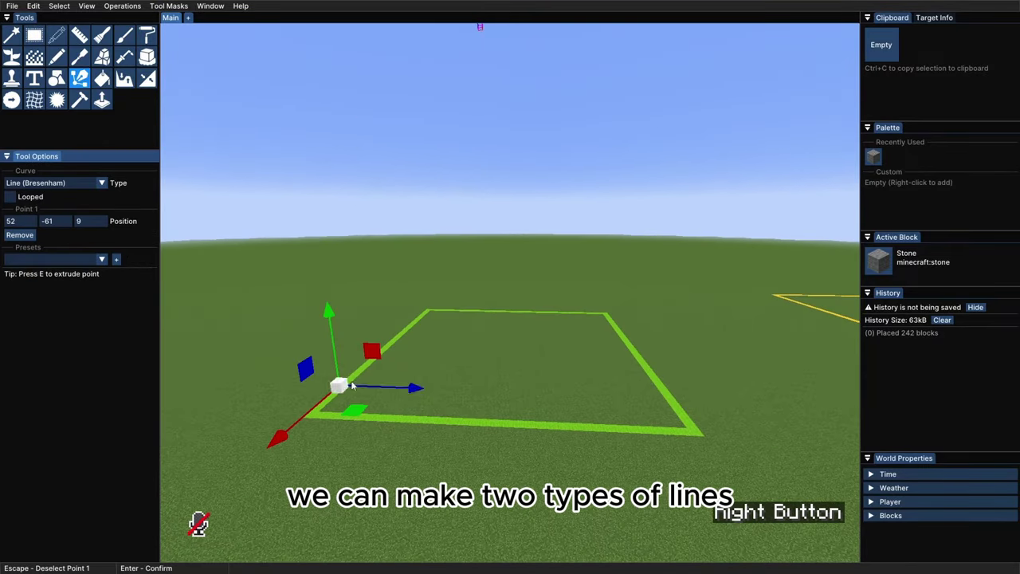
right_click(596, 389)
right_click(473, 377)
right_click(493, 457)
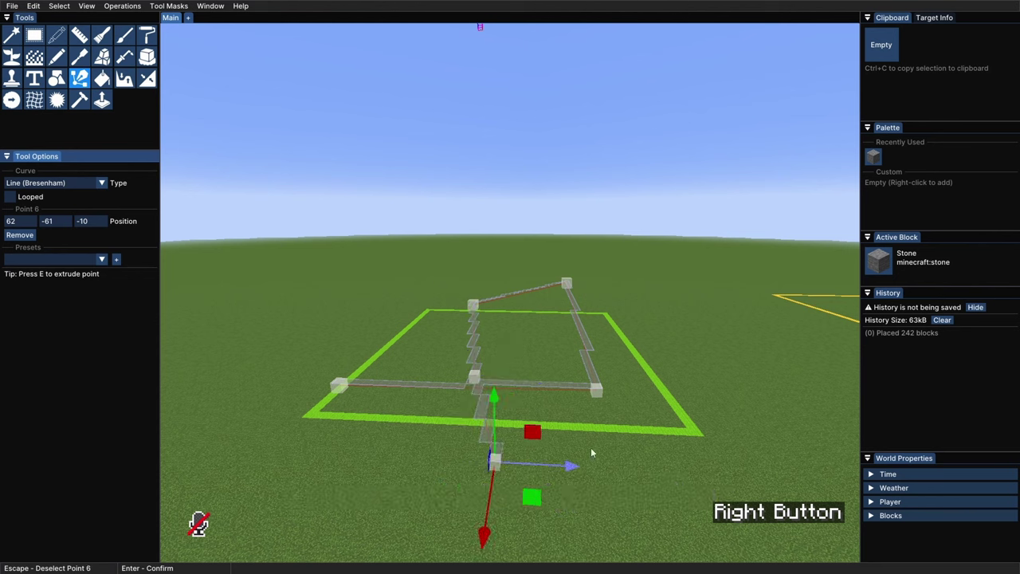
right_click(694, 372)
right_click(685, 344)
right_click(351, 450)
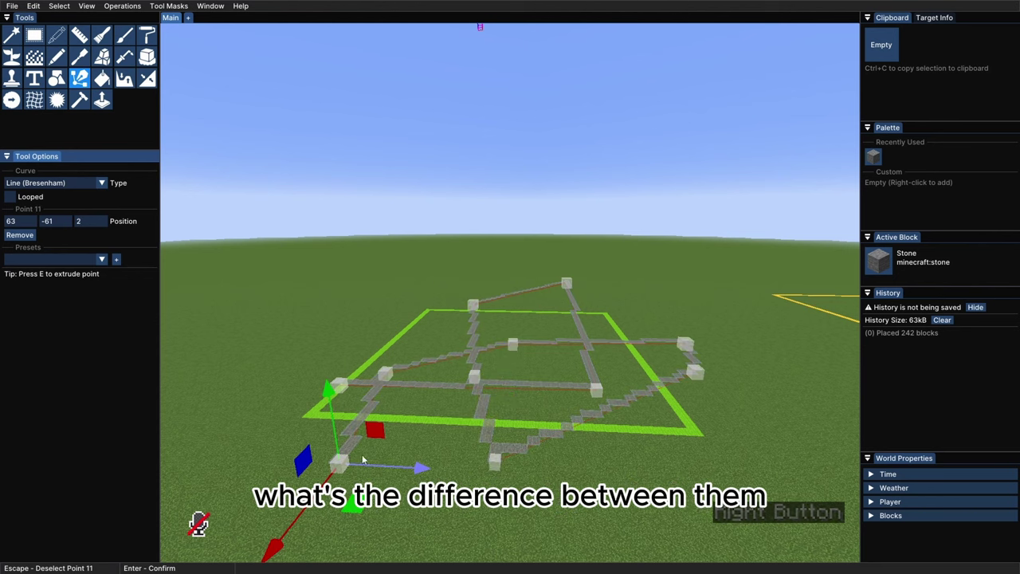
Switch the curve type to Line (DDA), lay out a four-point path on the green square, and set its radius to 3
left_click(56, 182)
left_click(30, 208)
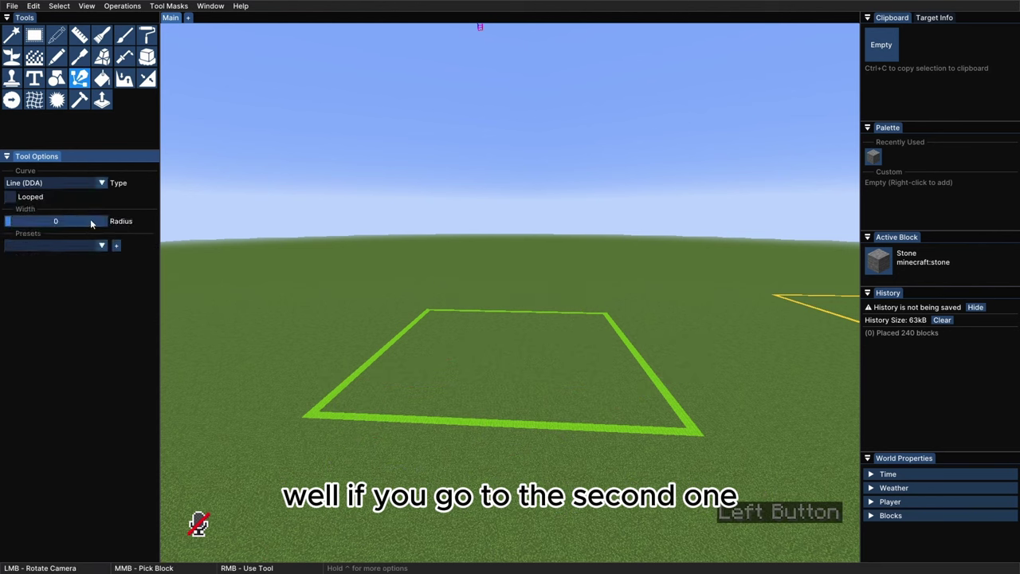
right_click(359, 402)
right_click(624, 378)
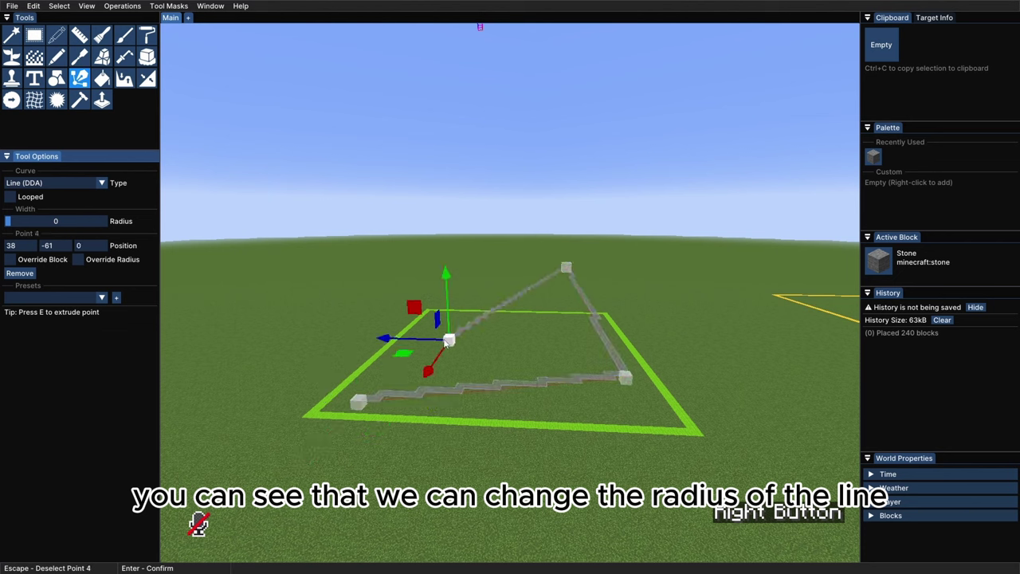
left_click_drag(16, 222, 17, 221)
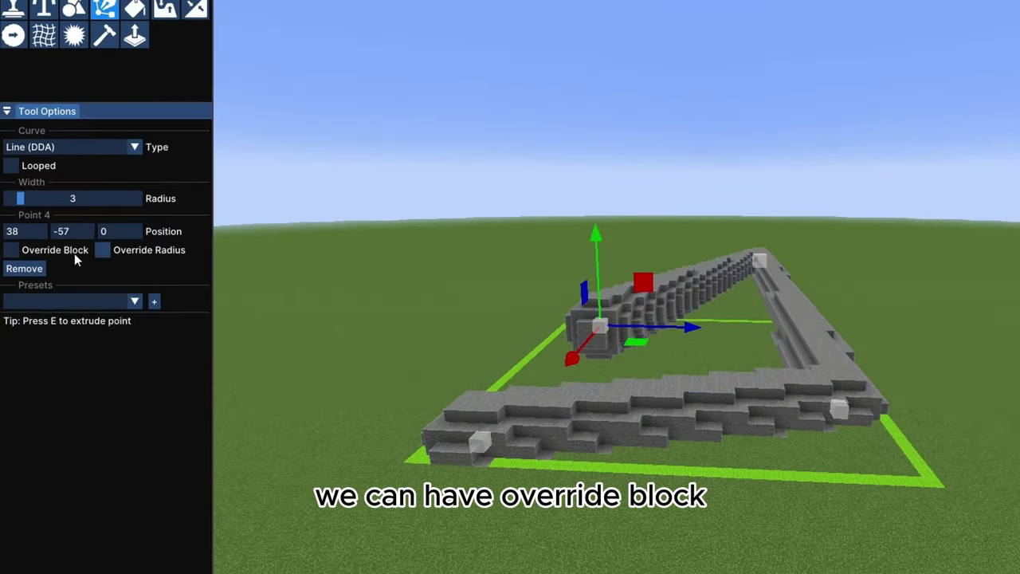
Override the block of the line's fourth point with stripped oak wood, and select the second point
left_click(12, 241)
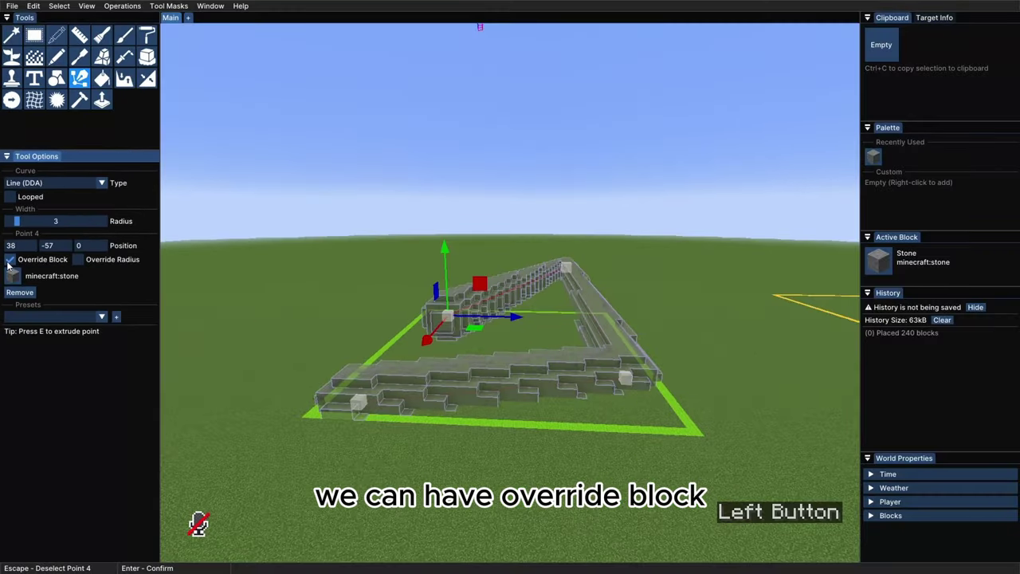
left_click(448, 317)
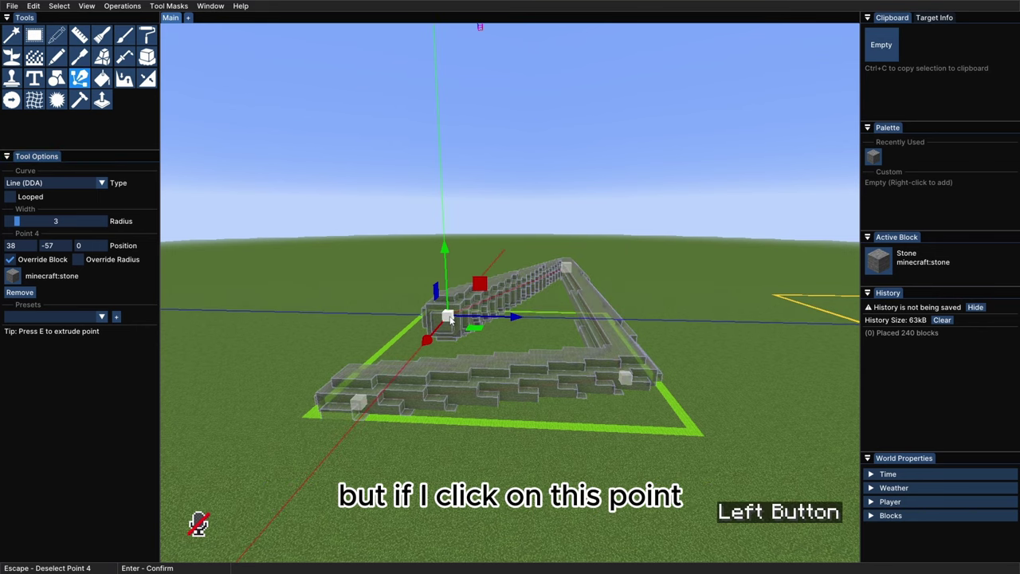
left_click(13, 275)
left_click(547, 256)
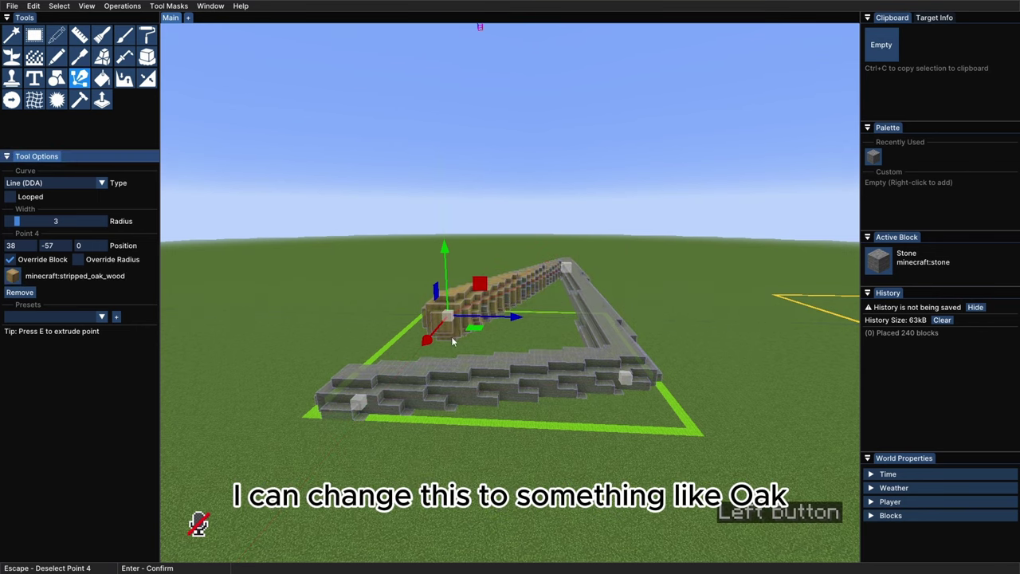
left_click(624, 379)
left_click(23, 286)
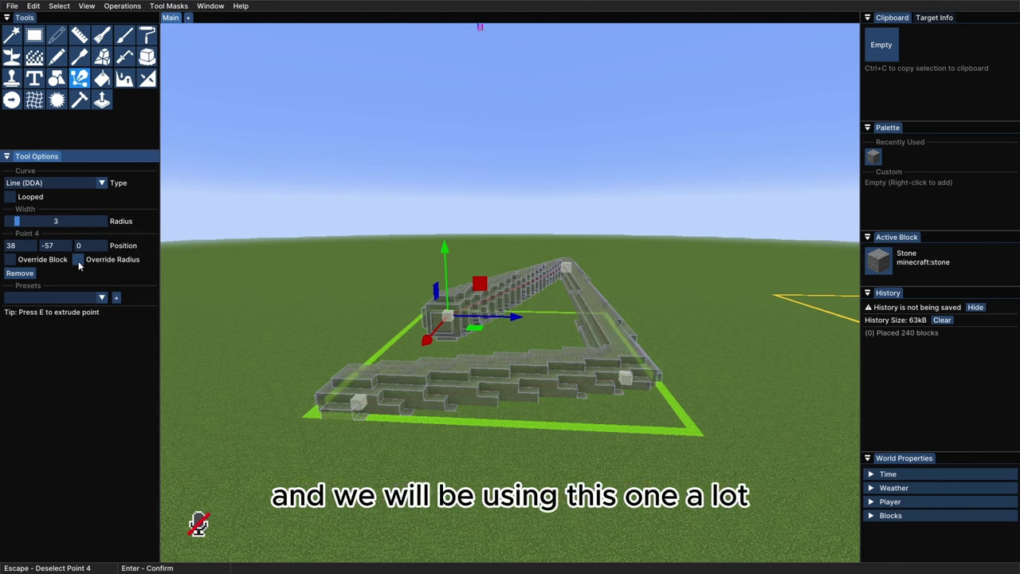
Override the fourth point's radius with 6, and enable a radius override on the third point and enlarge it
left_click(78, 260)
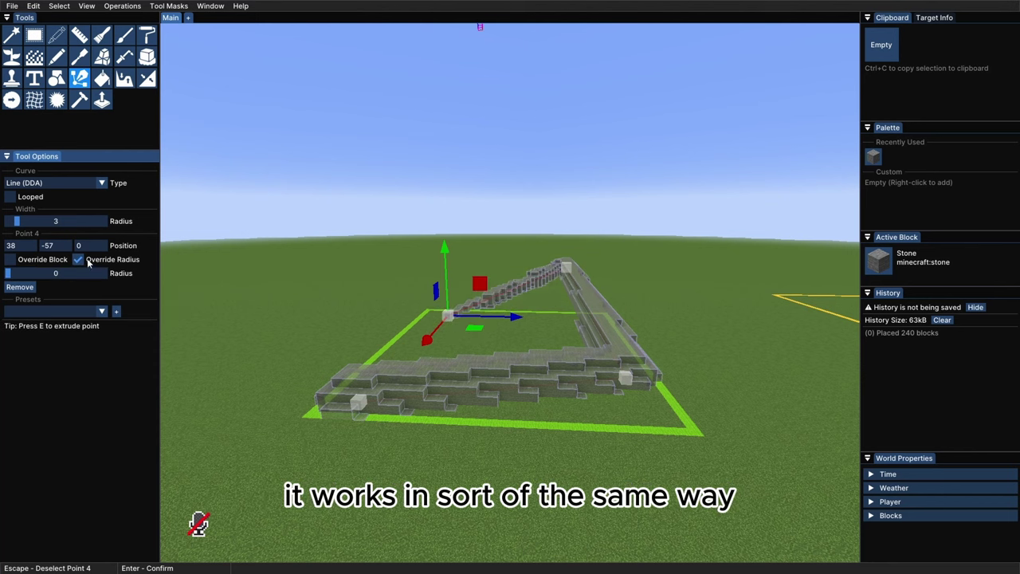
left_click_drag(8, 273, 29, 276)
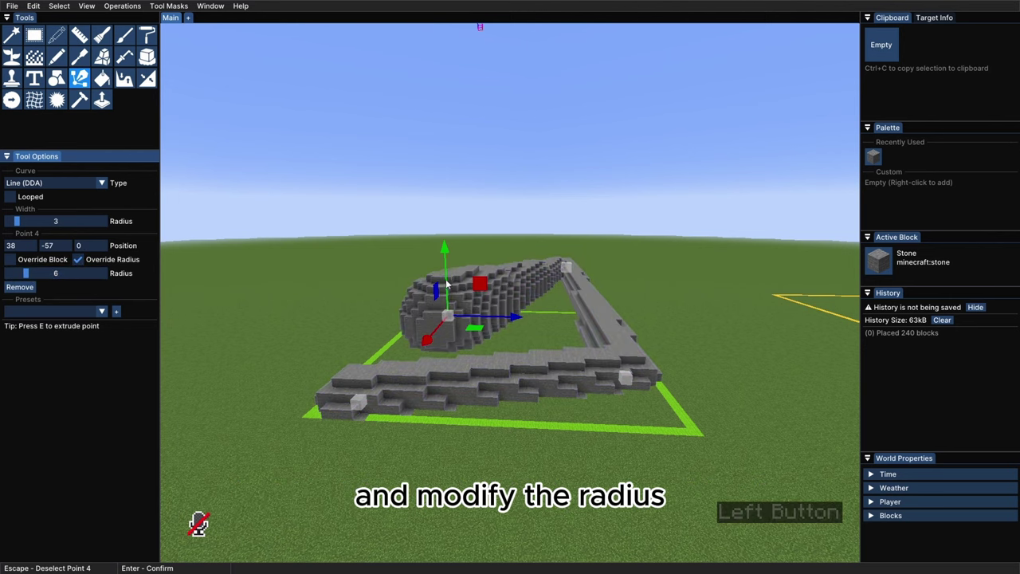
left_click(566, 267)
left_click(78, 273)
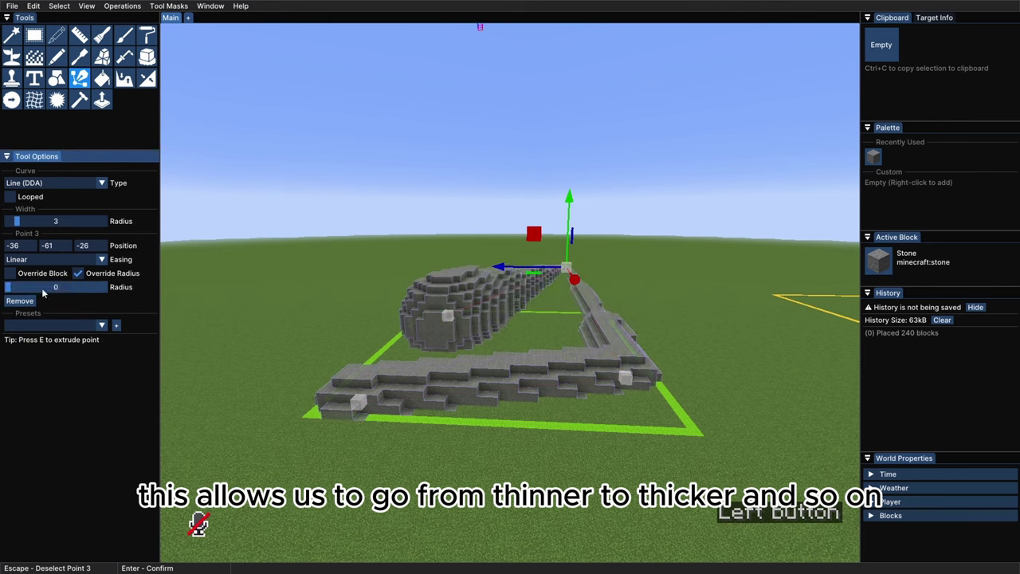
left_click_drag(9, 287, 25, 292)
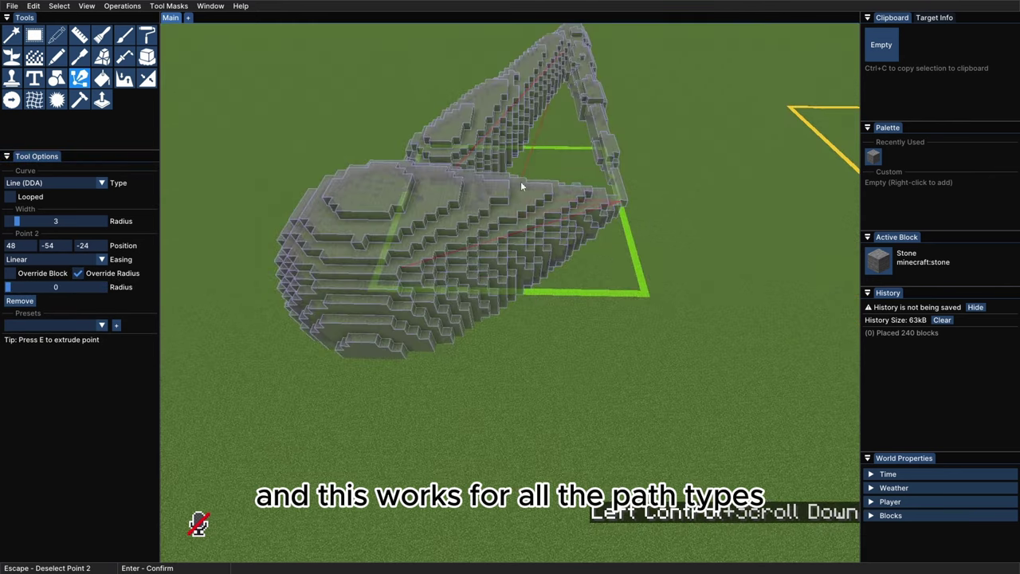
Undo the placed variable-radius line to clear the area around the green square
left_click_drag(521, 182, 534, 299, "ctrl")
scroll(525, 272, "down", 3, "ctrl")
key("ctrl+z")
left_click_drag(502, 381, 510, 339, "ctrl")
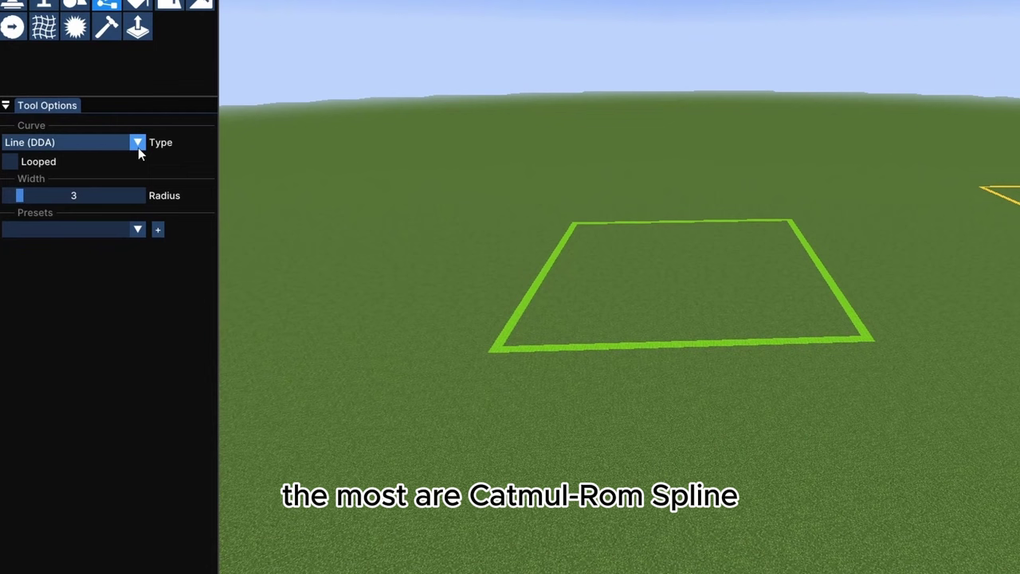
Set the curve type to Catmull-Rom Spline and lay out an eight-point path on the ground around the green square
left_click(138, 148)
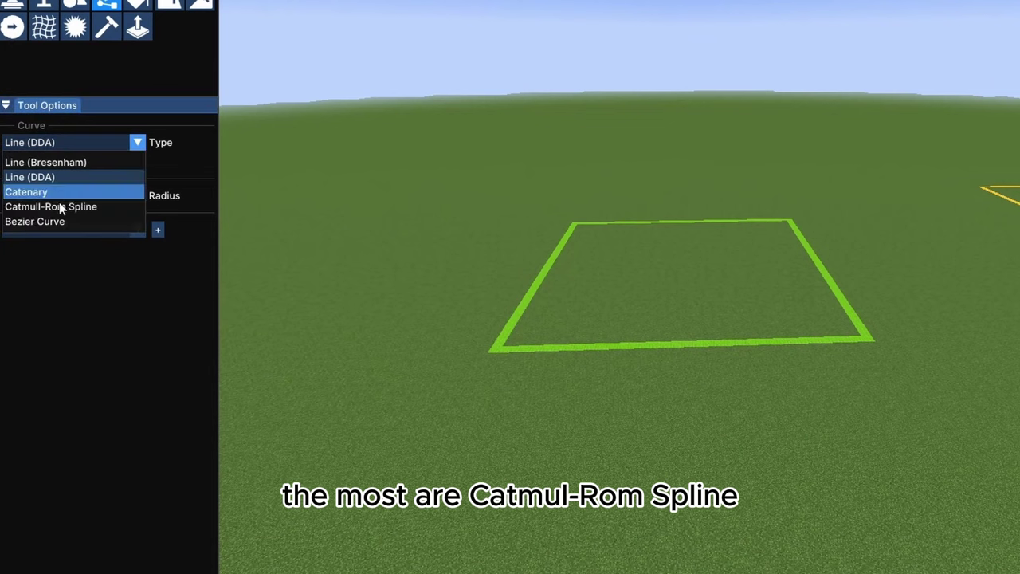
left_click(40, 206)
left_click(137, 142)
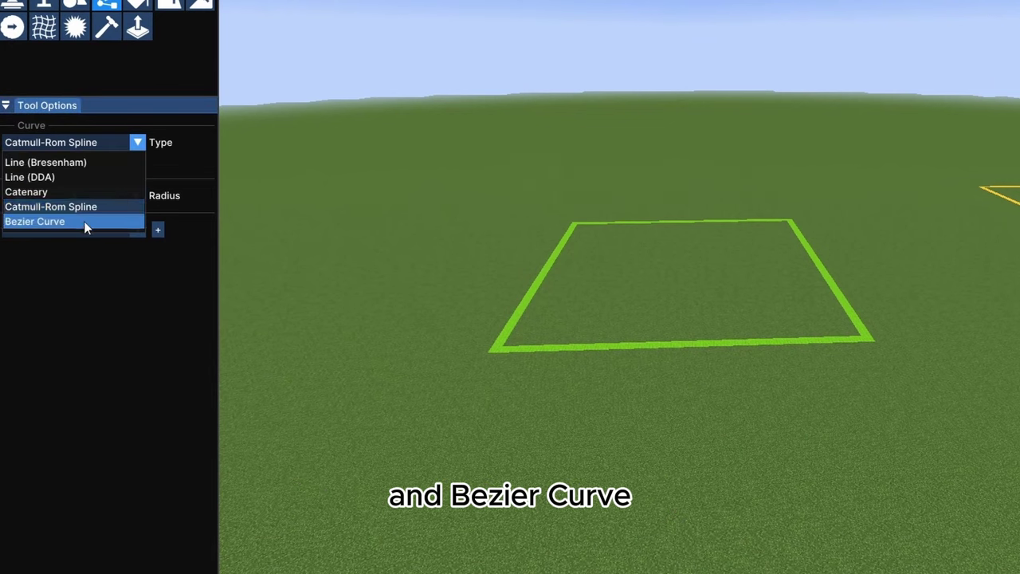
left_click(81, 222)
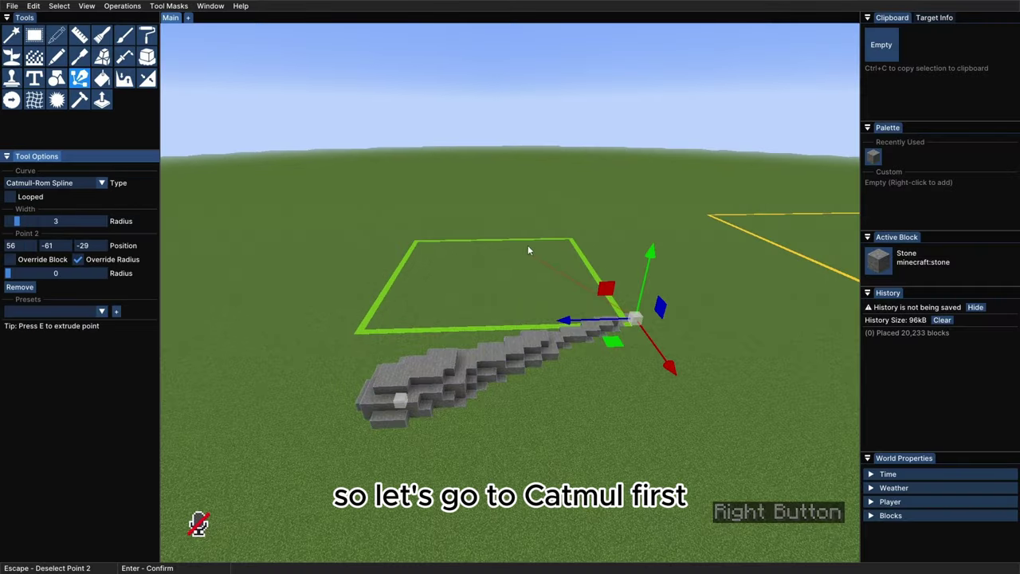
right_click(528, 249)
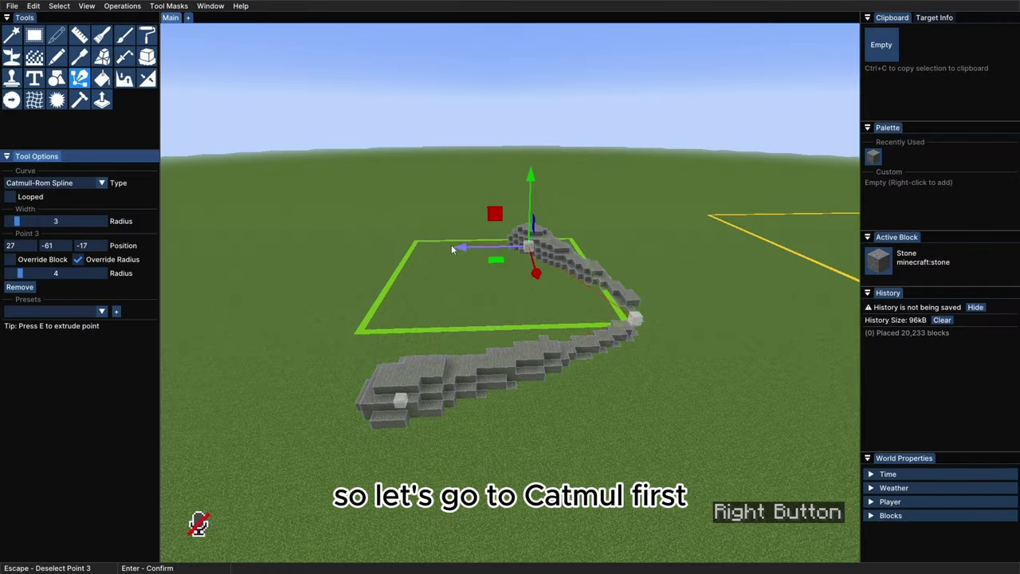
right_click(319, 300)
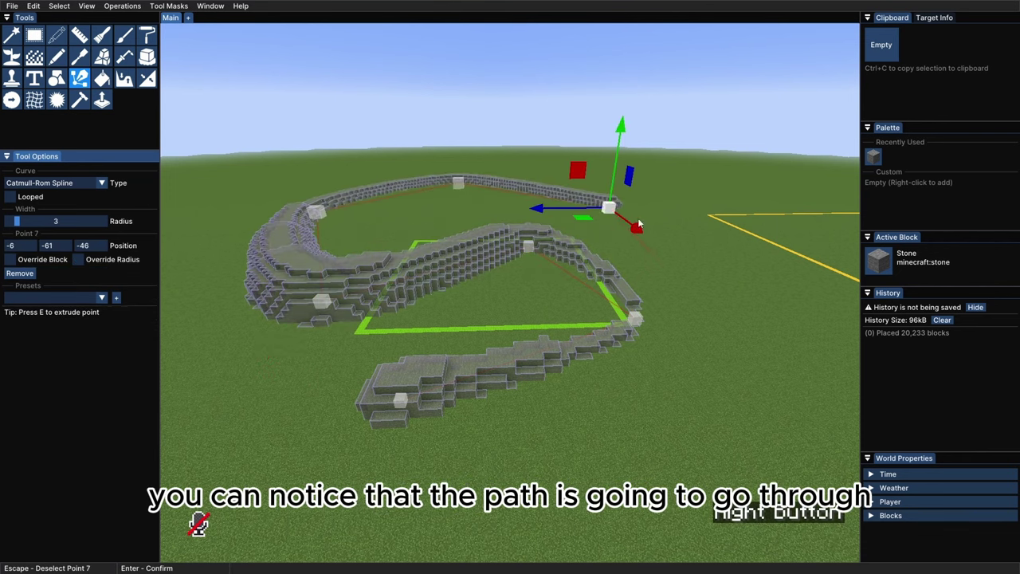
right_click(705, 315)
Remove the radius override from the spline's second point and lower the seventh point to about height -64
left_click_drag(543, 290, 510, 293, "ctrl")
scroll(510, 293, "down", 2, "ctrl")
key("ctrl")
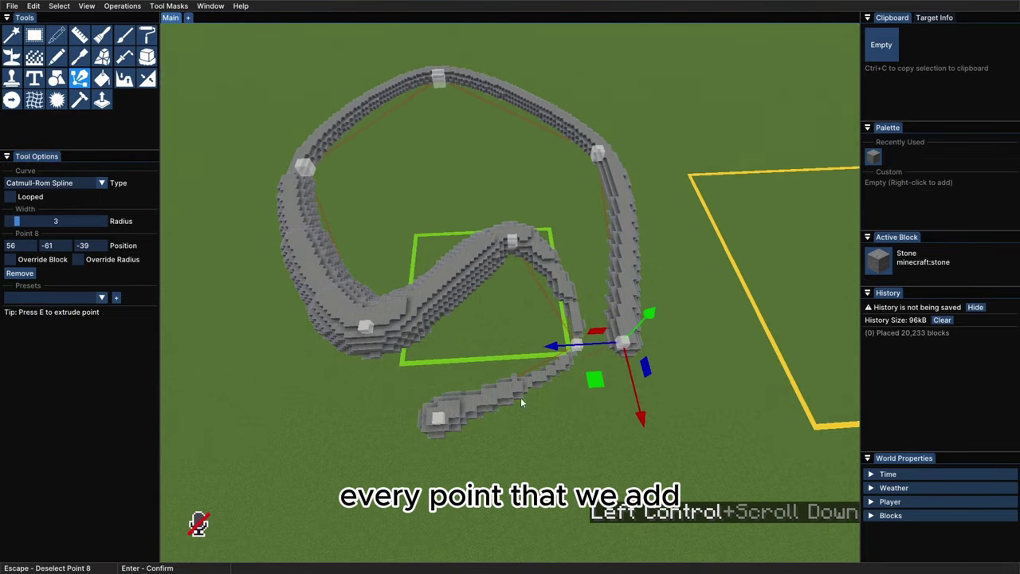
left_click(576, 344)
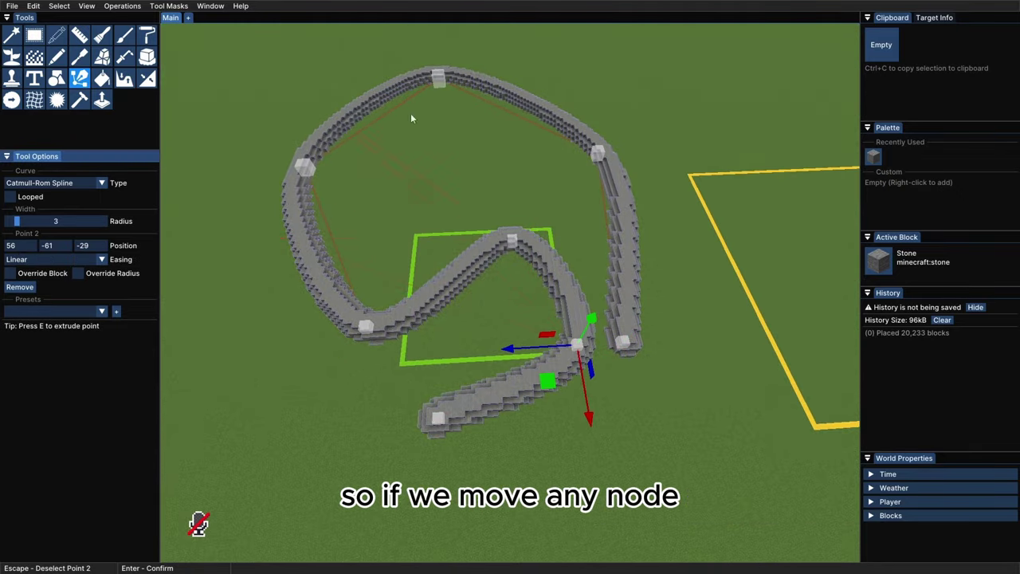
mouse_move(597, 153)
left_mouse_down()
mouse_move(644, 150)
mouse_move(579, 166)
mouse_move(619, 87)
mouse_move(612, 142)
left_mouse_up()
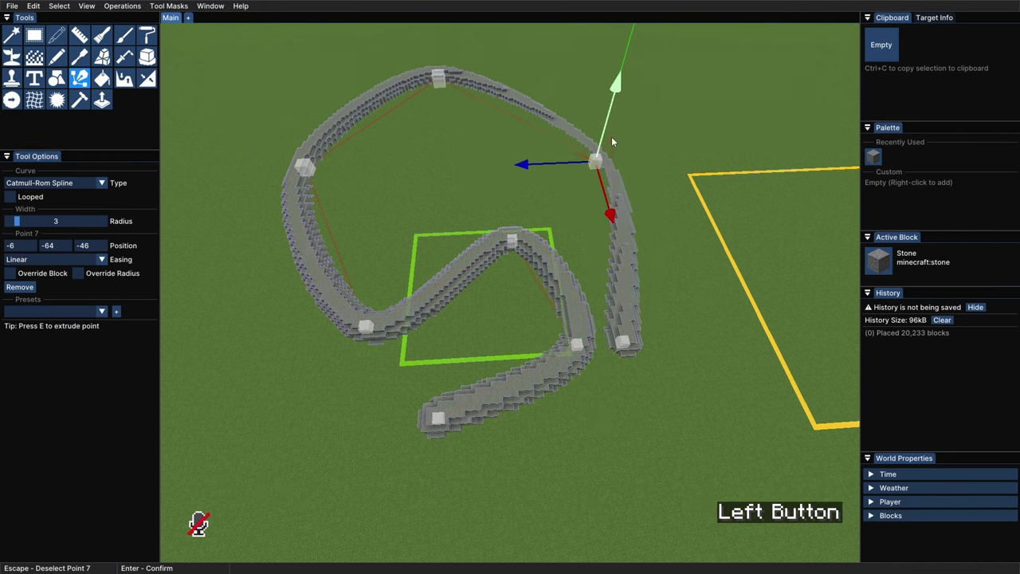
Set the curve type to Bezier Curve and lay out eight points spiralling around and into the green square
left_click(54, 182)
left_click(55, 241)
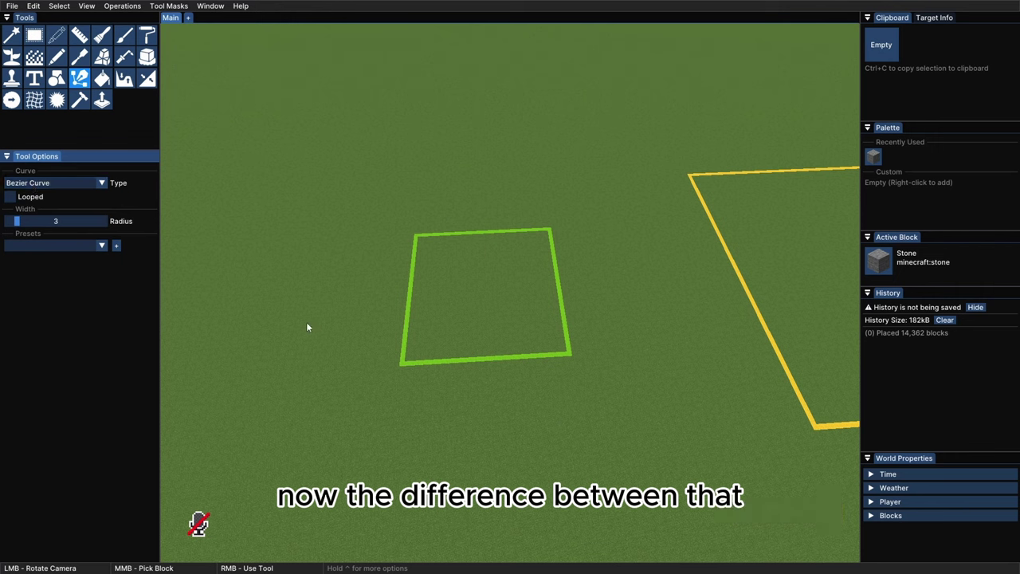
right_click(525, 393)
right_click(327, 318)
right_click(380, 168)
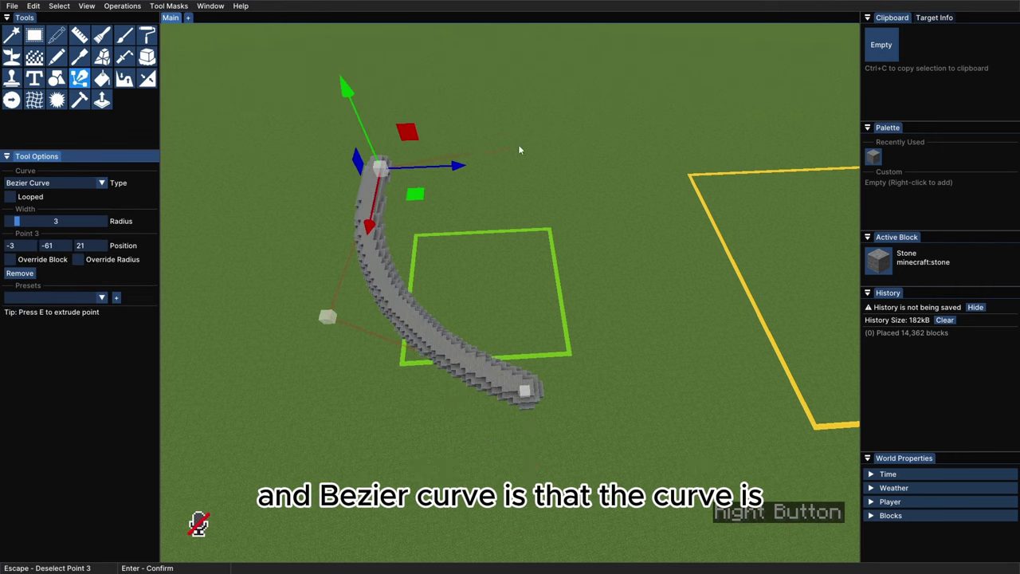
right_click(545, 101)
right_click(716, 210)
right_click(694, 385)
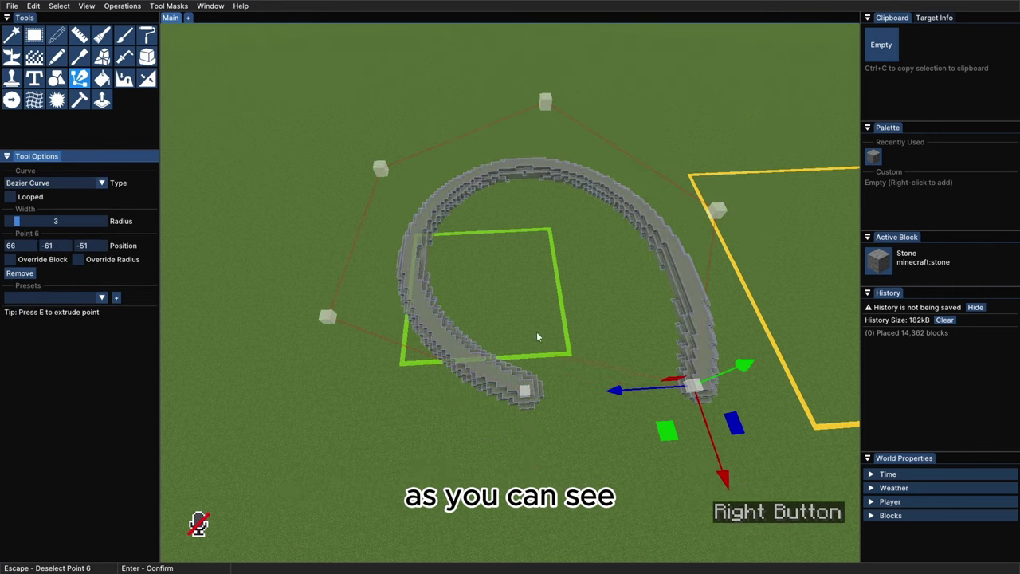
right_click(528, 325)
right_click(528, 247)
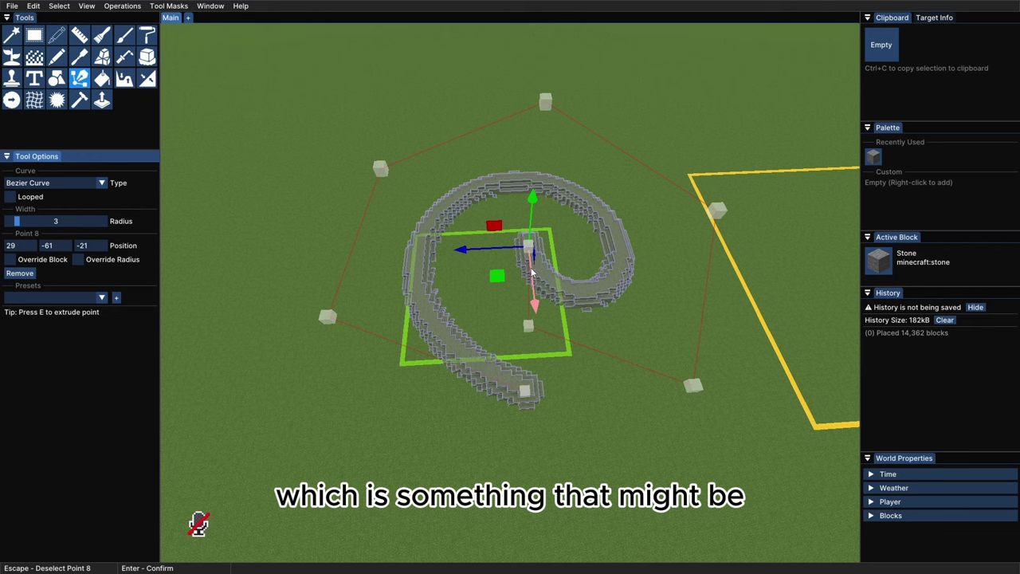
Keep Bezier Curve as the path type and set the active block to Mushroom Stem, searching the block list for "mush"
left_click(446, 247)
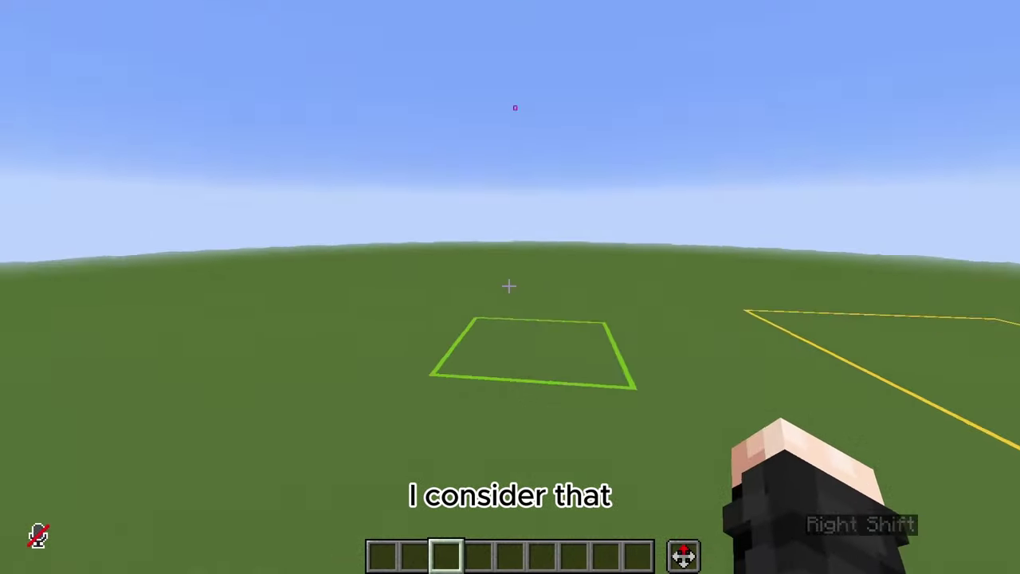
key("ctrl+w")
key("shift")
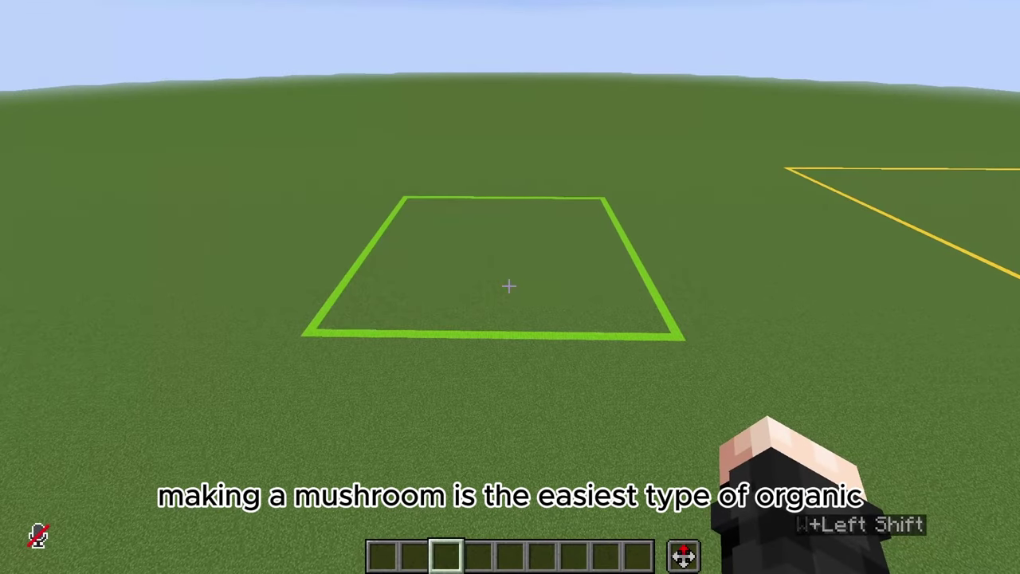
key("shift")
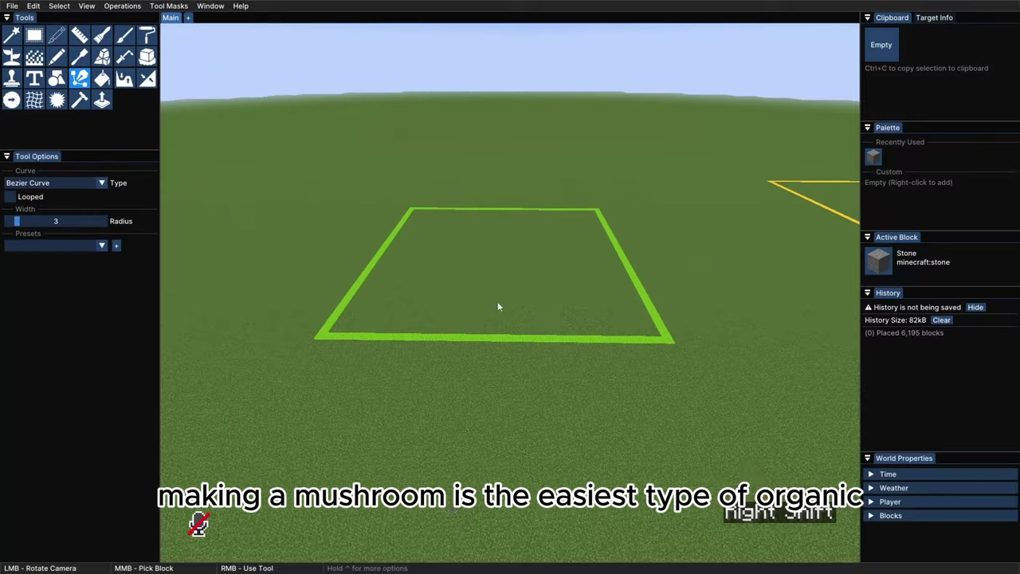
left_click(93, 185)
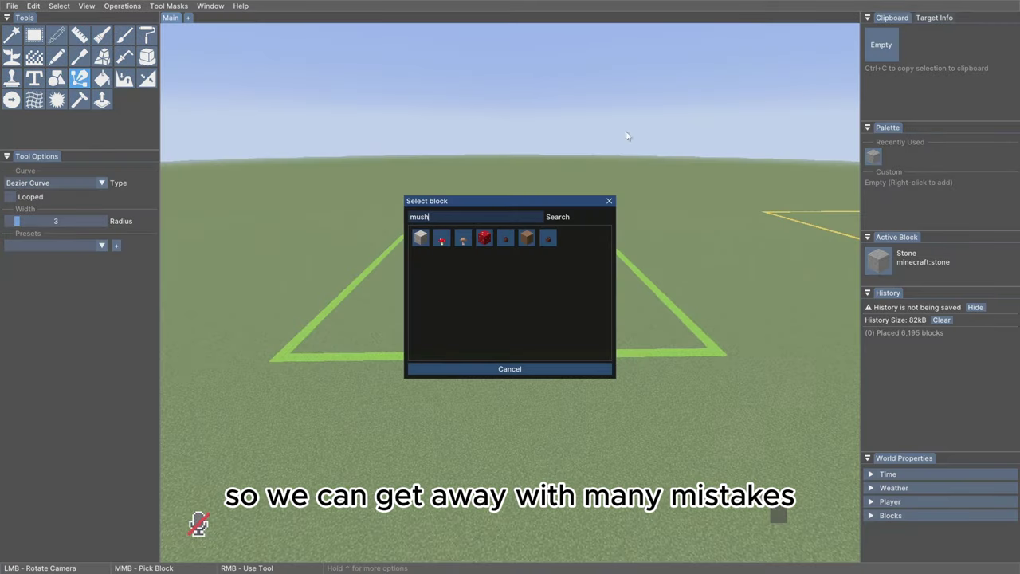
left_click(443, 241)
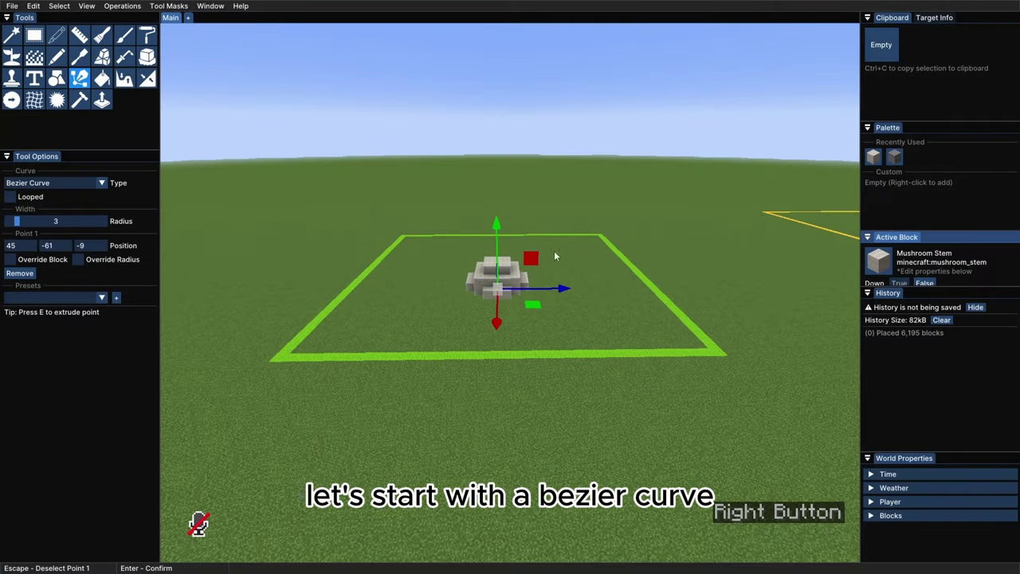
Lay out a four-point Bezier path rising from inside the green square, ending with point 4 at 29, -29, -17
right_click(589, 175)
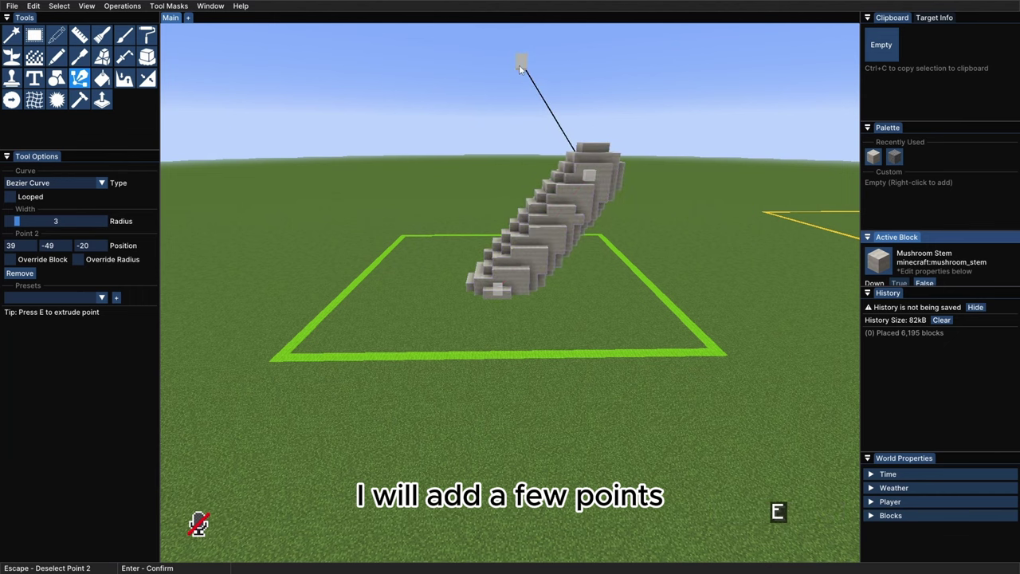
right_click(519, 69)
key("space")
key("e")
right_click(556, 101)
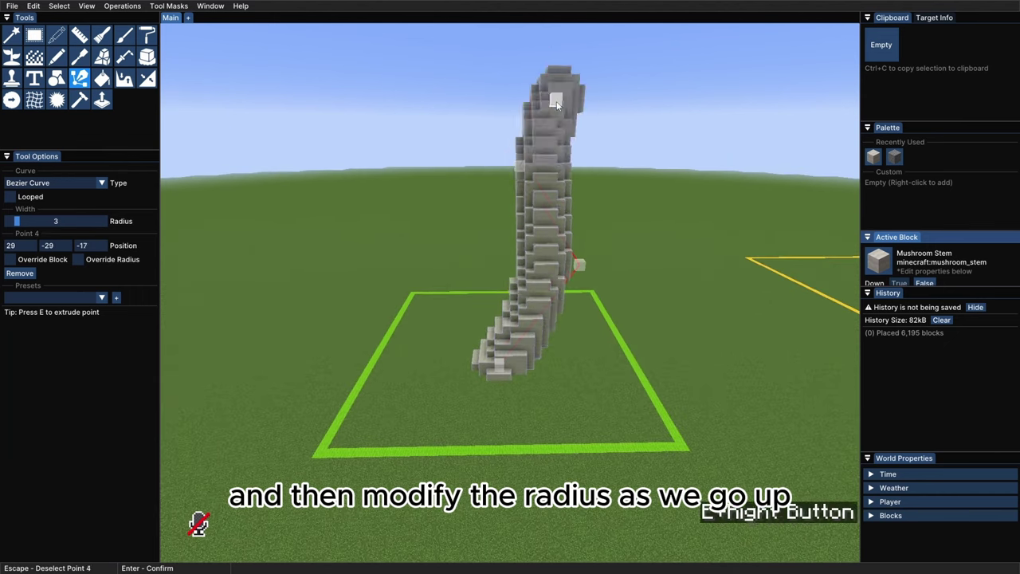
Move the stem path's base point to 43, -61, -9 and place the path as mushroom stem blocks
left_click(502, 366)
left_click_drag(504, 364, 546, 356, "ctrl")
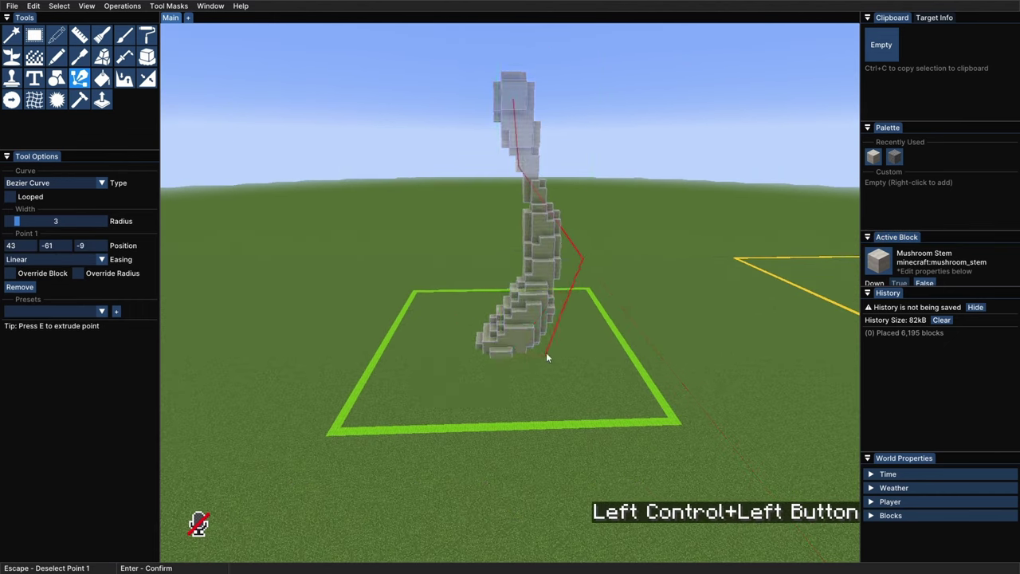
right_click_drag(546, 356, 504, 285)
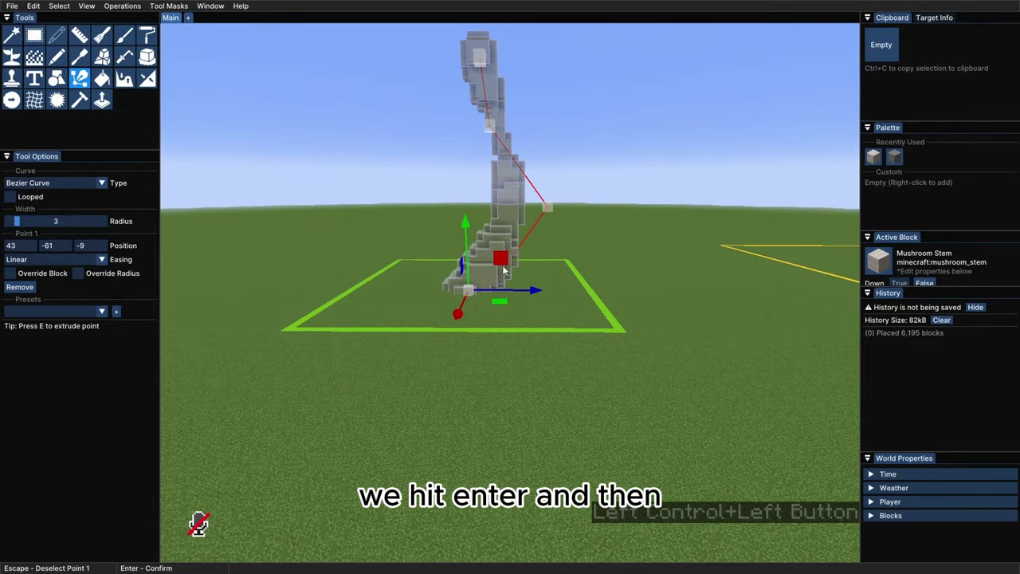
key("Return")
key("space")
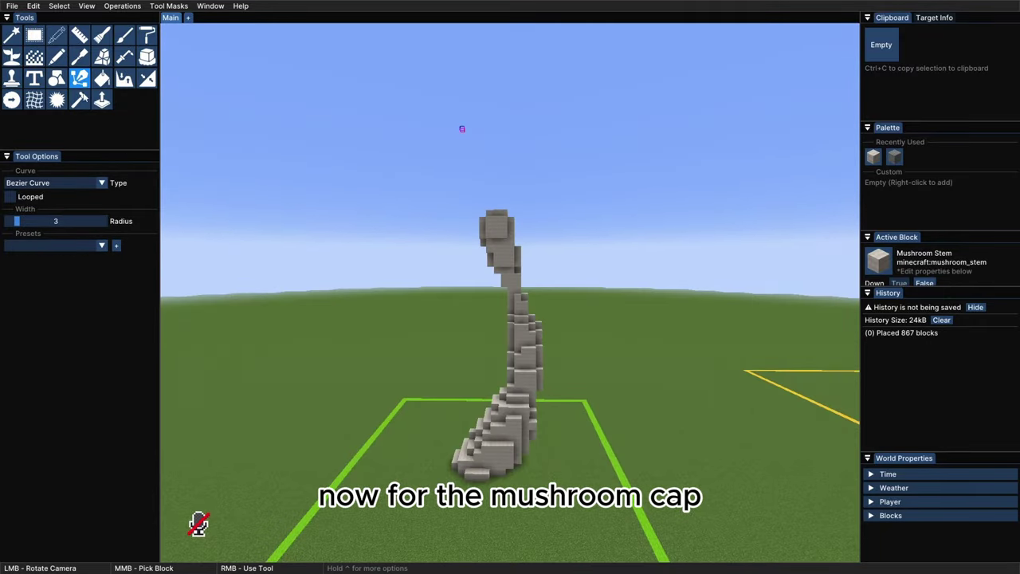
Switch to the Shape tool and change its category to Solid and back to Flat
key("s")
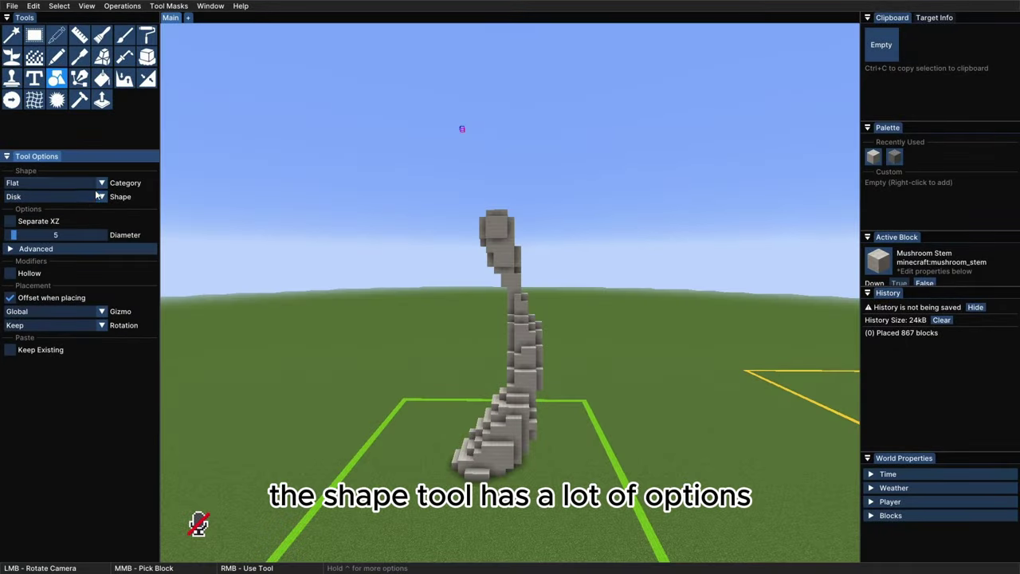
left_click(98, 183)
left_click(97, 196)
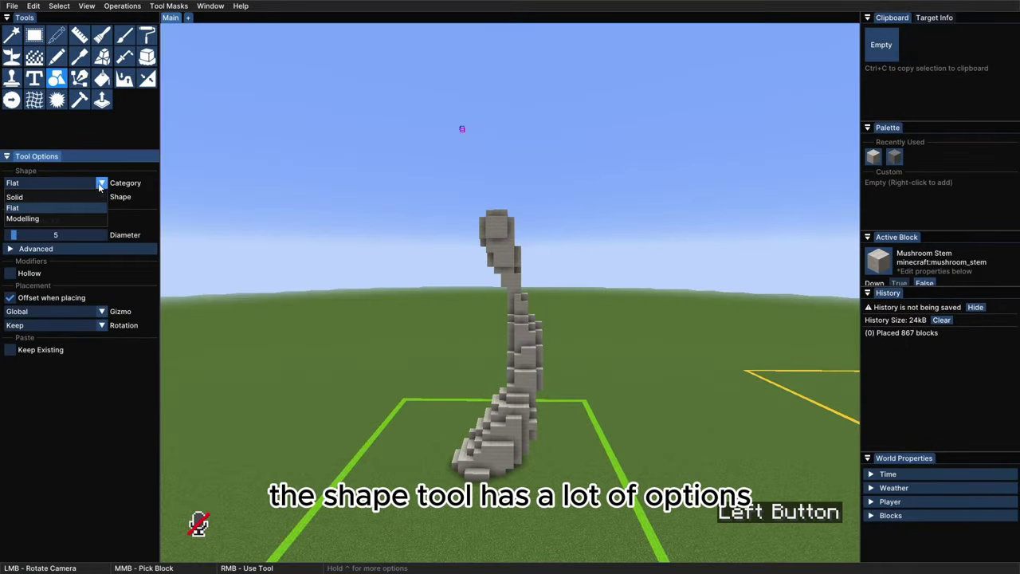
left_click(97, 196)
left_click(65, 198)
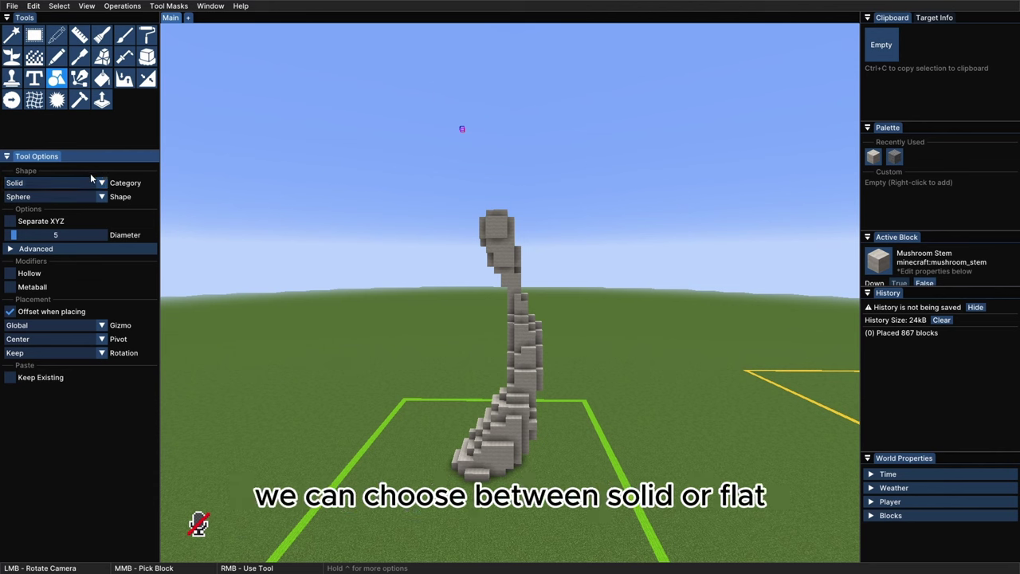
left_click(70, 208)
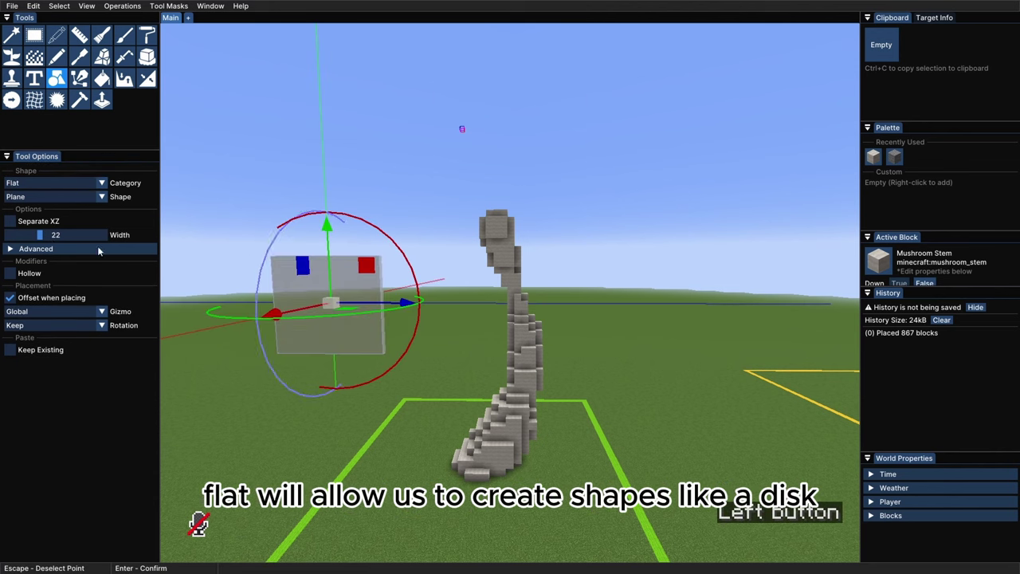
Change the flat shape to Disk and then to Archimedean Spiral, with 5.157 loops and a diameter of 30
left_click(104, 198)
left_click(75, 210)
left_click(102, 197)
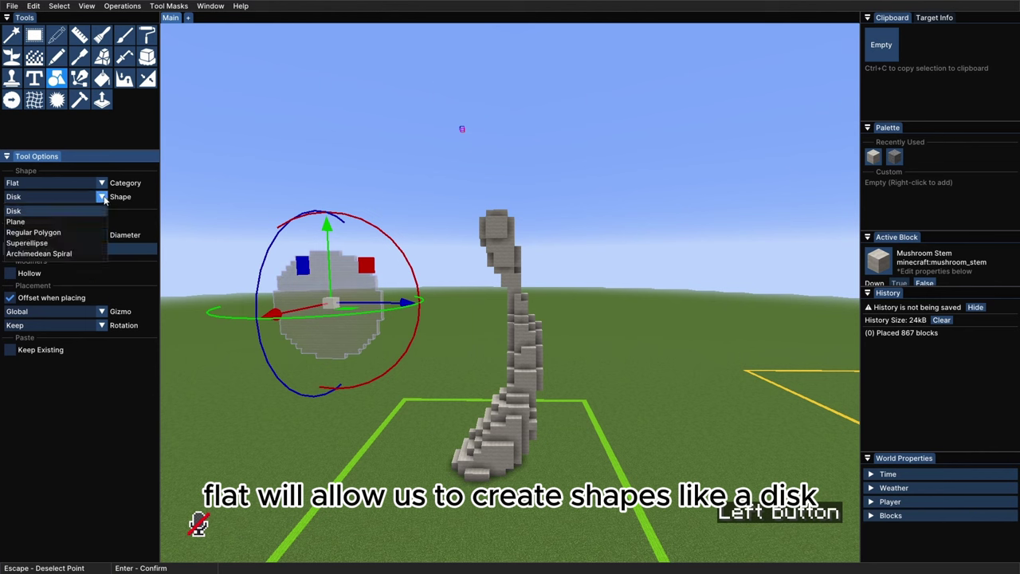
left_click(58, 253)
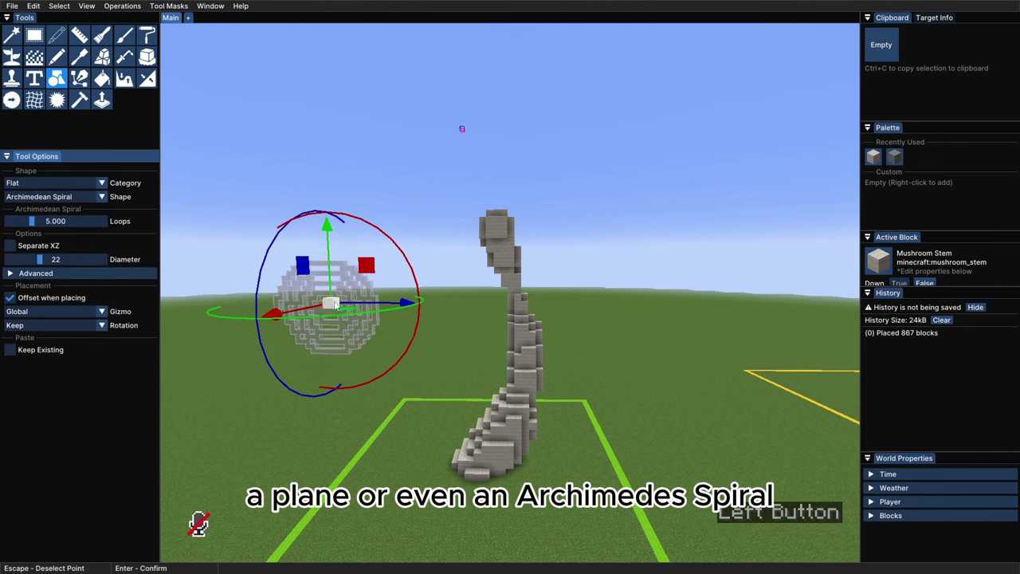
mouse_move(33, 221)
left_mouse_down()
mouse_move(50, 223)
mouse_move(32, 222)
left_mouse_up()
double_click(55, 259)
type("30")
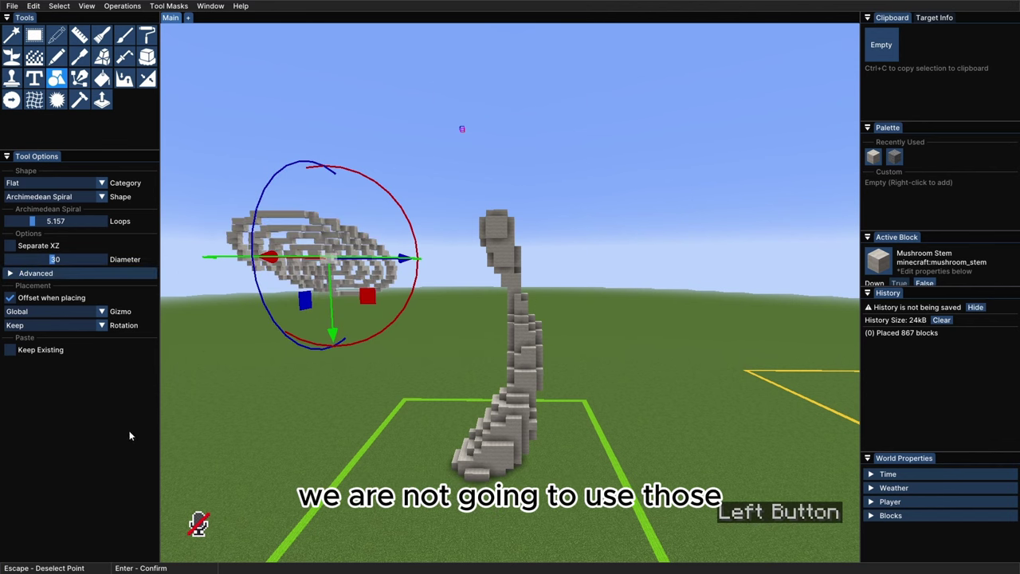
Set the shape category to Solid, browse the available solid shapes, and rotate the sphere preview
left_click(102, 182)
left_click(16, 197)
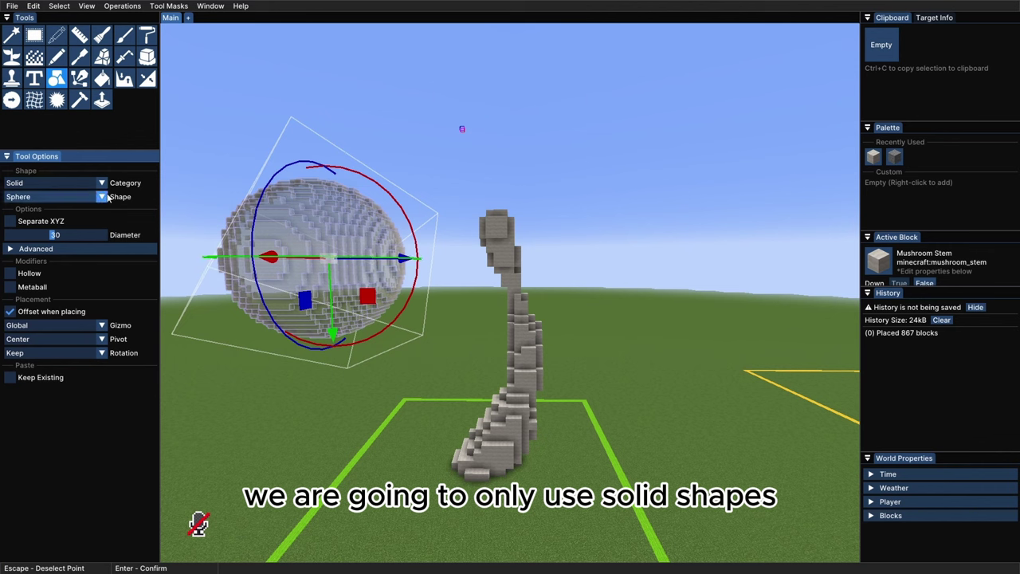
left_click(103, 197)
scroll(56, 264, "up", 1)
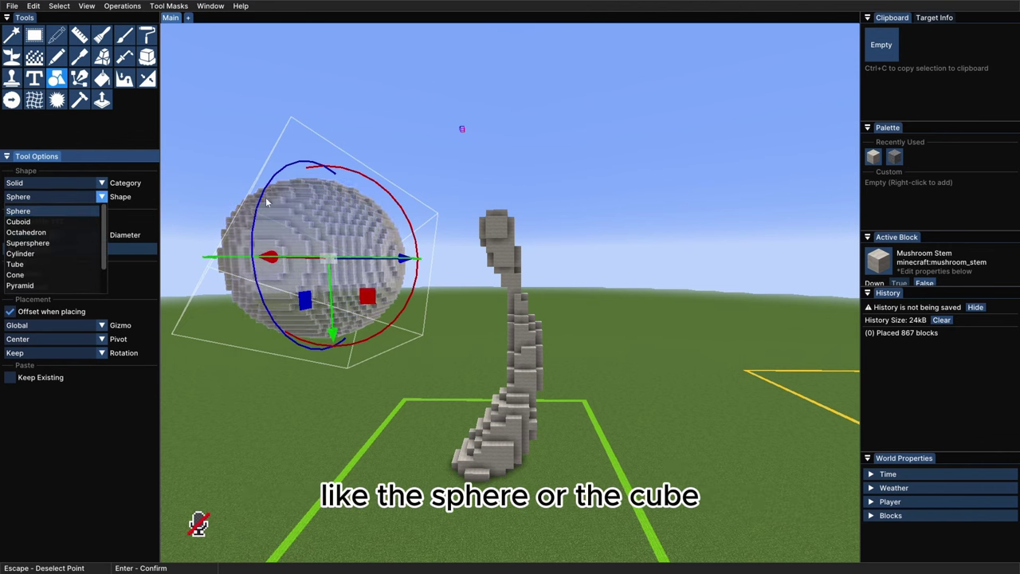
left_click(370, 183)
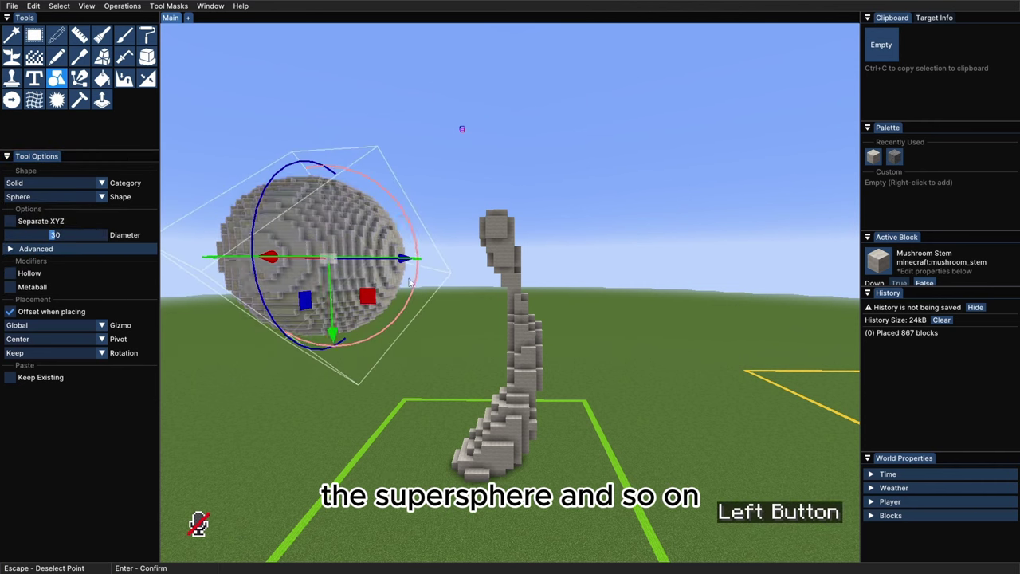
Change the shape to Cuboid, rotate it freely, and reset its rotation in the advanced options
left_click(71, 197)
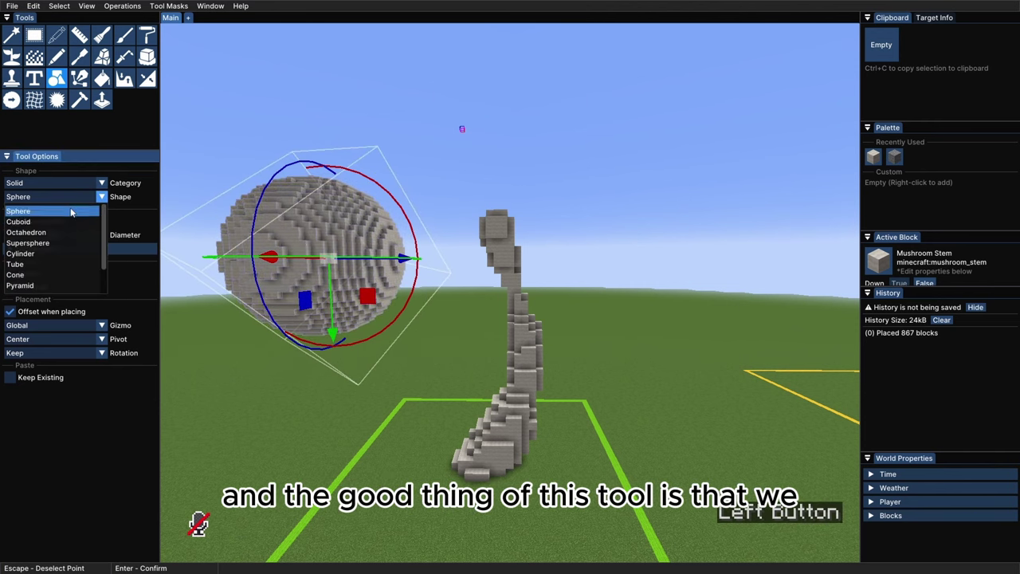
left_click(54, 223)
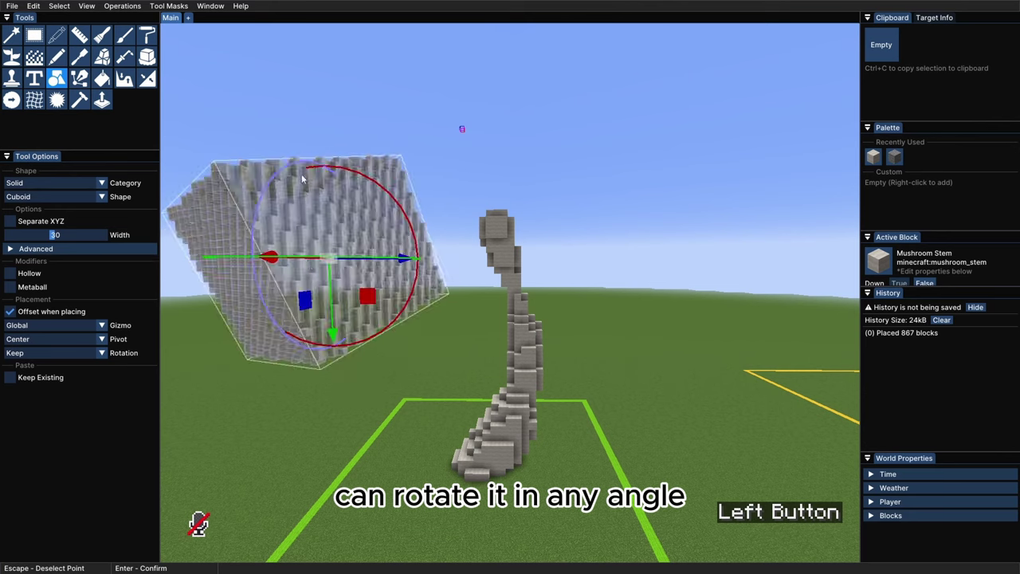
left_click_drag(356, 259, 412, 279)
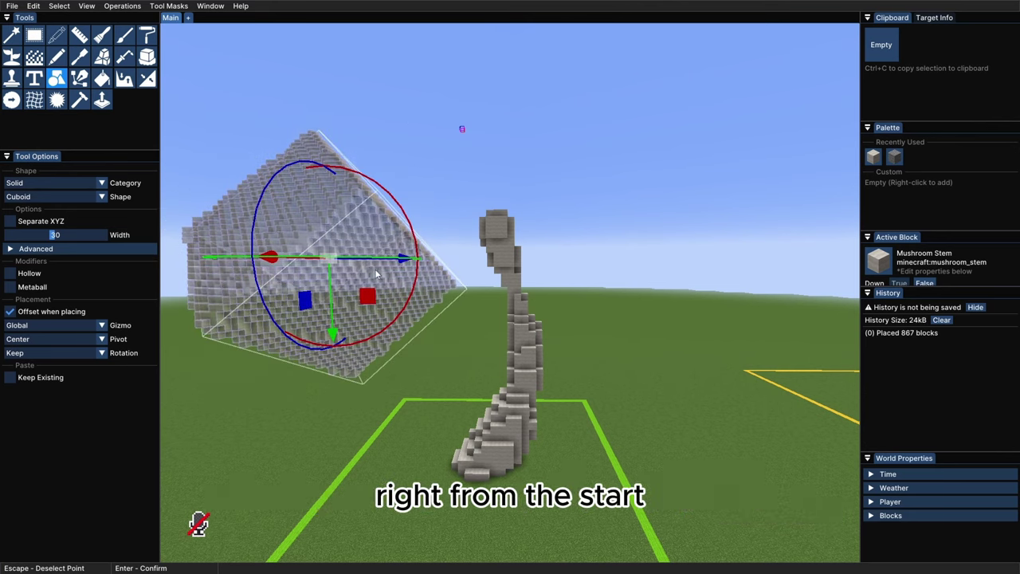
left_click(9, 249)
left_click(60, 262)
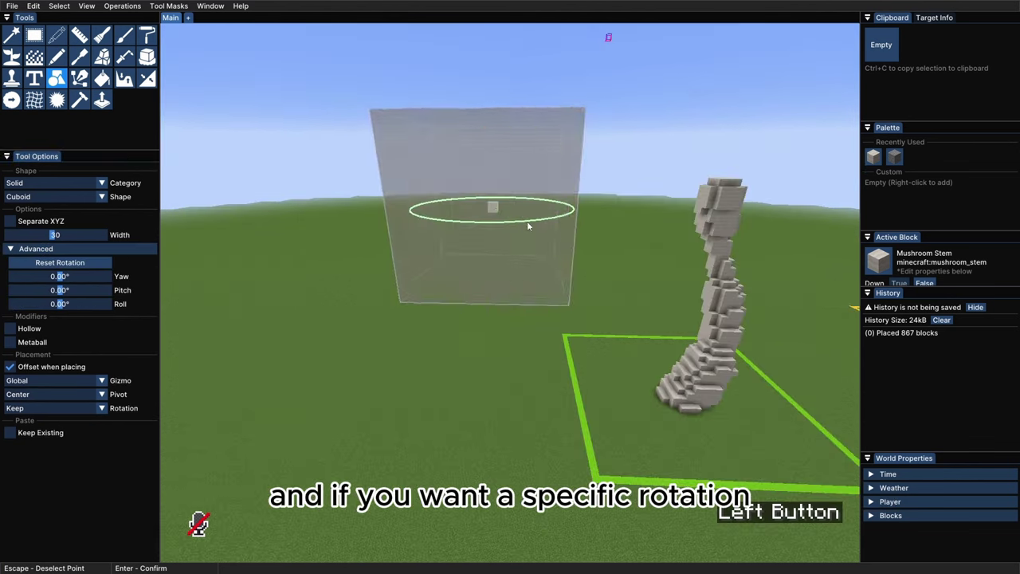
Turn the cuboid to a yaw of 11° and set its pitch to 45°
left_click_drag(526, 221, 530, 222)
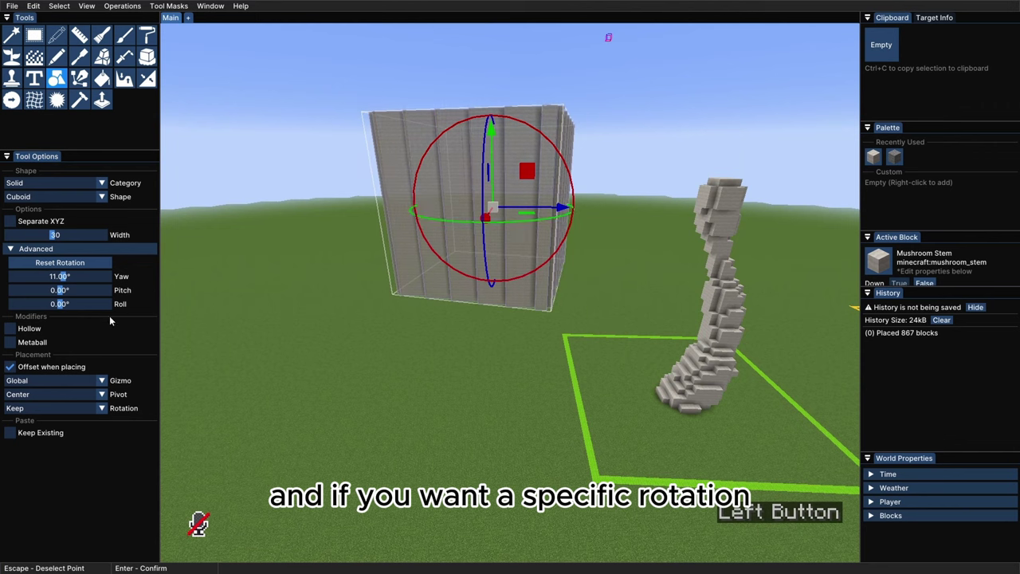
left_click(67, 291, "ctrl")
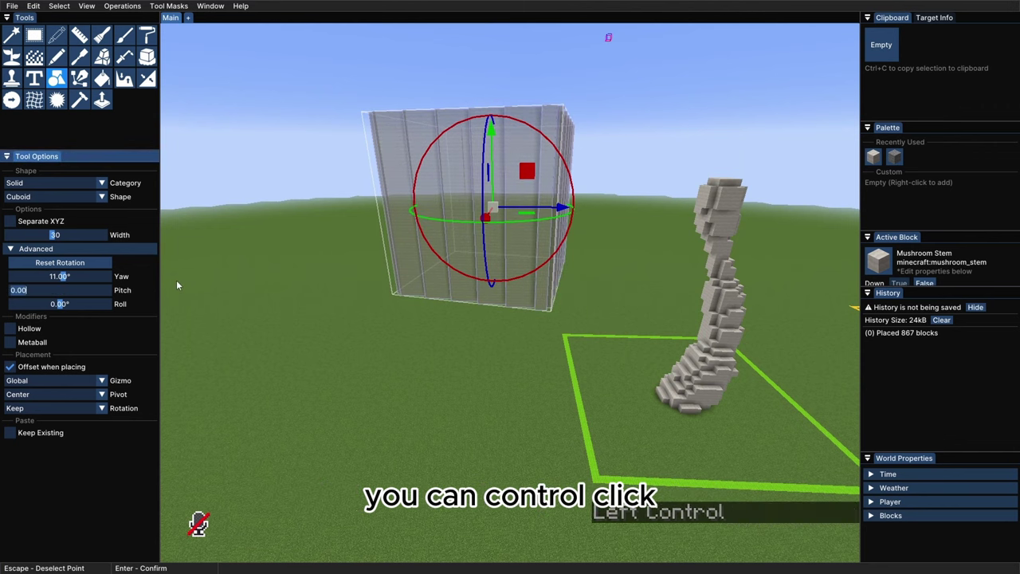
type("45")
key("Return")
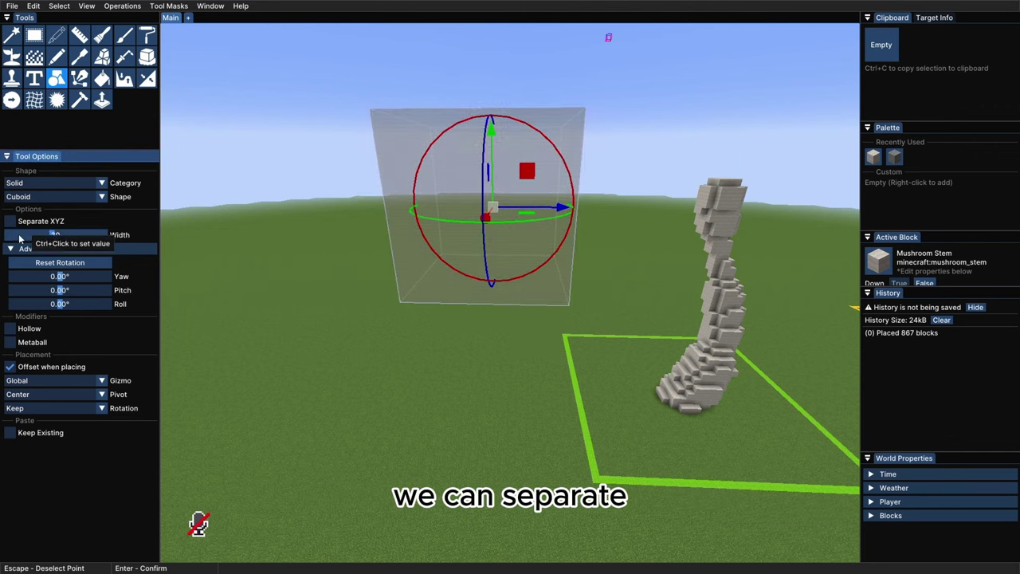
Enable separate X, Y and Z widths for the cuboid and try different dimensions
left_click(9, 221)
left_click_drag(49, 249, 2, 274)
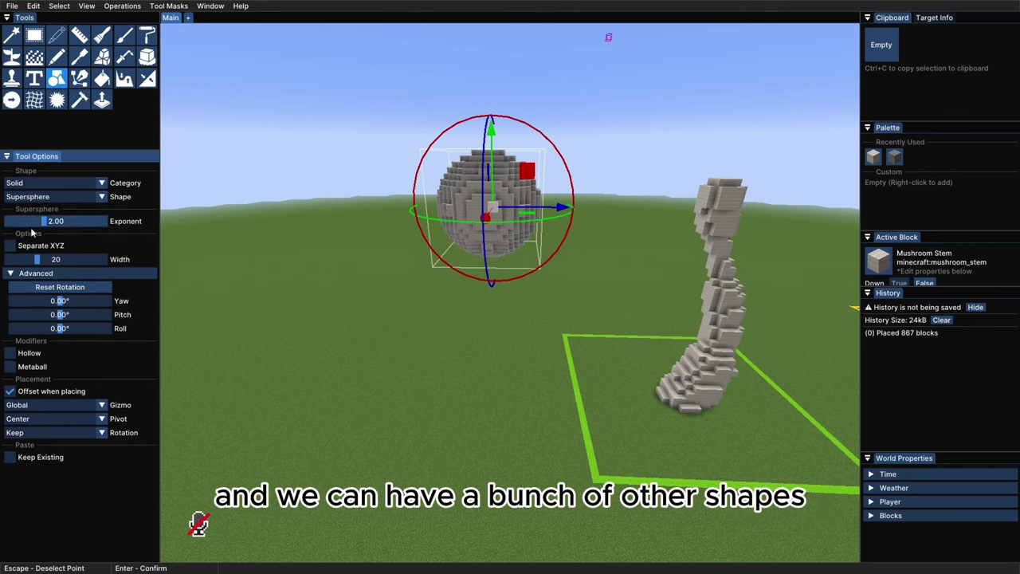
Raise the supersphere's exponent, and rotate a tube of thickness 1, diameter 20 and height 20
left_click_drag(38, 222, 76, 225)
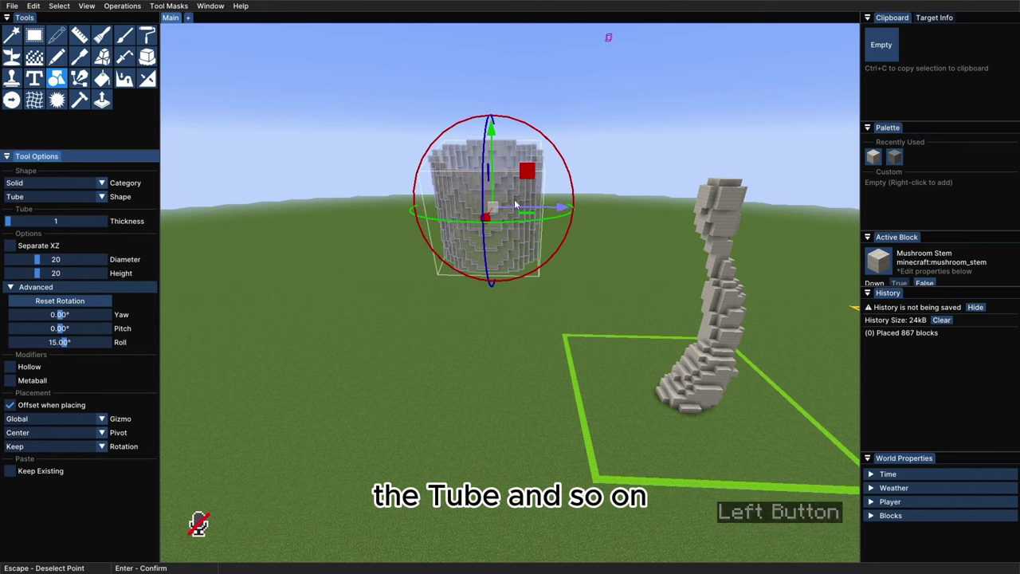
left_click_drag(484, 174, 516, 193)
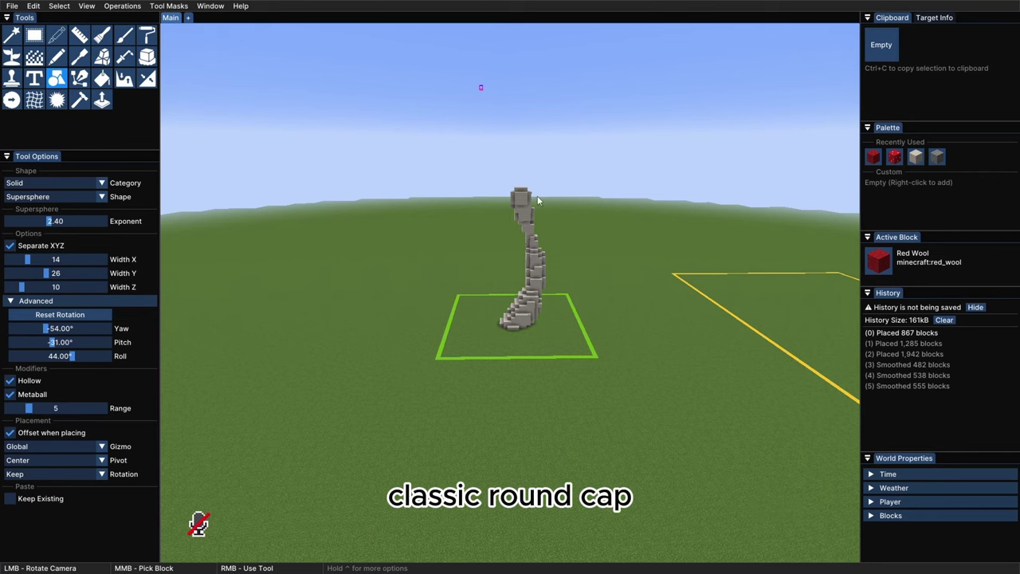
Position a red wool supersphere with exponent 2.40 and width 17 beside the mushroom stem and make it hollow
left_click(381, 326)
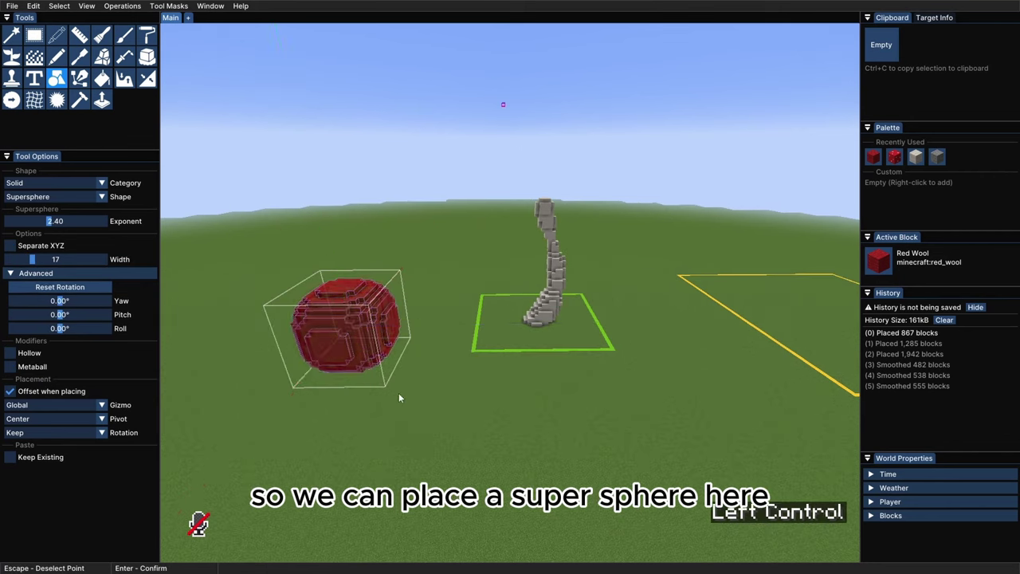
left_click(400, 397, "ctrl")
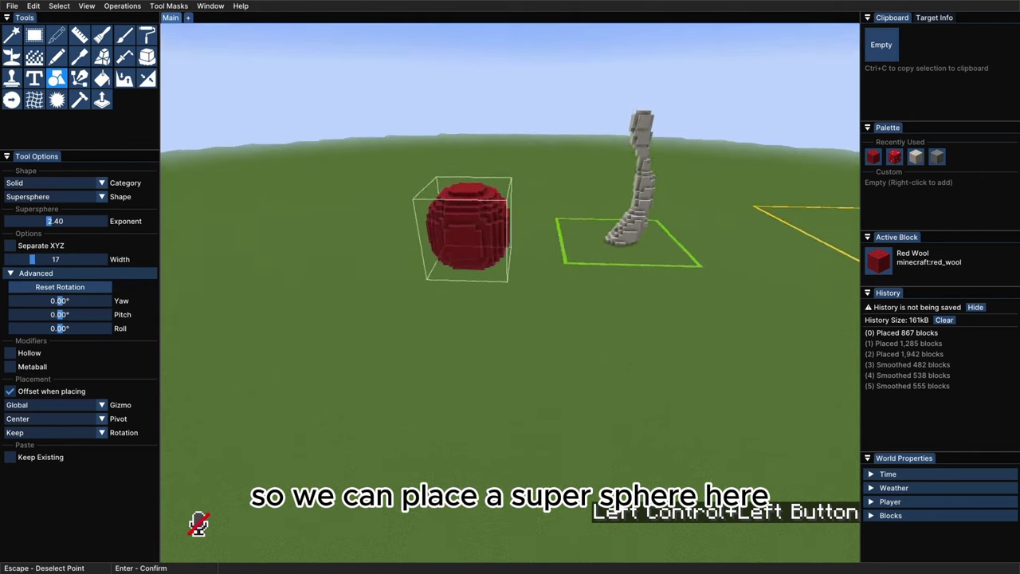
key("w+space")
left_click(15, 353)
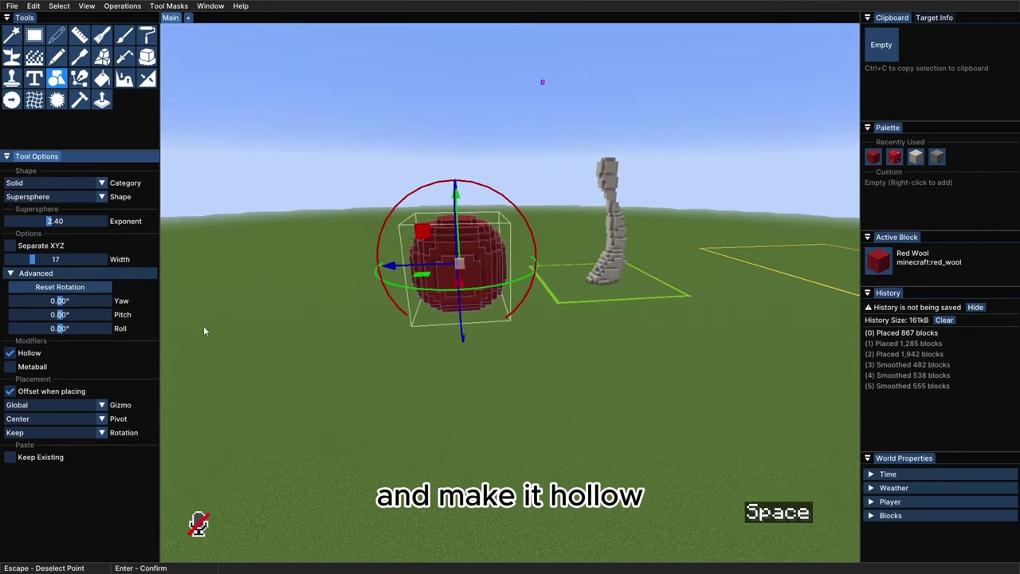
key("space+d+w")
Enable separate widths for the red supersphere and flatten and lengthen it to X 20, Y 14 and Z 27
left_click(21, 247)
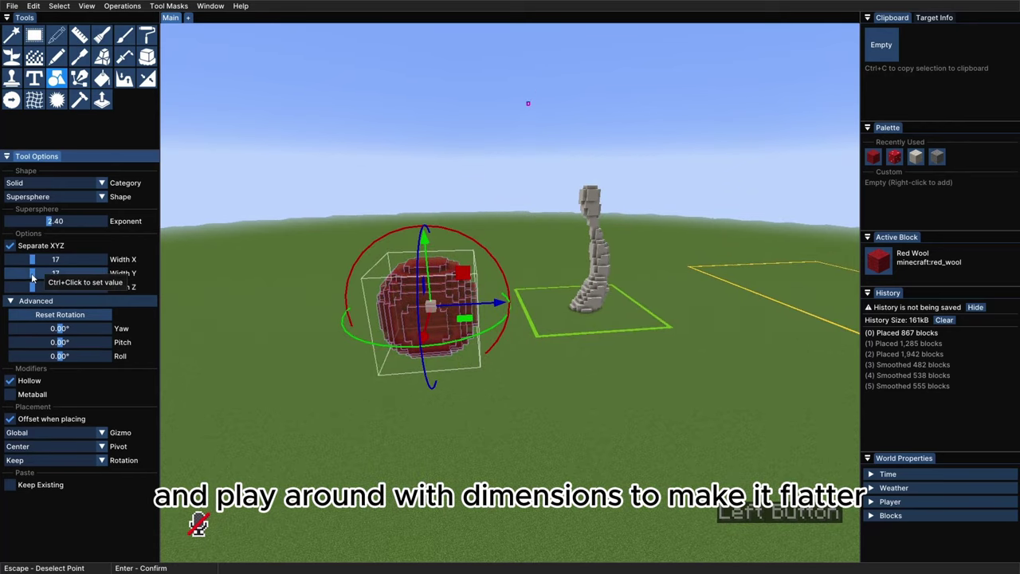
left_click_drag(36, 277, 28, 274)
left_click_drag(32, 287, 48, 290)
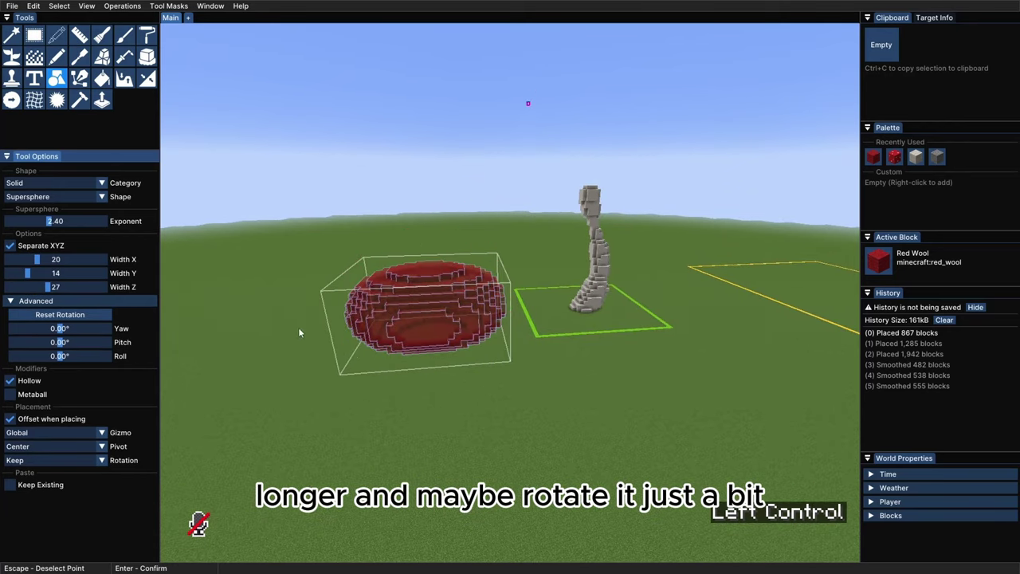
Rotate the red supersphere to yaw 7°, pitch -11° and roll -1°, and place it beside the stem
left_click_drag(299, 333, 335, 312, "ctrl")
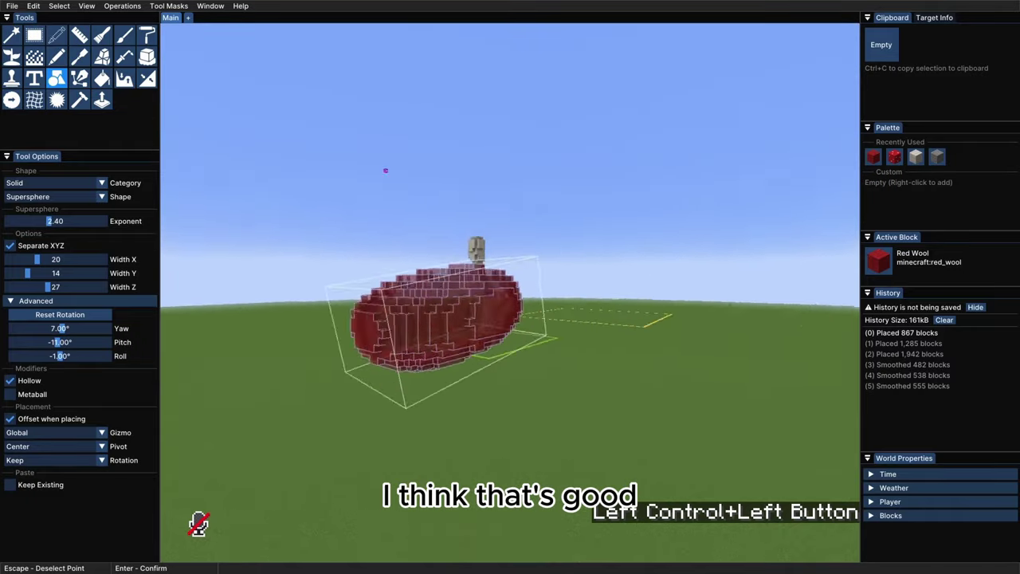
right_click_drag(511, 298, 511, 298)
key("Return")
Select the upper part of the red supersphere piece by piece with Magic Select at a limit of 134
left_click(11, 35)
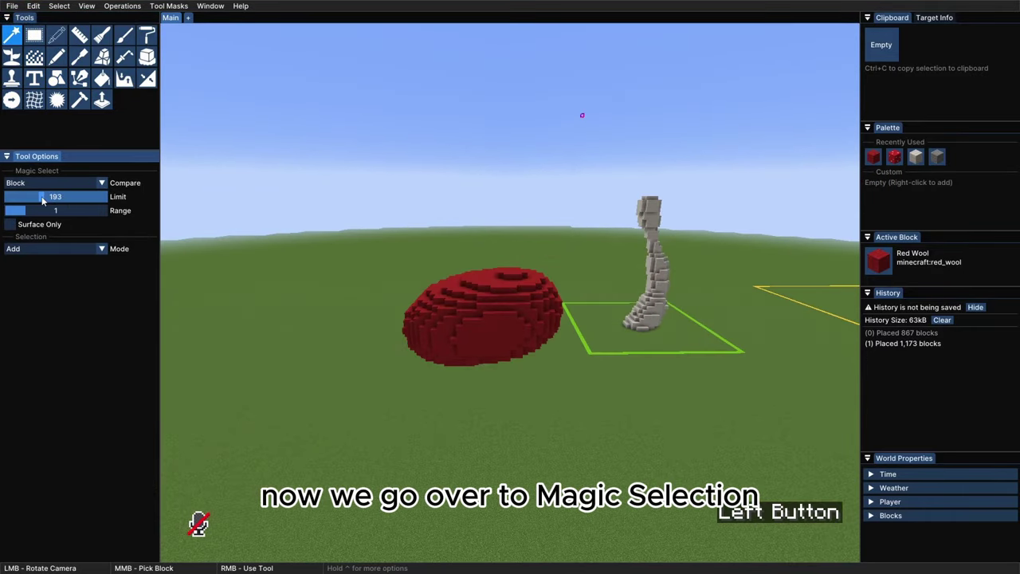
left_click_drag(42, 201, 39, 200)
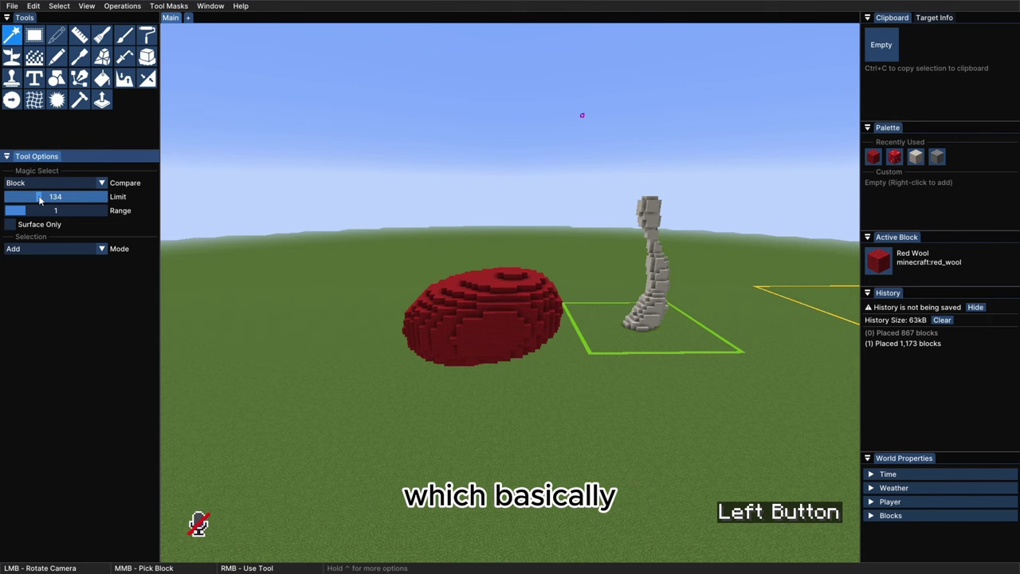
right_click(513, 289)
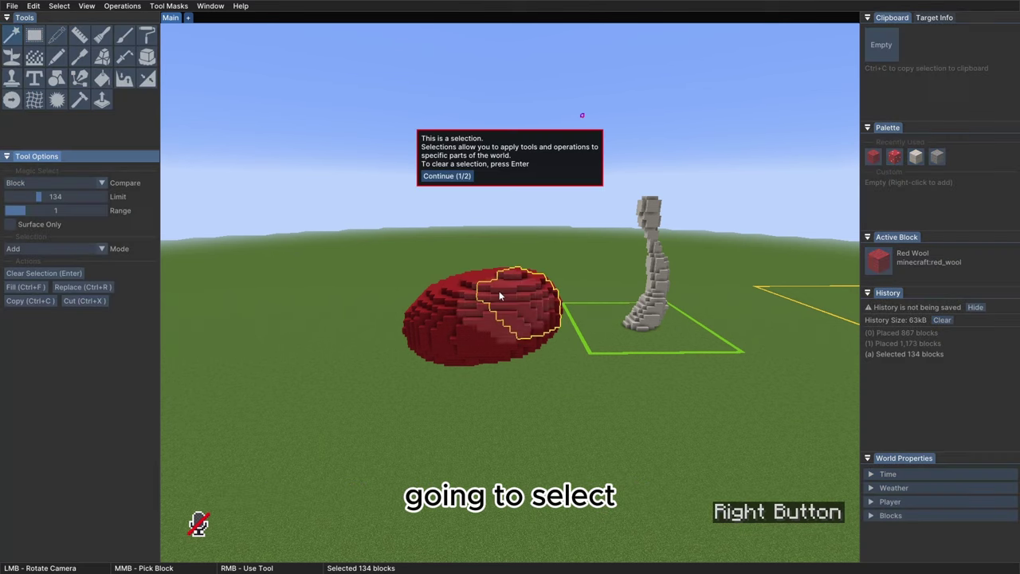
right_click(527, 284)
left_click(445, 177)
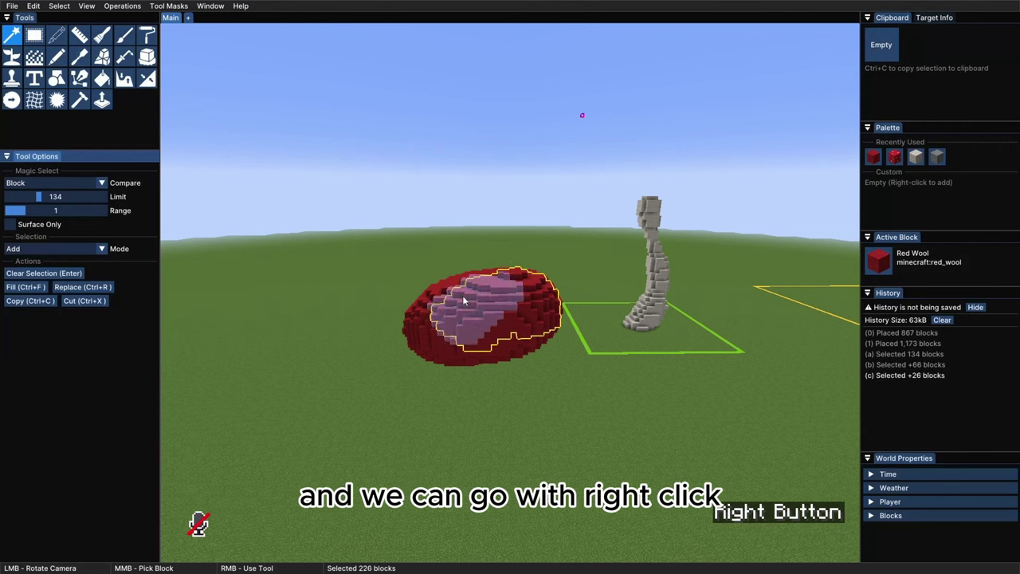
right_click(442, 305)
mouse_move(463, 301)
left_mouse_down("ctrl")
mouse_move(478, 319)
mouse_move(489, 293)
mouse_move(460, 289)
mouse_move(511, 298)
left_mouse_up("ctrl")
right_click(466, 305)
right_click(445, 323)
right_click(488, 293)
right_click(435, 280)
right_click(463, 290)
right_click(471, 292)
right_click(462, 292)
right_click(454, 290)
right_click(453, 290)
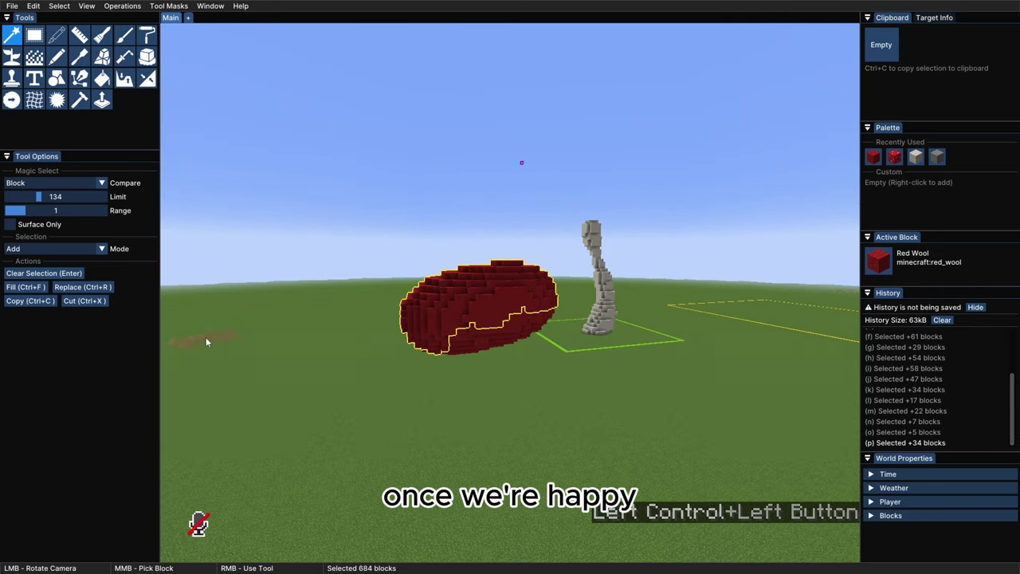
Cut the selected upper part of the supersphere, move it onto the top of the stem as a cap and place it
left_click_drag(205, 337, 271, 333, "ctrl")
key("ctrl+x")
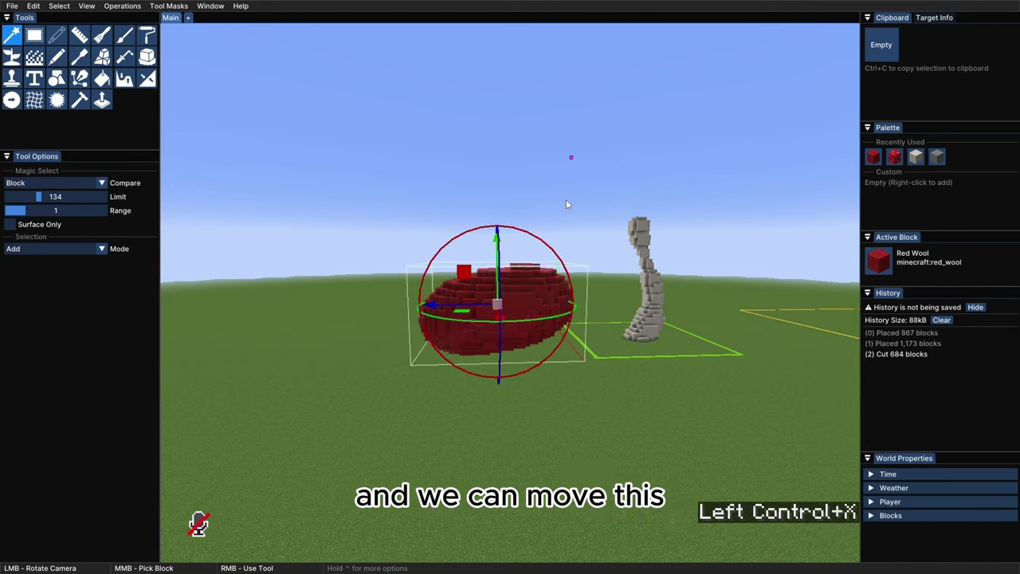
left_click_drag(565, 199, 526, 295)
key("ctrl+s")
key("Return")
scroll(337, 324, "down", 5, "ctrl")
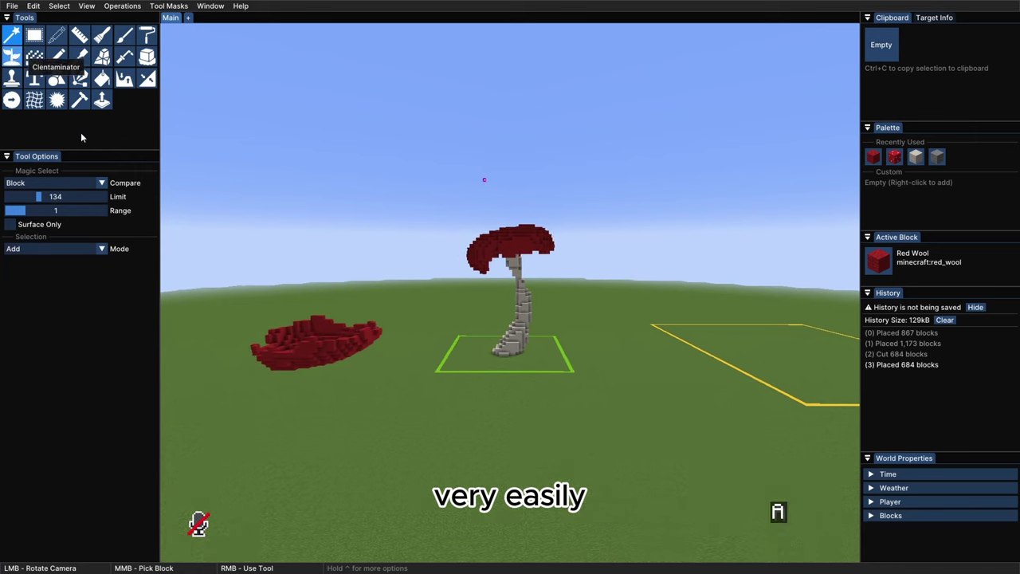
Select the leftover lower part of the supersphere with a Magic Select limit of 4678 and delete it
right_click(336, 347)
right_click(341, 356)
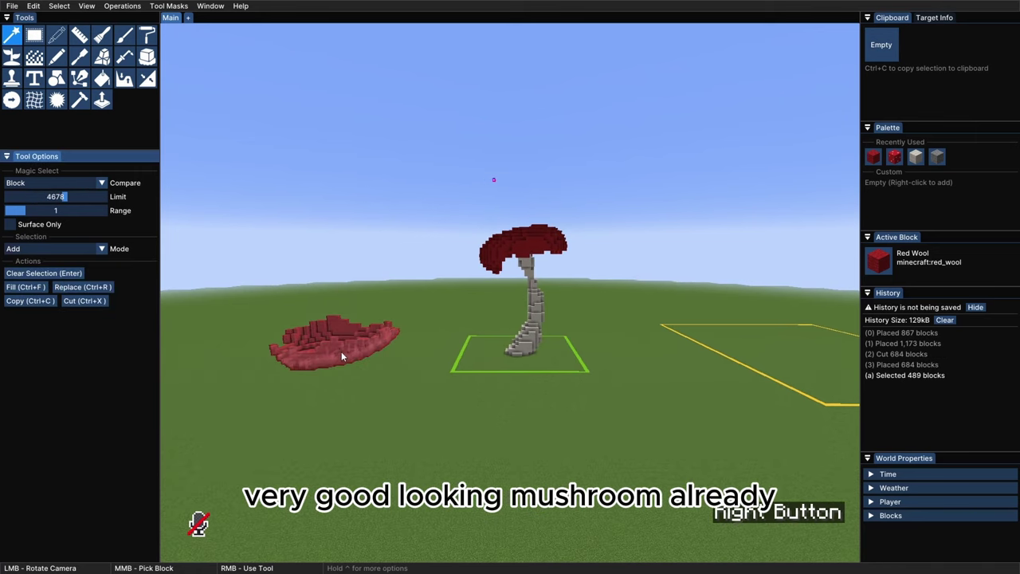
key("Tab")
key("ctrl+w")
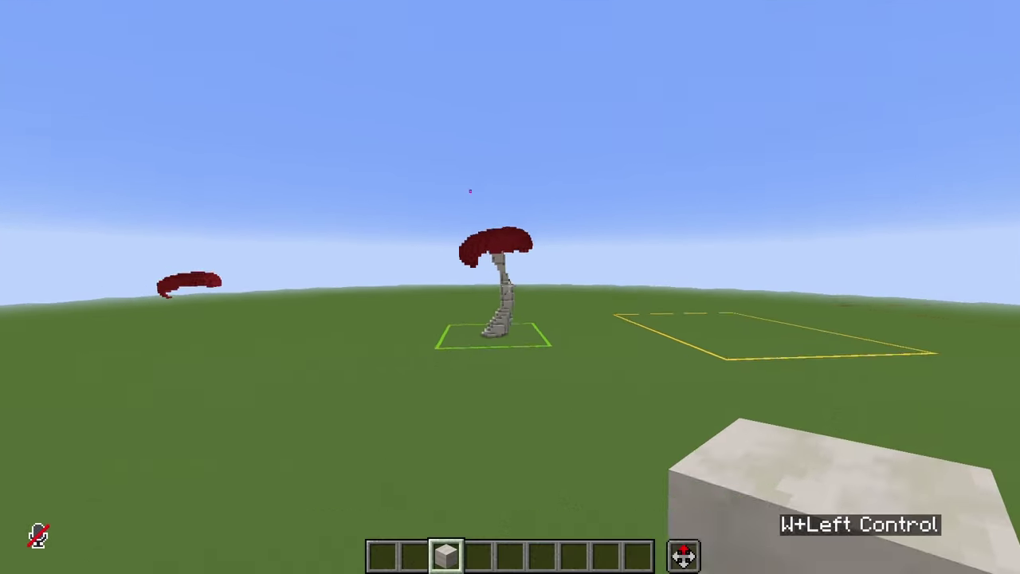
key("w")
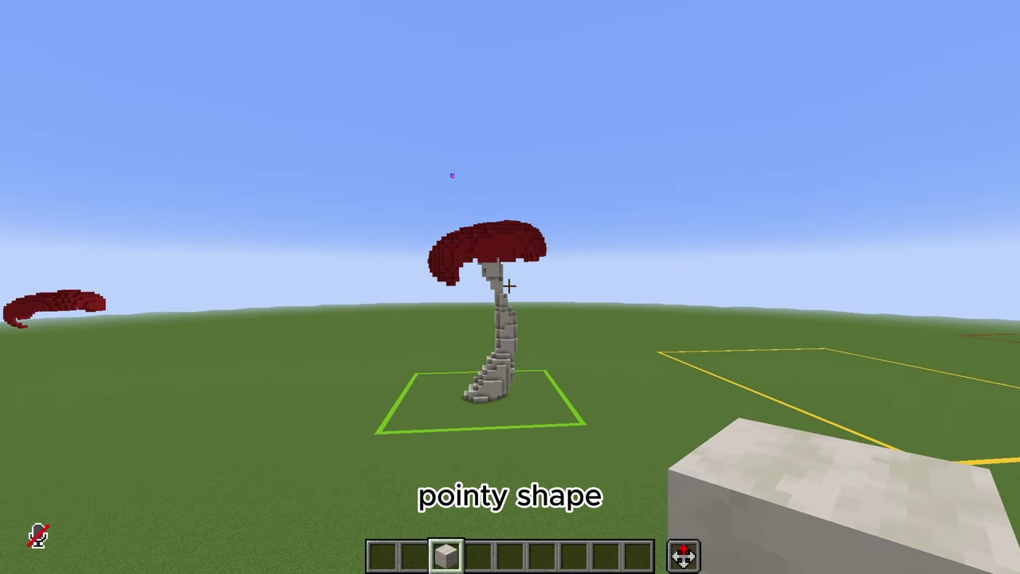
Position a hollow red cone with rounding 0.558, diameter 24, height 14 and Metaball range 5 on top of the mushroom cap
key("Tab")
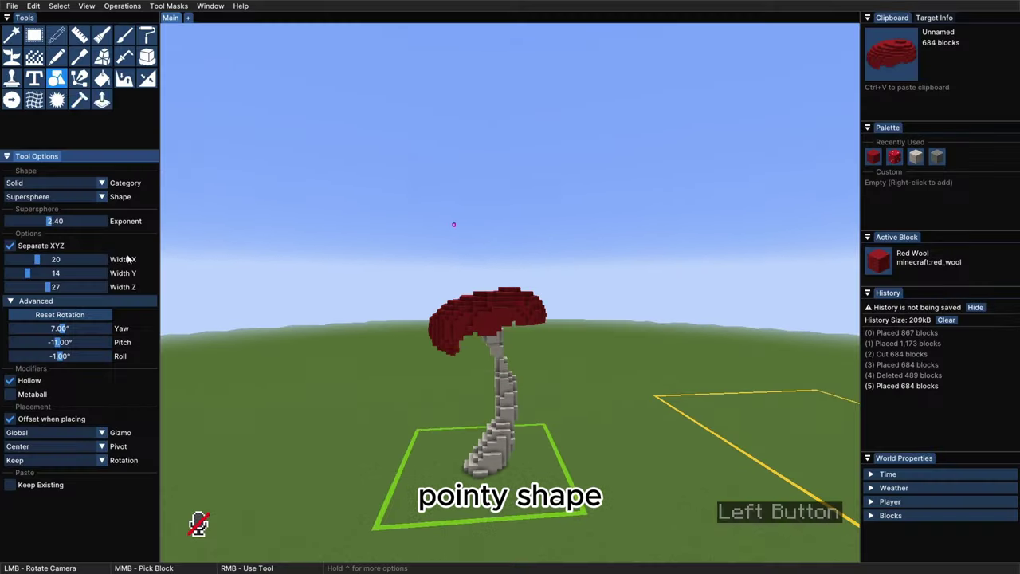
left_click(102, 196)
left_click(28, 247)
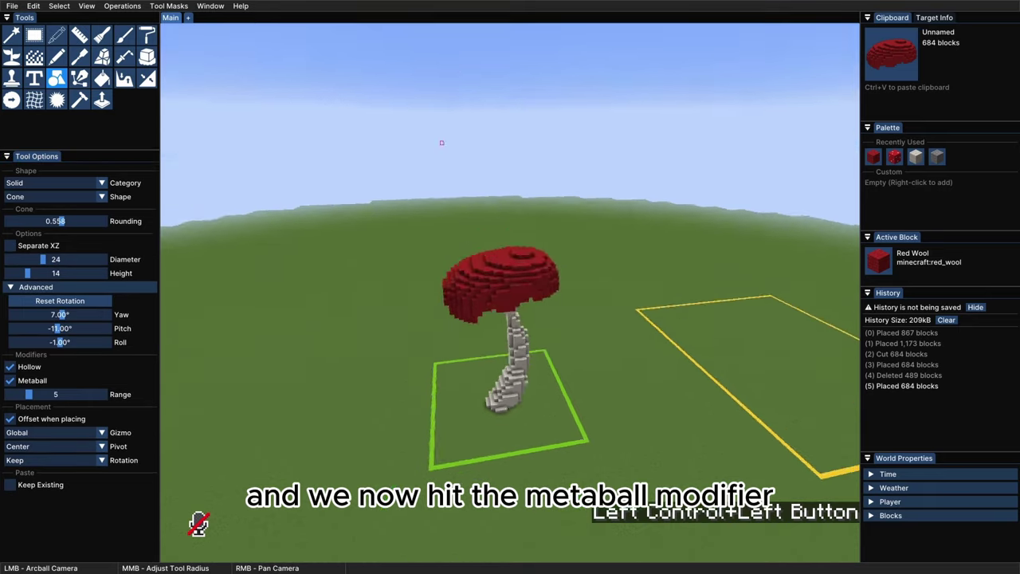
left_click_drag(505, 335, 505, 295, "ctrl")
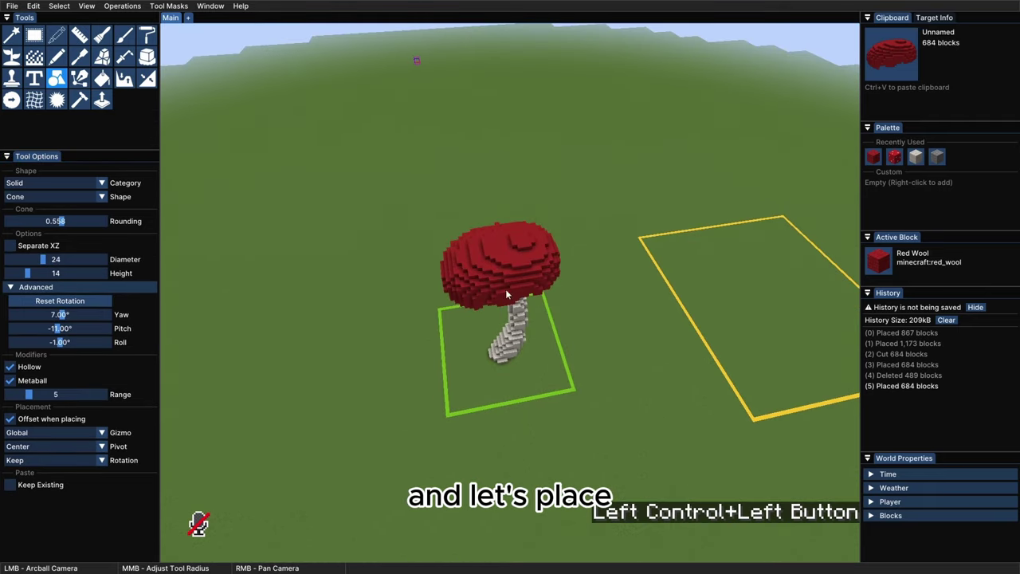
right_click(488, 250)
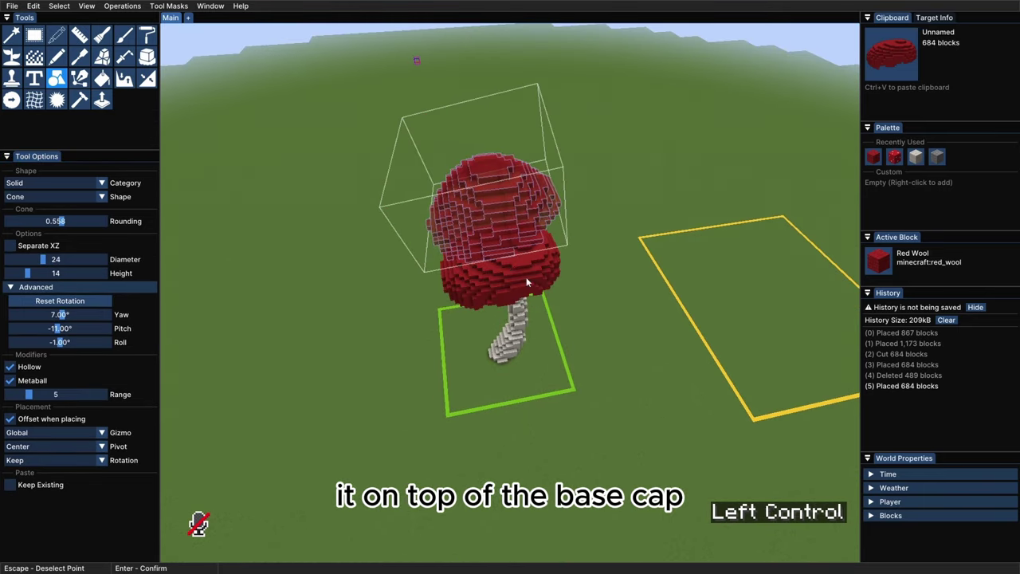
left_click_drag(488, 250, 488, 319, "ctrl")
left_click_drag(488, 271, 491, 256, "ctrl")
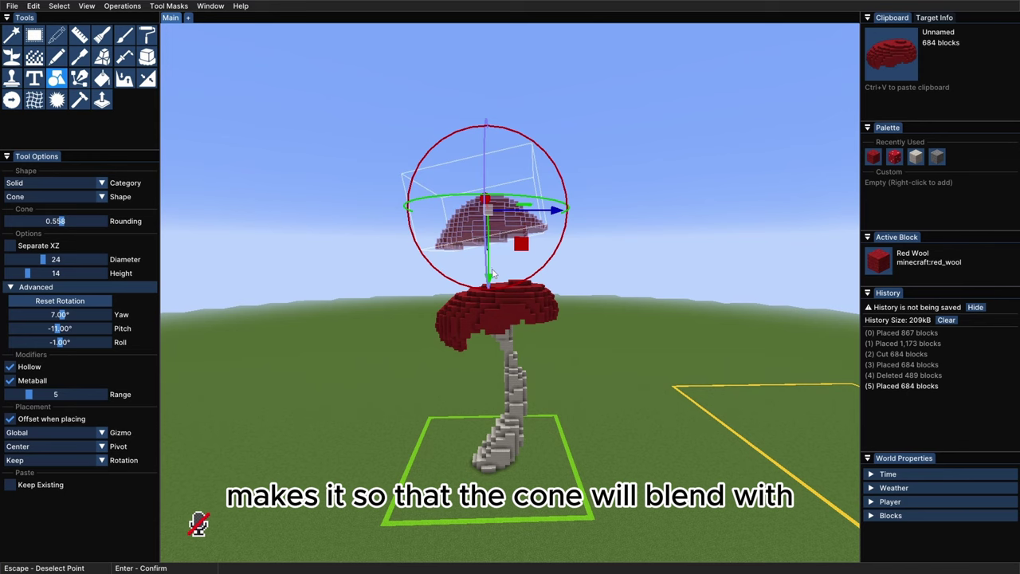
left_click_drag(519, 313, 500, 295, "ctrl")
Narrow the cone to a diameter of 17 and raise its height to 20
left_click(38, 260)
left_click_drag(391, 325, 195, 304, "ctrl")
left_click(31, 259)
left_click(43, 273)
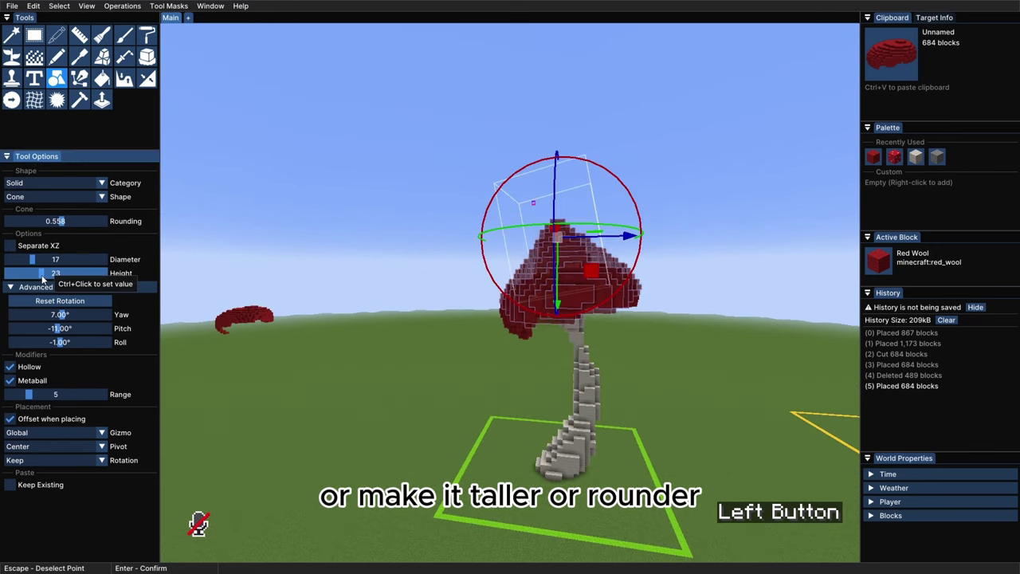
left_click_drag(43, 273, 37, 273)
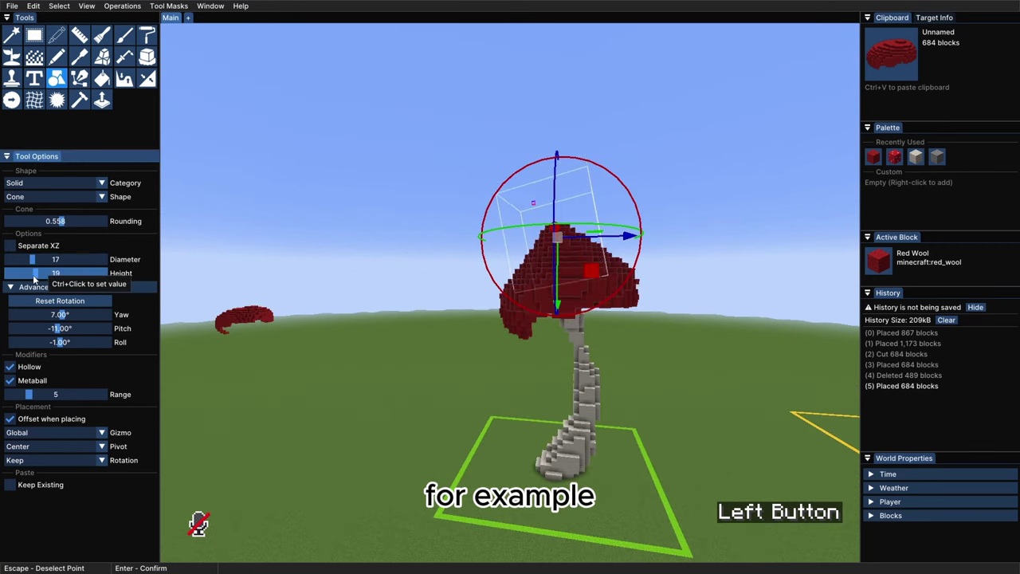
Rotate the cone to yaw 0°, pitch -12° and roll 0°, and place it blended with the cap
left_click_drag(549, 185, 638, 286, "ctrl")
key("d")
key("d")
key("s")
left_click(638, 286, "ctrl")
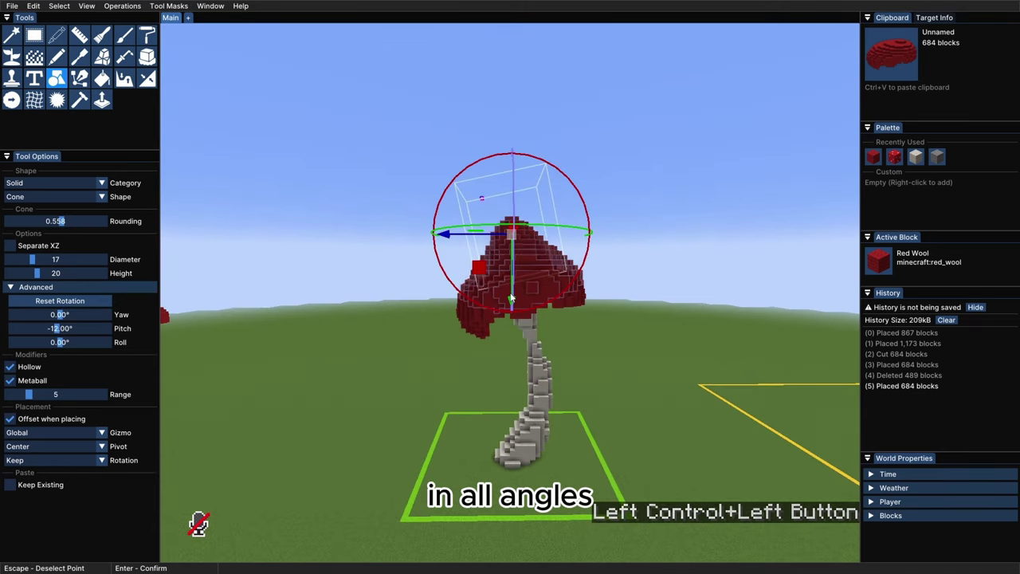
key("Return")
scroll(504, 323, "down", 3, "ctrl")
left_click(504, 324, "ctrl")
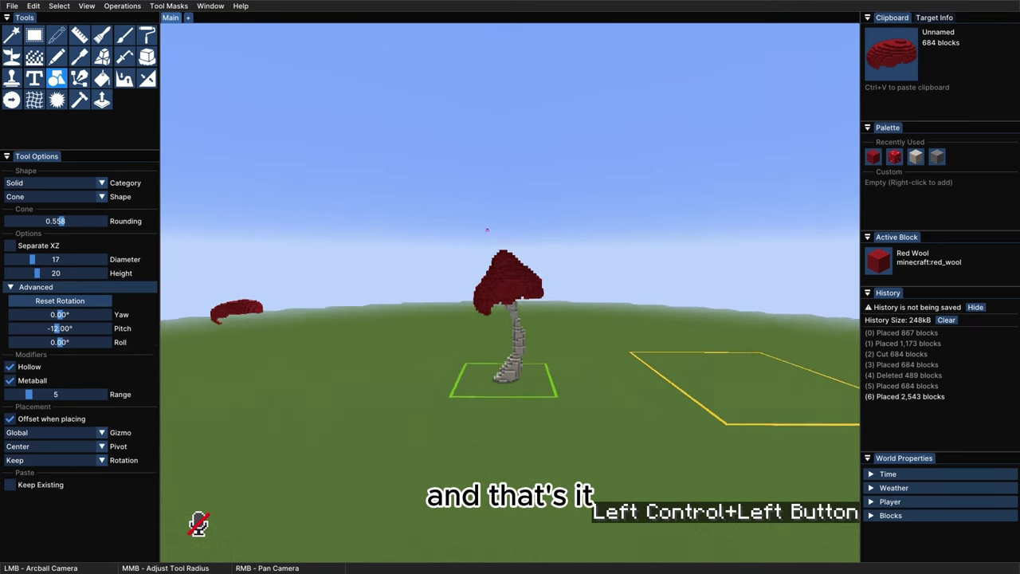
left_click_drag(470, 239, 506, 242, "ctrl")
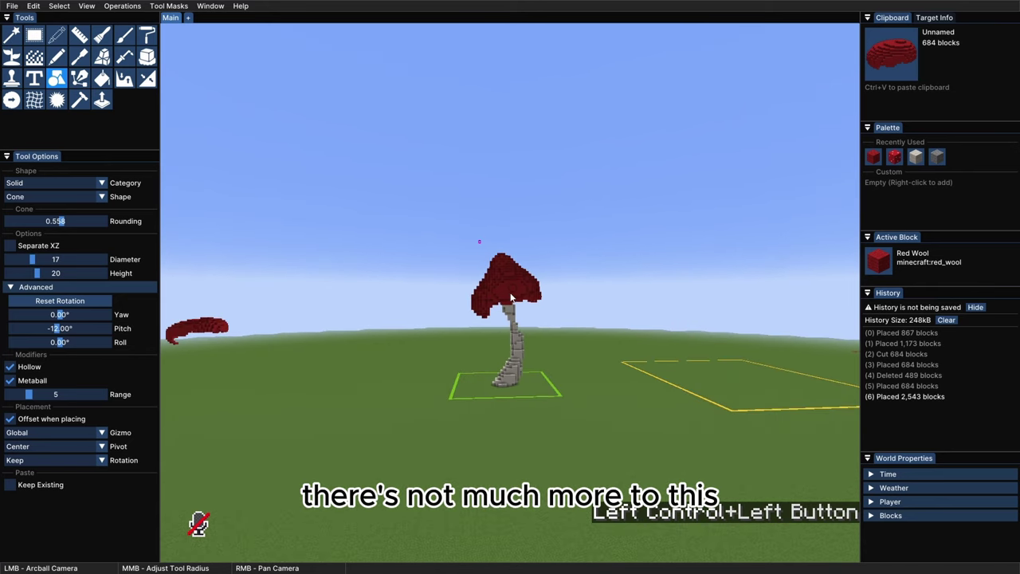
Build a red wool Catmull-Rom Spline path of radius 1 along the underside edge of the cap to thicken the rim
key("ctrl+w")
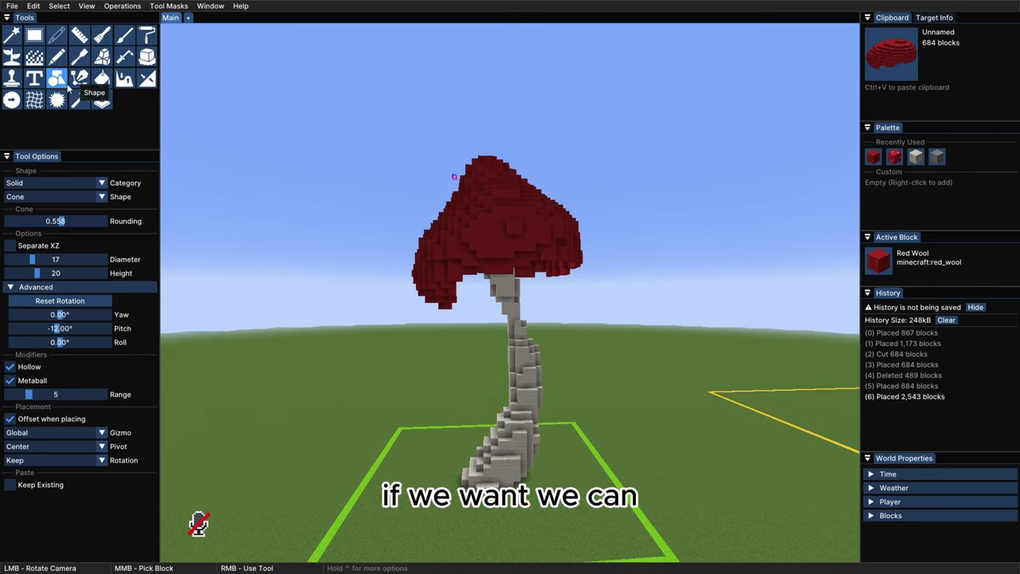
left_click(79, 78)
key("w")
scroll(538, 305, "up", 2)
key("s")
scroll(510, 263, "down", 2)
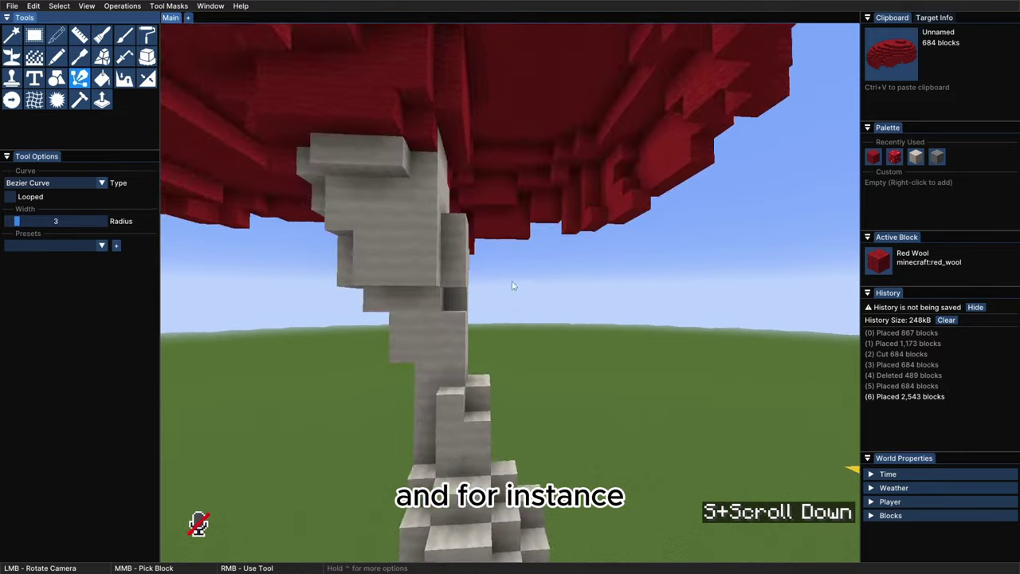
key("shift")
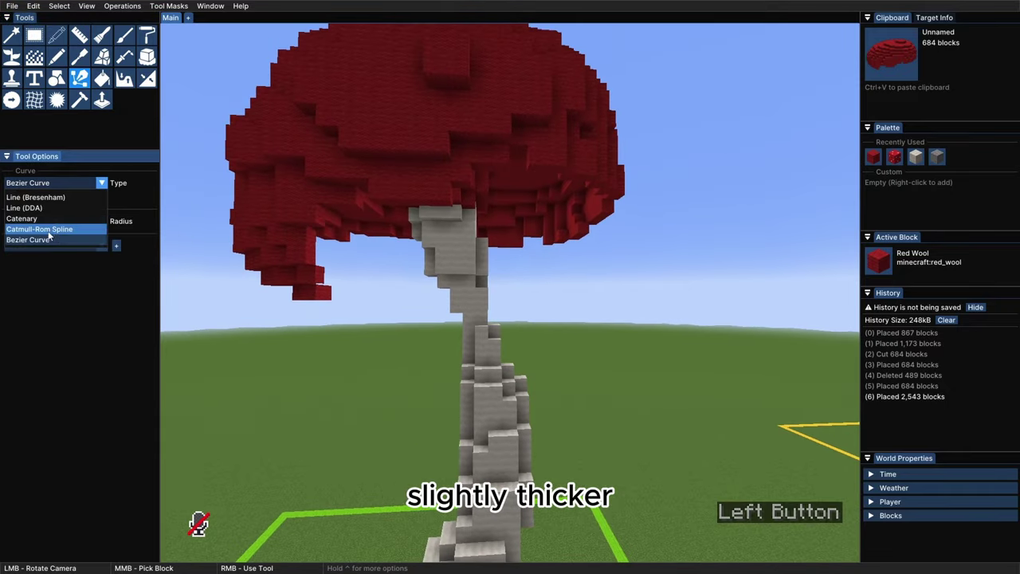
left_click_drag(470, 161, 434, 303, "ctrl")
right_click(433, 303)
right_click(558, 226)
right_click(682, 292)
right_click(632, 375)
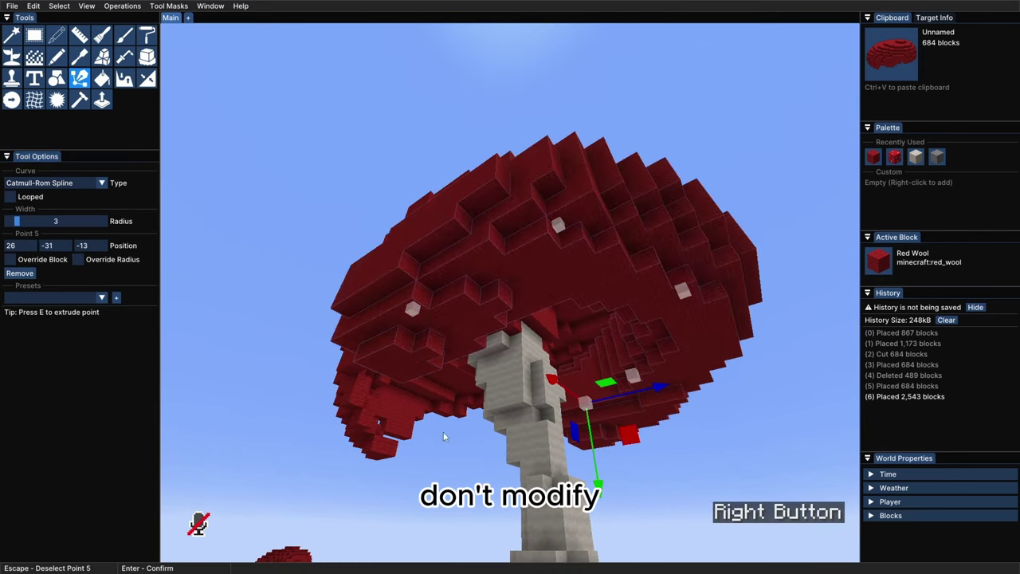
right_click(586, 404)
right_click(460, 411)
right_click(380, 410)
left_click_drag(478, 318, 398, 295, "ctrl")
key("Return")
Smooth the cap with a spherical Smooth brush of radius 5 and strength 2.00
key("d")
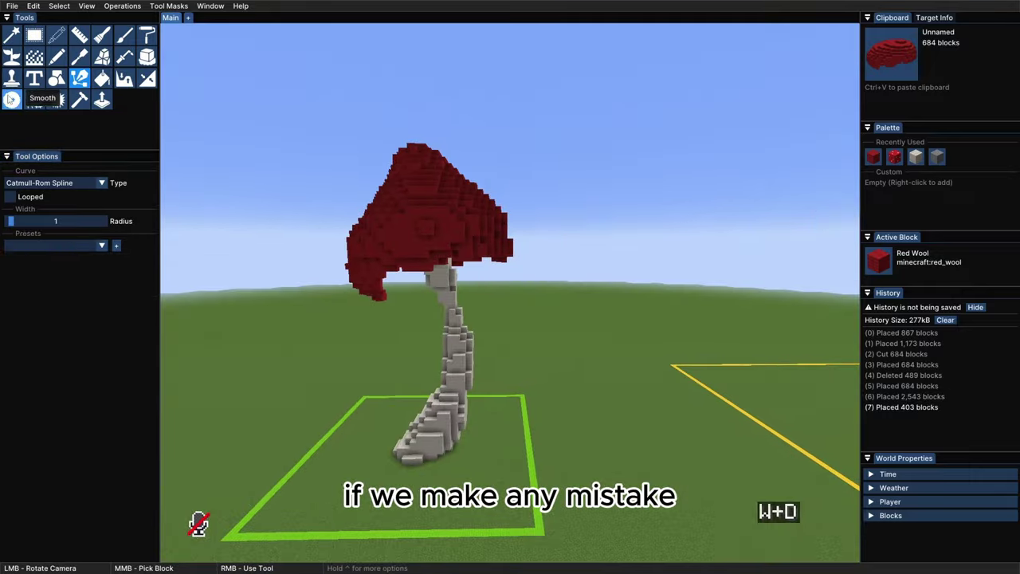
key("w")
key("d")
left_click_drag(374, 239, 446, 239)
key("a")
key("s")
key("shift+s")
key("a")
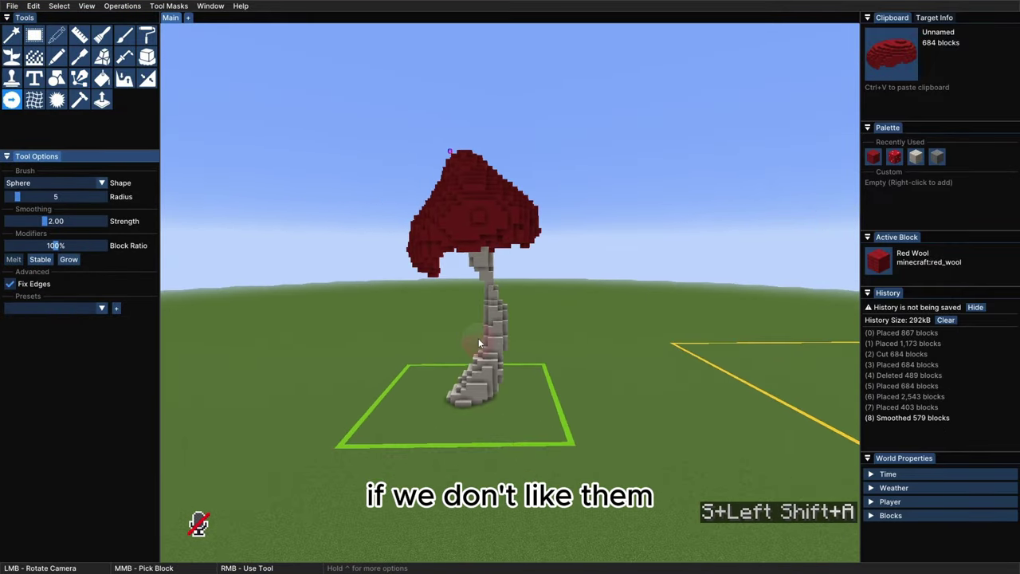
Add thin mushroom stem paths of radius 0 with Catmull-Rom Spline, connecting the top of the stem to the inside of the cap
right_click(481, 128)
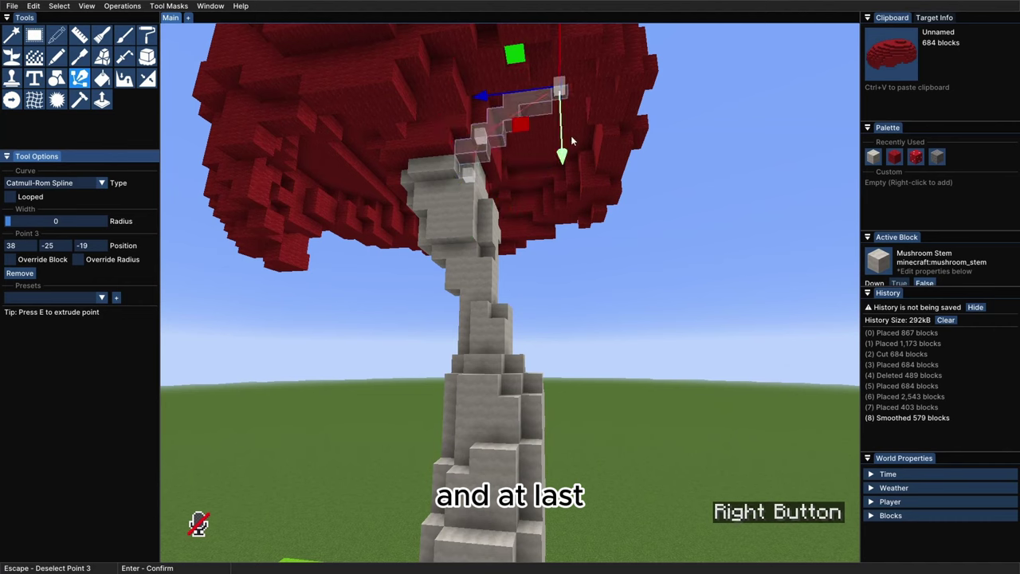
key("Return")
left_click_drag(430, 176, 509, 313, "ctrl")
right_click(476, 243)
key("Return")
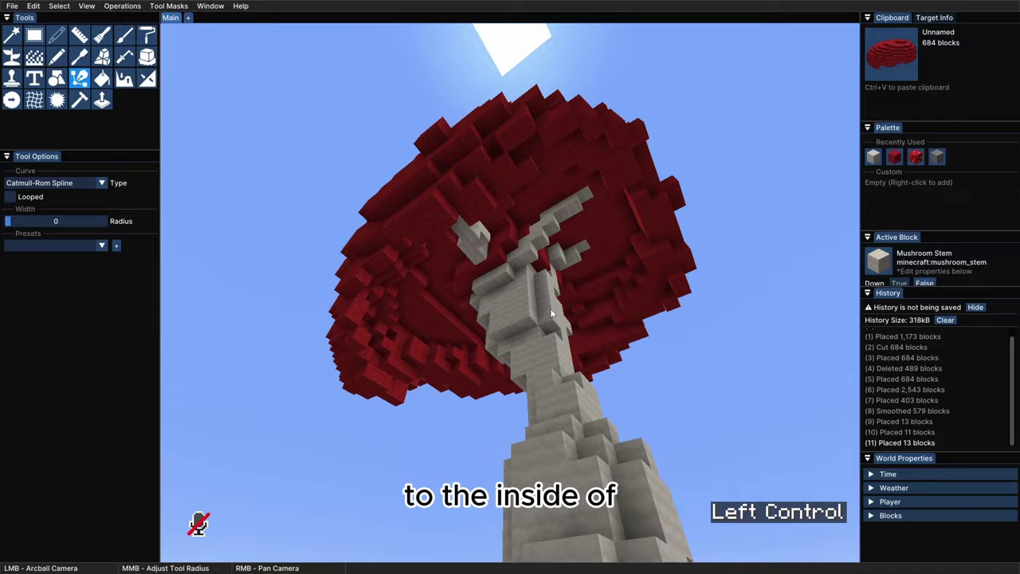
left_click_drag(550, 255, 526, 291, "ctrl")
key("shift+d")
Select the whole red cap with Magic Select and set up the noise painter with three red blocks at 33.3% each
left_click(11, 35)
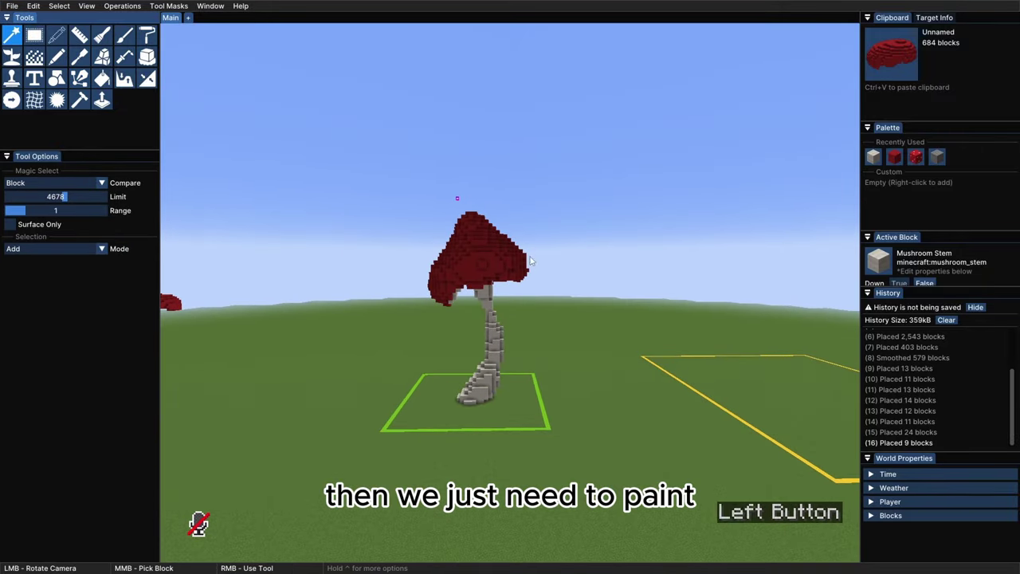
right_click(478, 251)
left_click(125, 35)
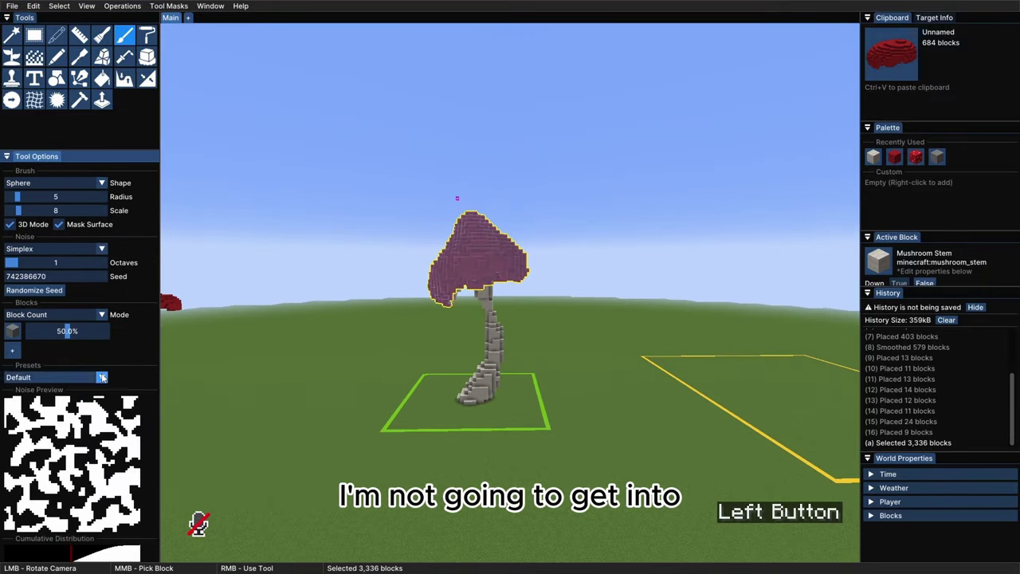
left_click(12, 350)
left_click(12, 368)
type("r")
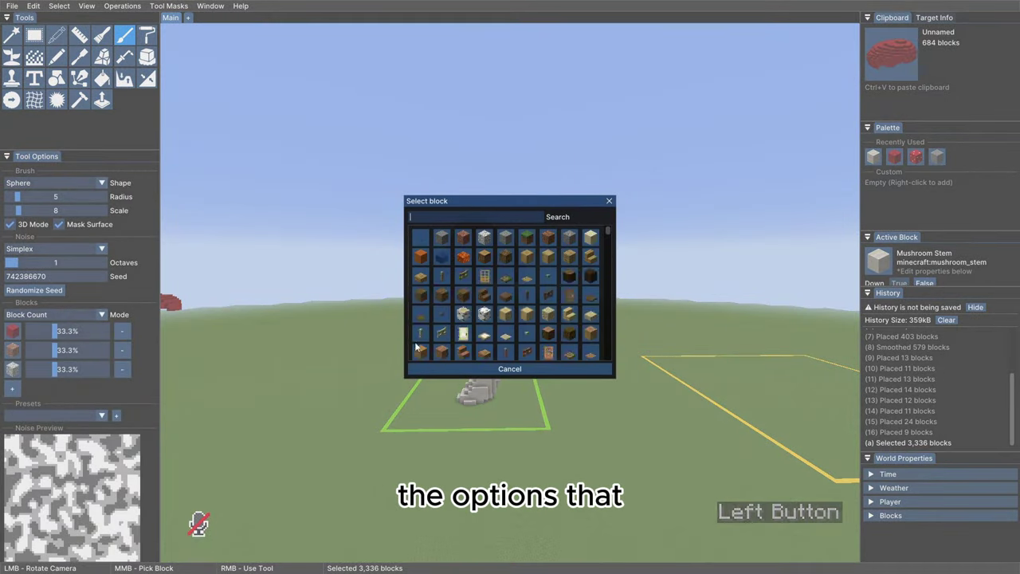
type("ed")
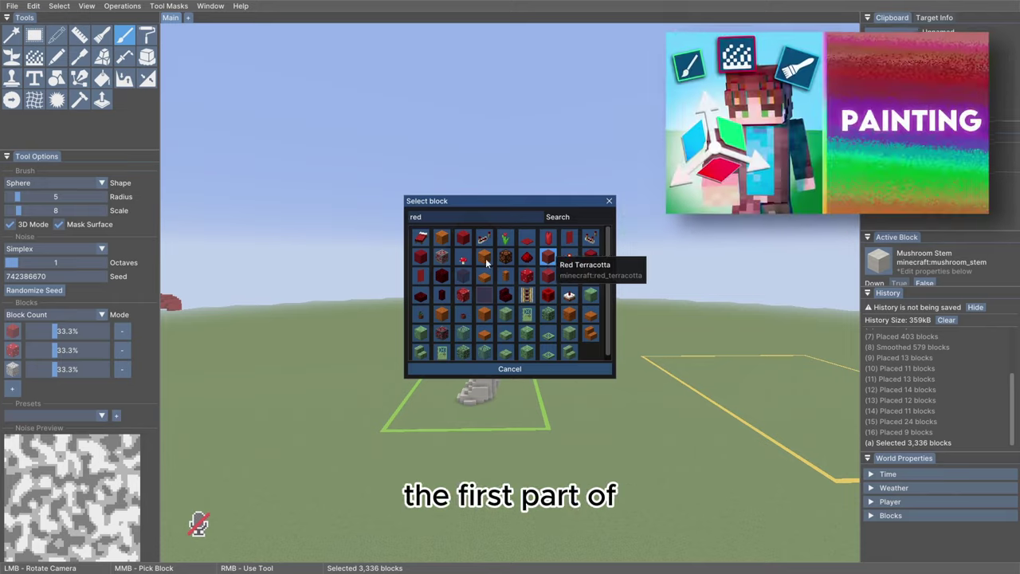
left_click(547, 258)
Enlarge the noise brush to radius 11 and paint the selected mushroom cap with the red block mix
middle_click_drag(471, 263, 478, 259, "ctrl")
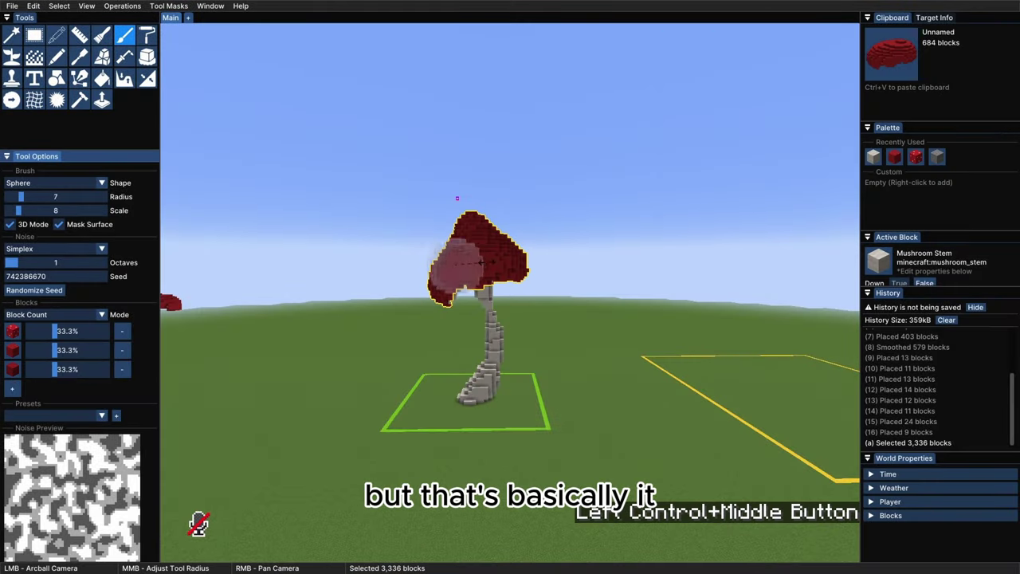
key("s")
key("shift")
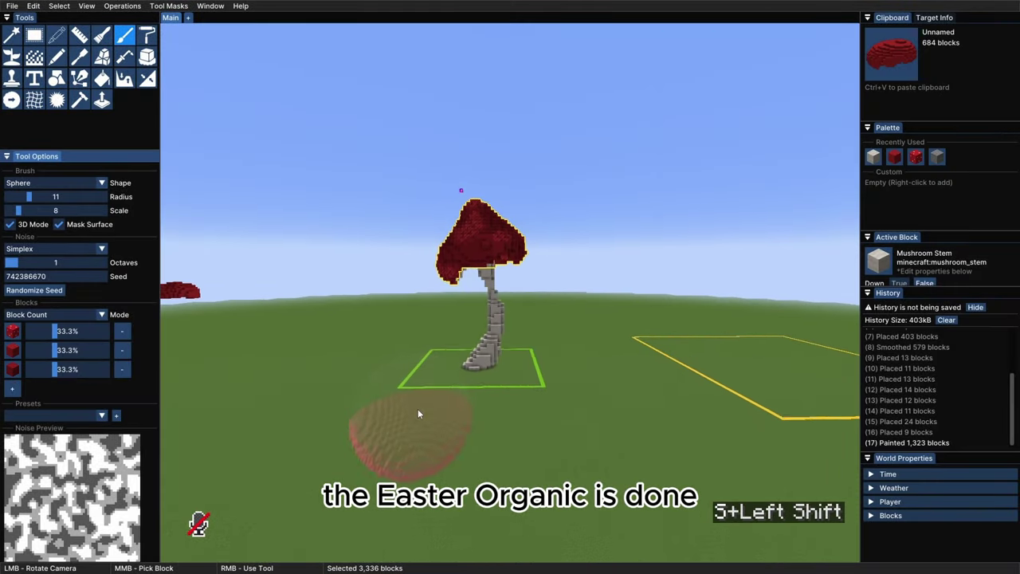
key("a")
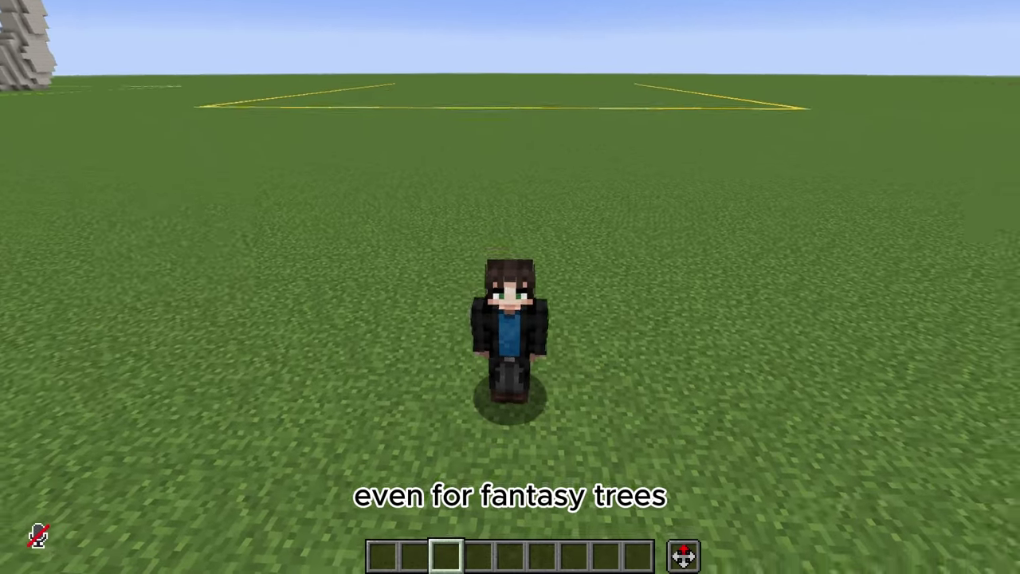
key("F5")
key("space")
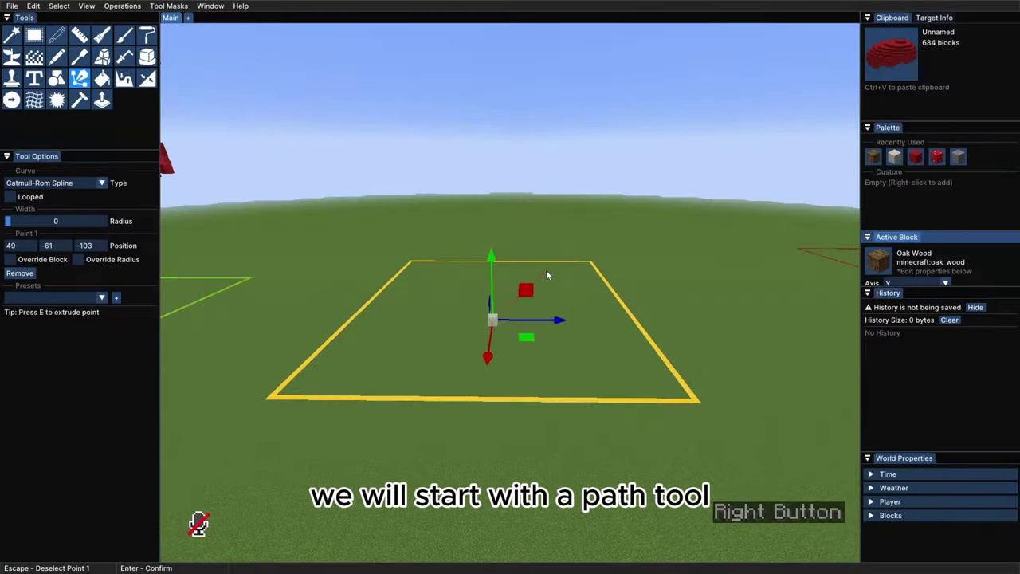
Build a curved oak wood trunk as a seven-point Catmull-Rom Spline path of radius 4, overriding the top point's radius to 1
key("e")
right_click(532, 200)
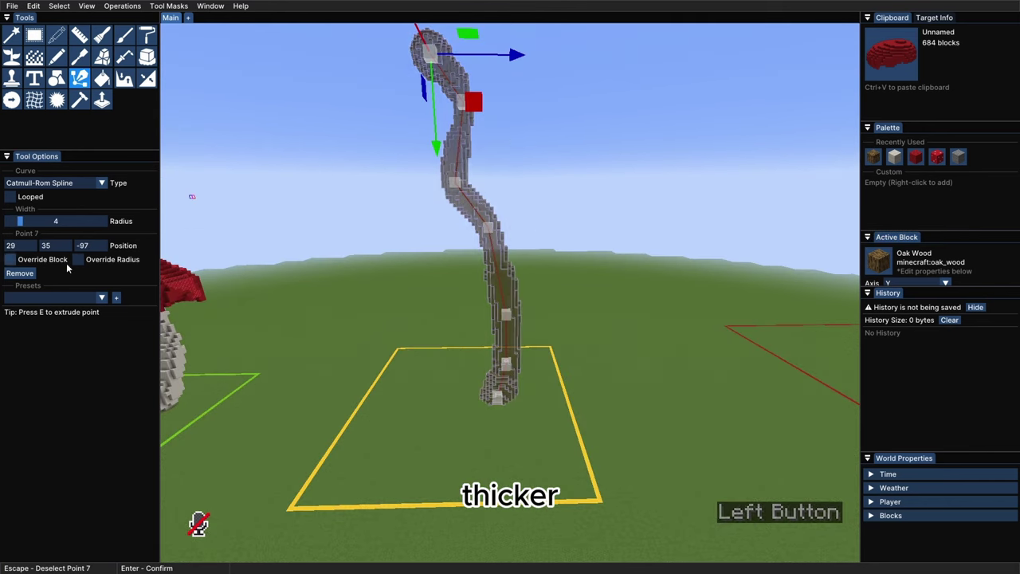
left_click(78, 259)
key("space")
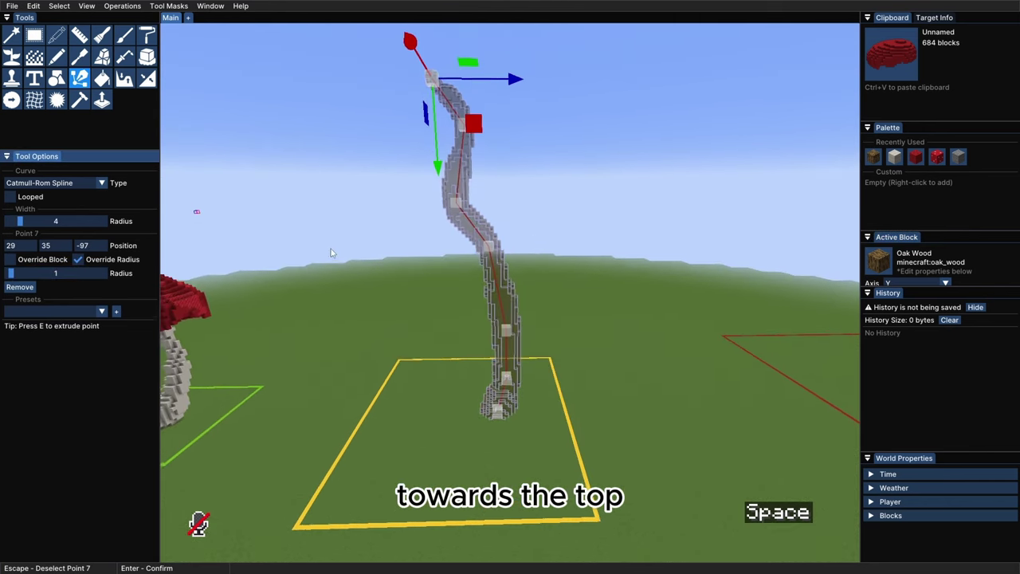
key("space+s")
left_click(477, 135)
left_click_drag(483, 287, 548, 430, "ctrl")
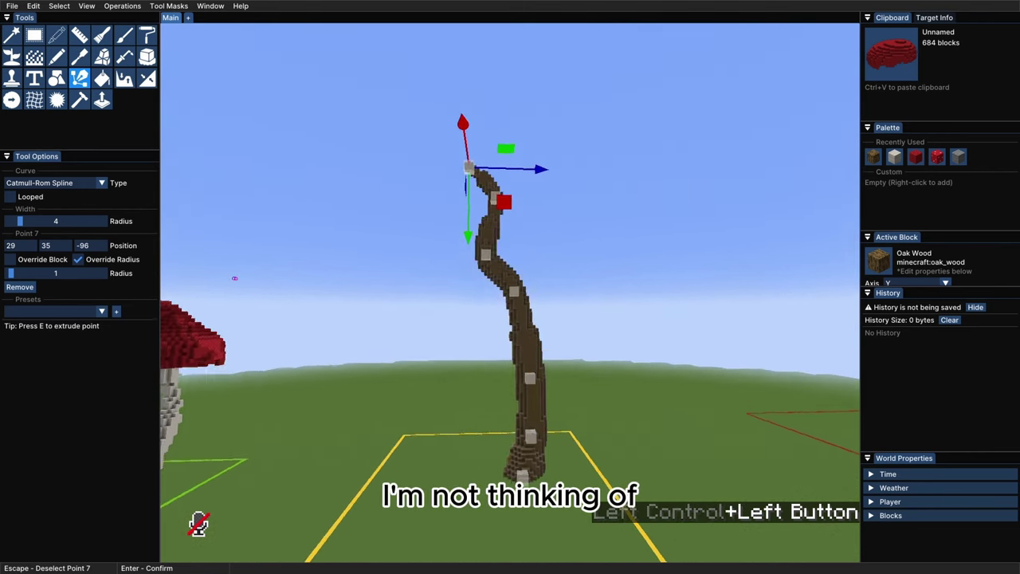
key("Return")
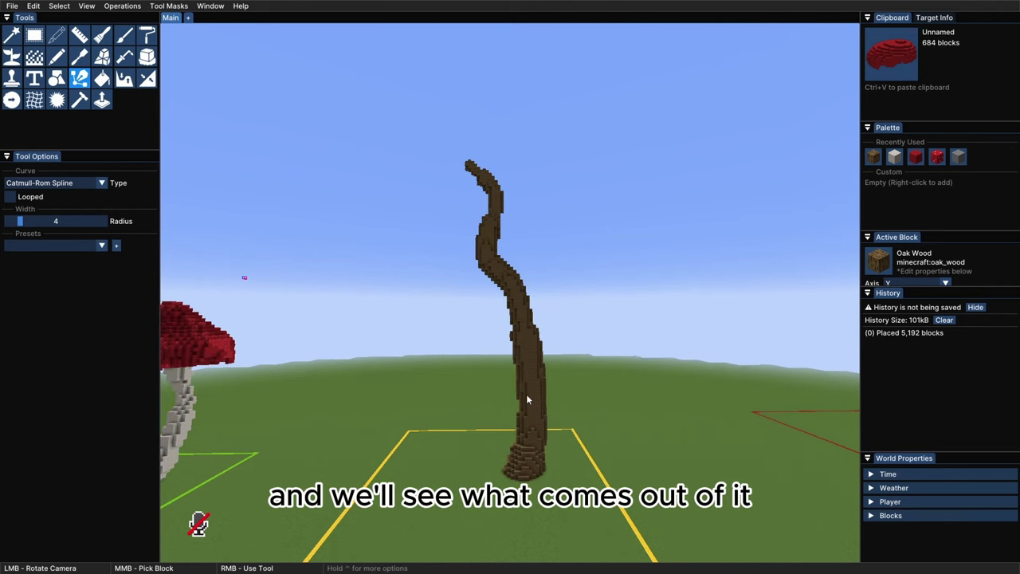
Grow a side branch from the middle of the trunk with an oak wood path of radius 2 and a first-point radius of 5
key("s+d")
key("shift+s+d")
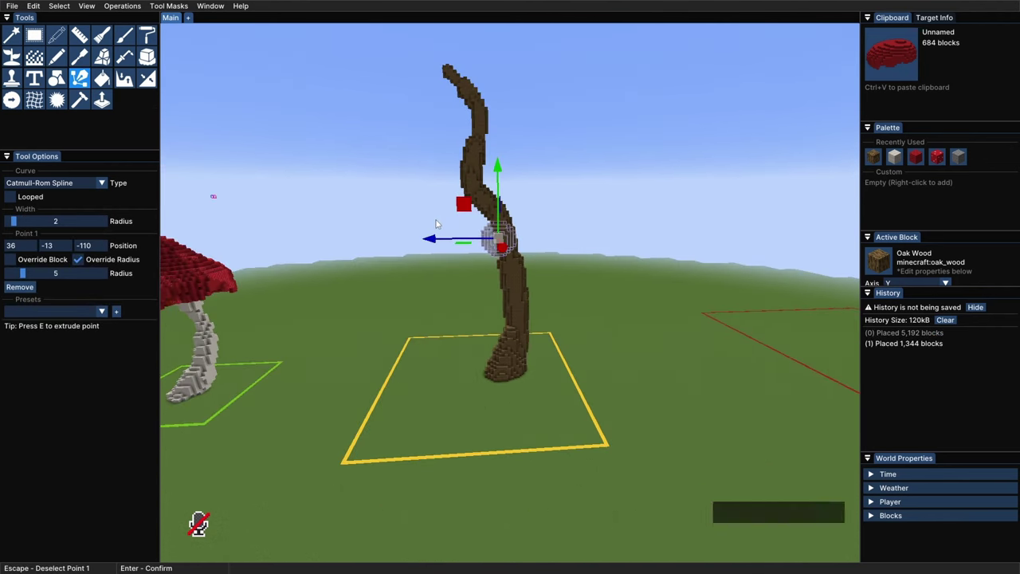
right_click(438, 221)
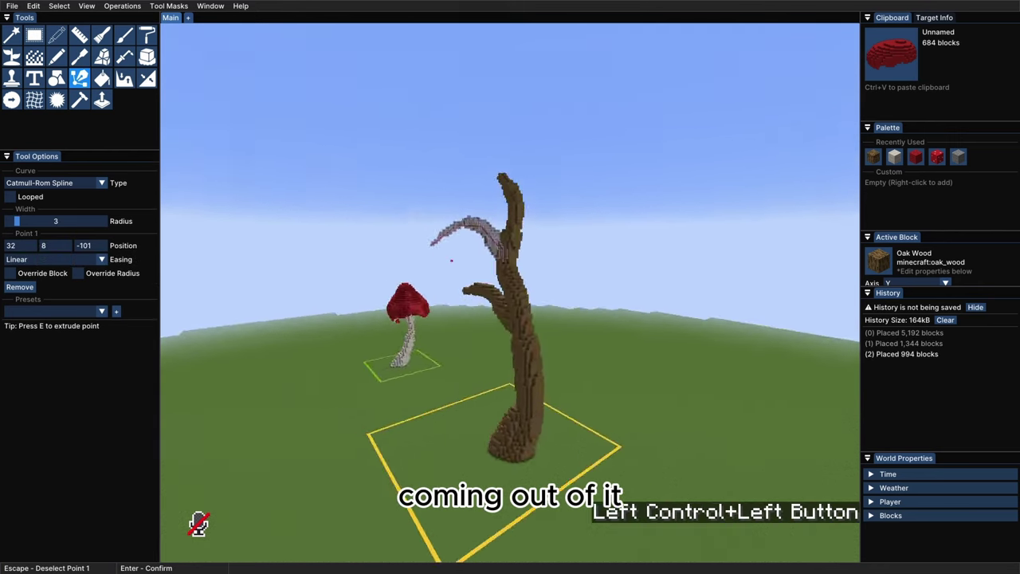
Reposition the control points of the upper branch paths of radius 3 so the branches bend in several directions
left_click_drag(478, 252, 485, 298, "ctrl")
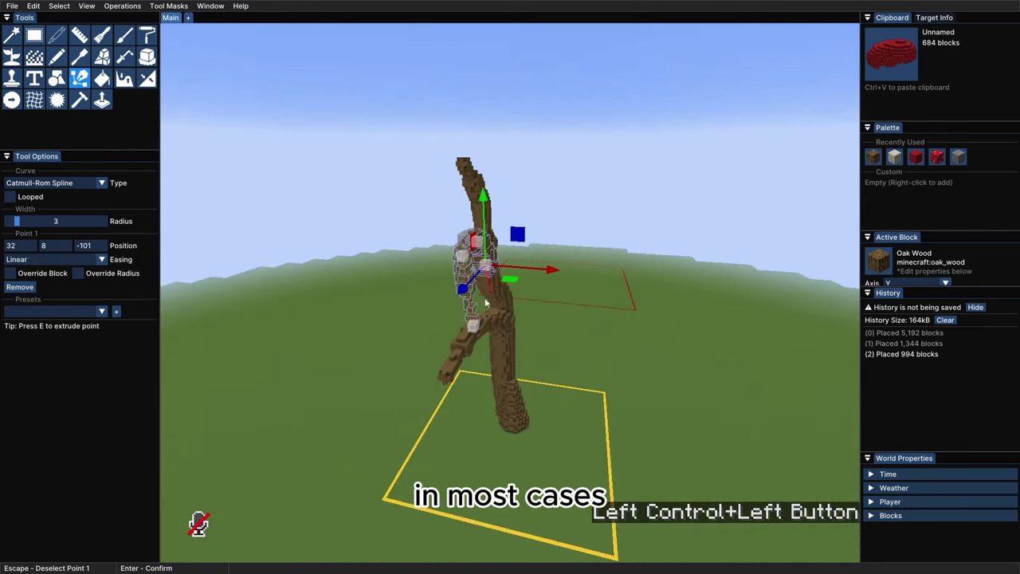
left_click(474, 327)
left_click(463, 266)
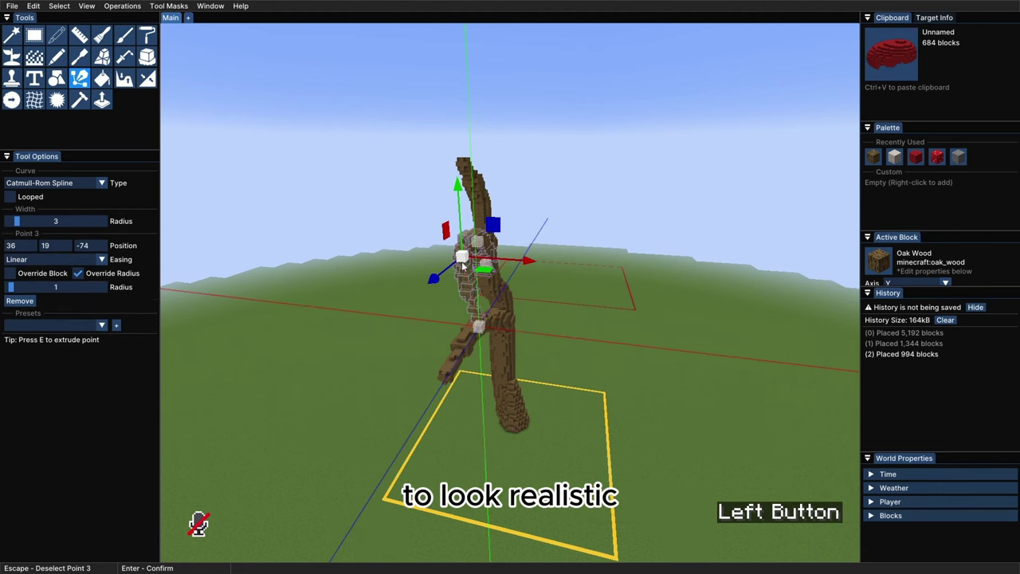
left_click_drag(496, 263, 512, 297)
left_click(484, 243)
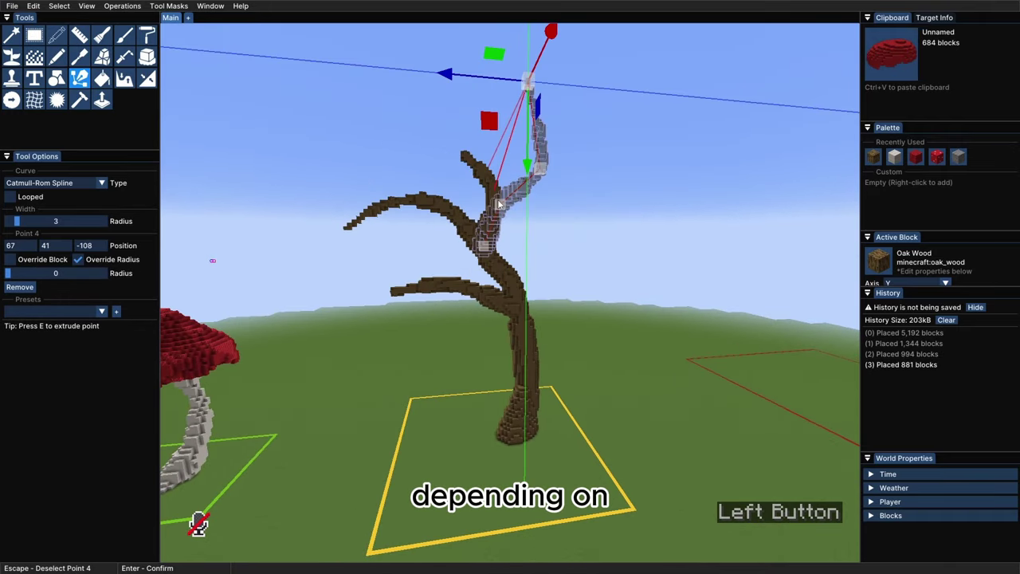
left_click(500, 204)
mouse_move(489, 212)
left_mouse_down()
mouse_move(507, 219)
mouse_move(488, 212)
left_mouse_up()
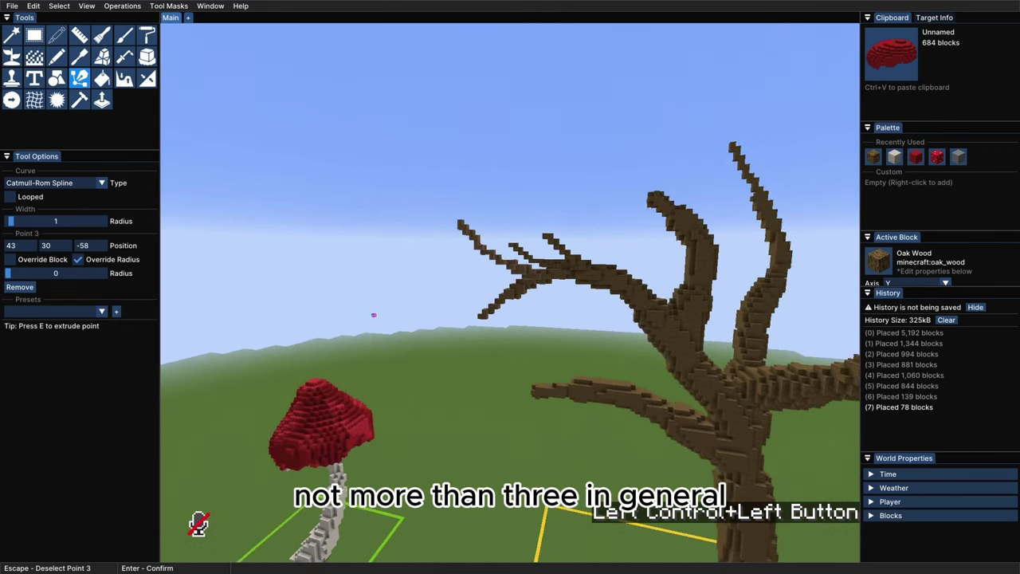
Lower the end point of the radius 1 twig path at the long branch's tip to height 19 and place the twig
left_click(502, 271, "ctrl")
key("d+s")
left_click_drag(440, 267, 435, 301)
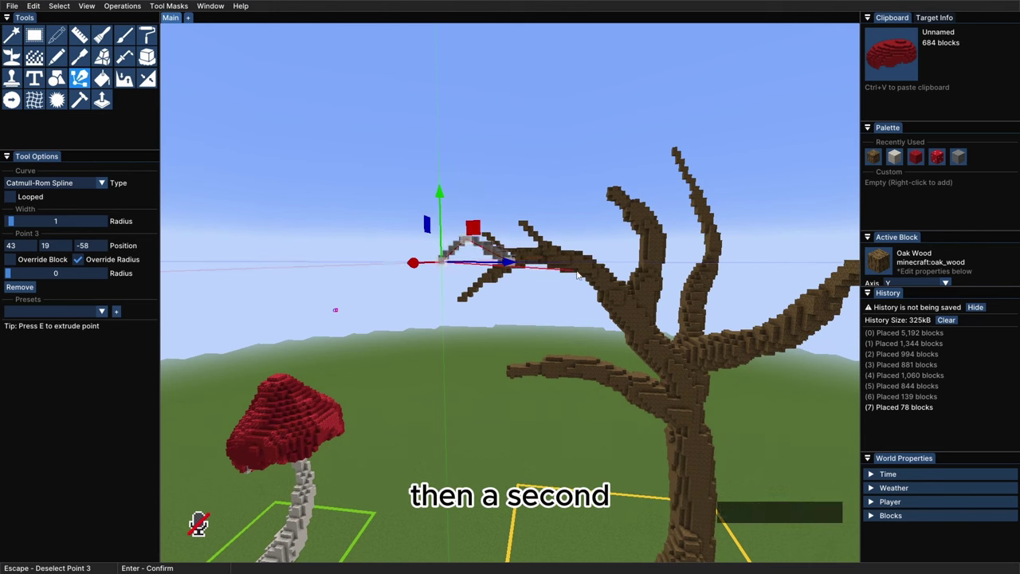
key("Return")
Add a thin oak wood twig near the tip of the upright branch with a radius 1 path tapering to 0
scroll(577, 275, "down", 5)
left_click_drag(577, 275, 494, 278, "ctrl")
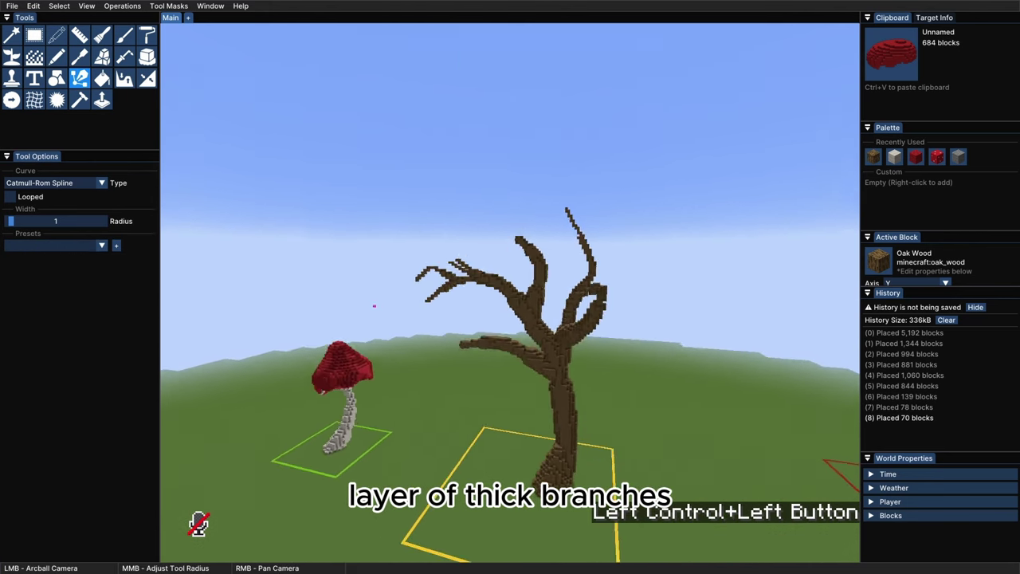
scroll(510, 282, "up", 5, "ctrl")
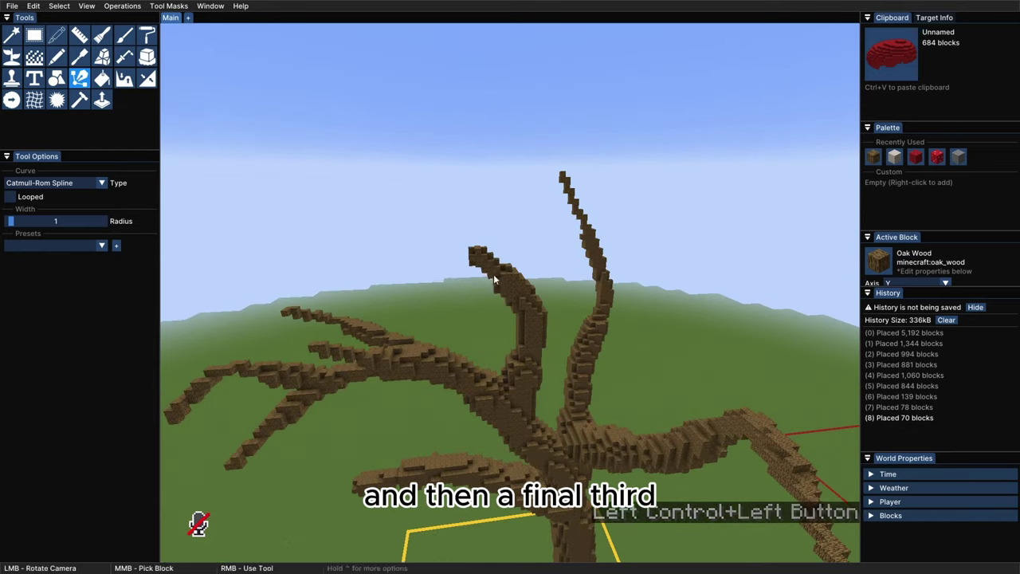
right_click(493, 278)
right_click_drag(441, 263, 408, 247)
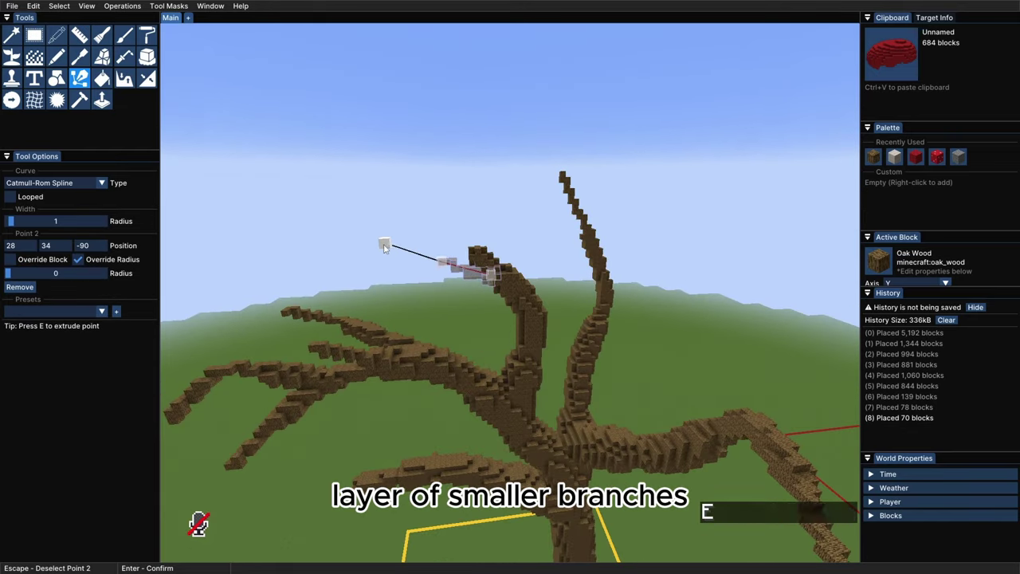
key("Return")
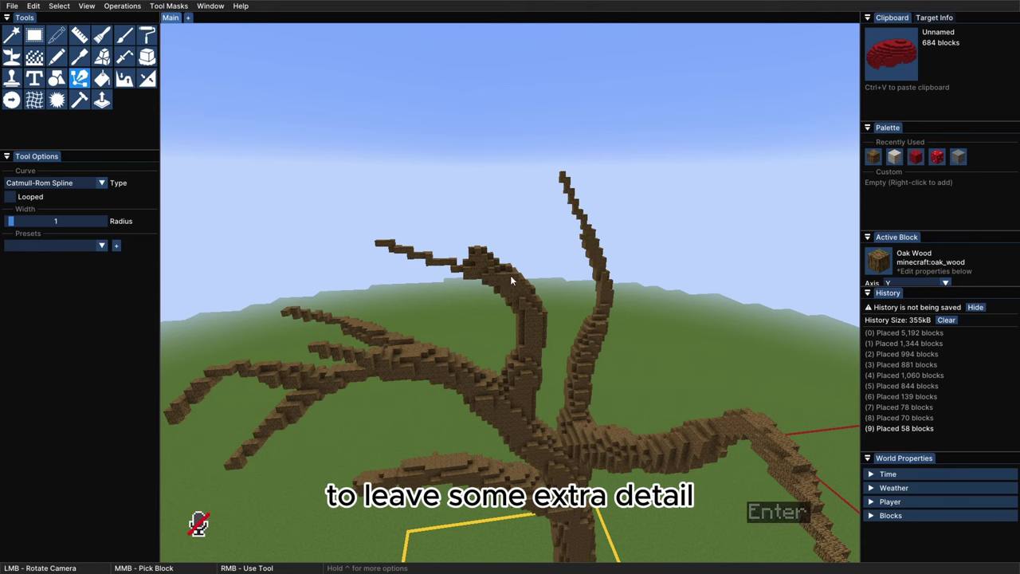
Lay out a second, four-point twig path on the upright branch with end radius 0 and adjust its end point
right_click(510, 277)
right_click_drag(492, 224, 424, 204)
left_click_drag(424, 204, 547, 340)
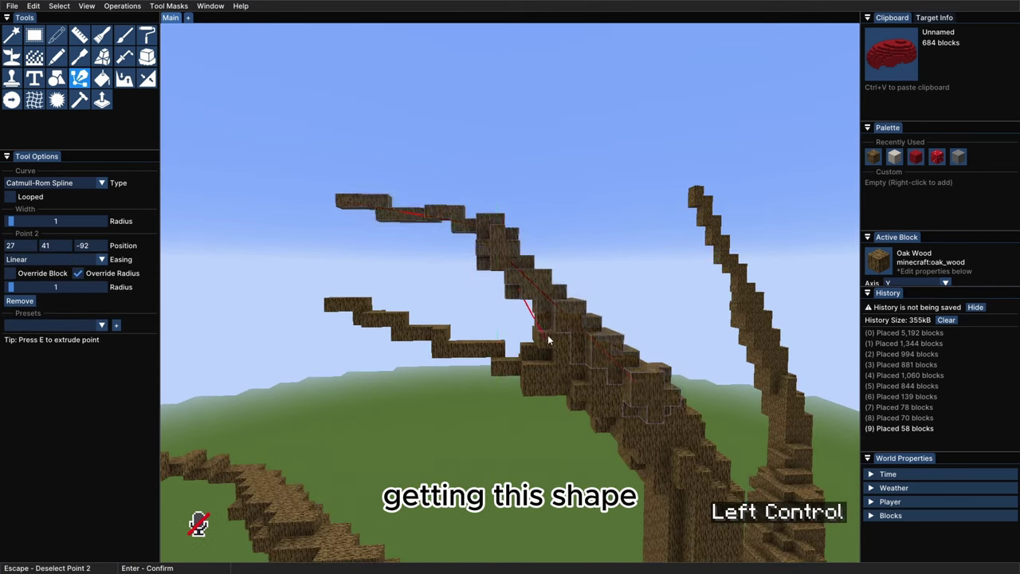
scroll(547, 338, "down", 5, "ctrl")
left_click(560, 363)
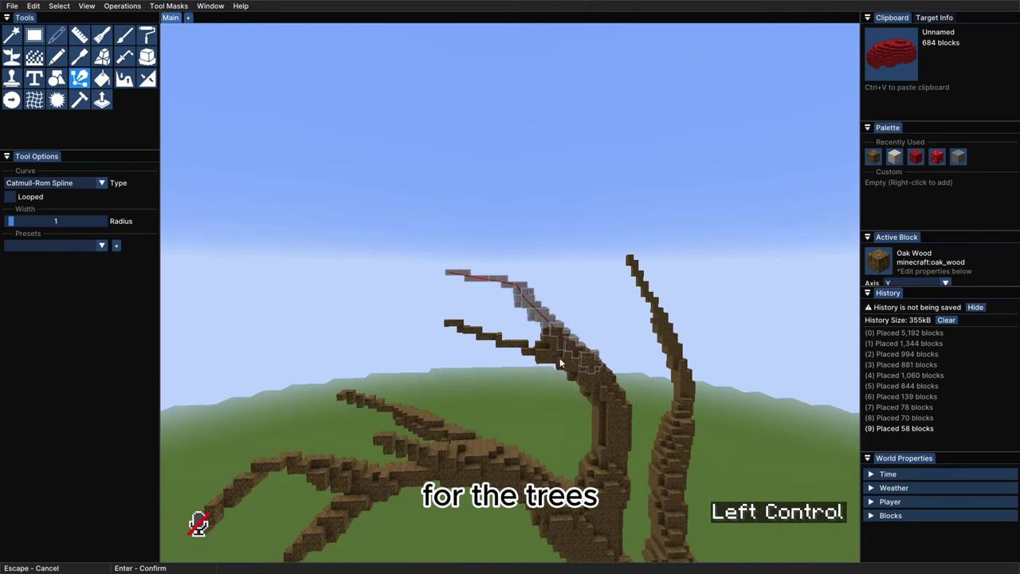
left_click_drag(559, 363, 458, 306, "ctrl")
left_click(439, 339)
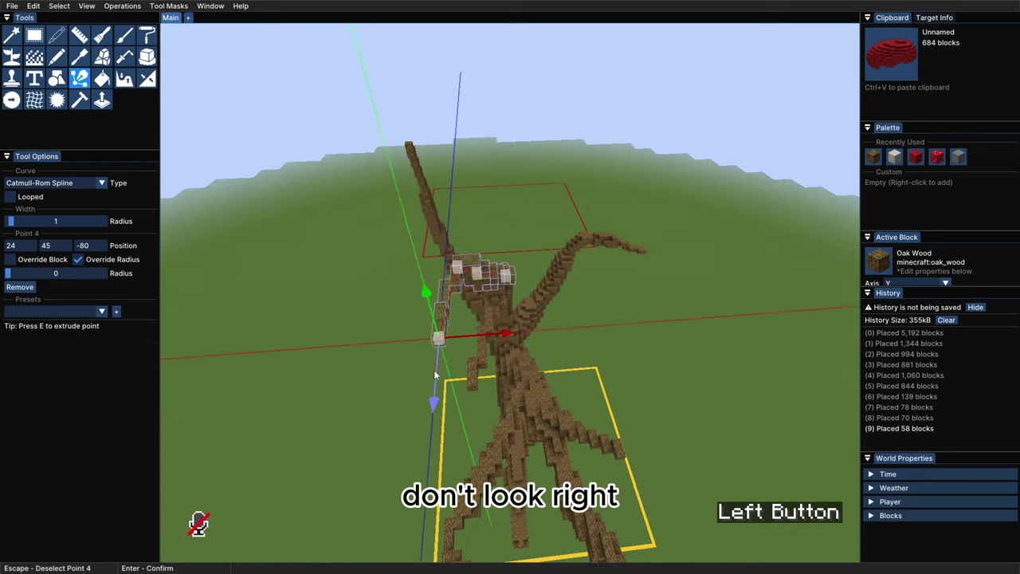
left_click_drag(435, 374, 459, 314)
left_click_drag(530, 301, 599, 310)
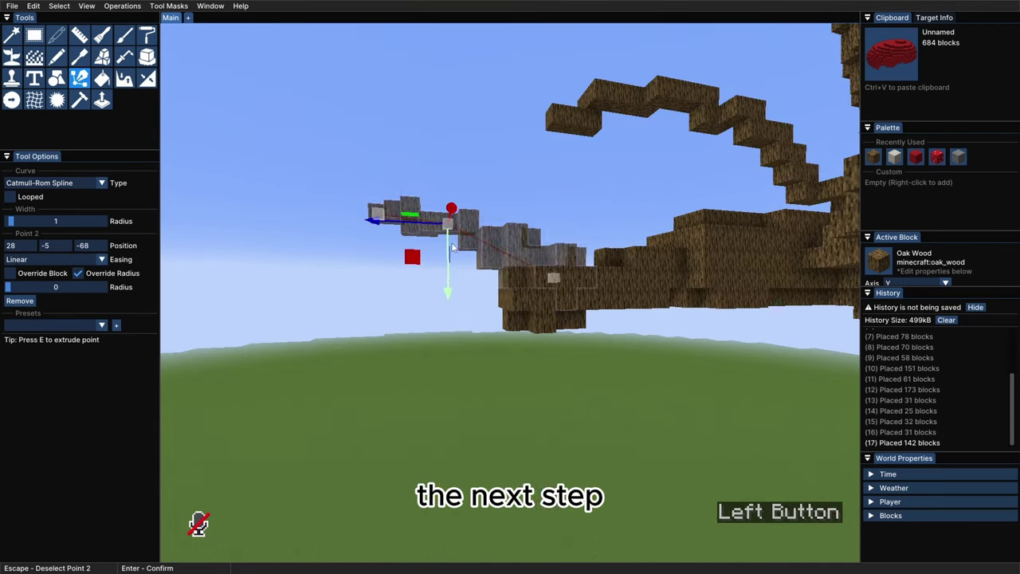
Reshape the radius 1 twig path at the end of the lowest branch by lowering its points
left_click_drag(377, 225, 376, 350)
scroll(434, 333, "down", 5, "ctrl")
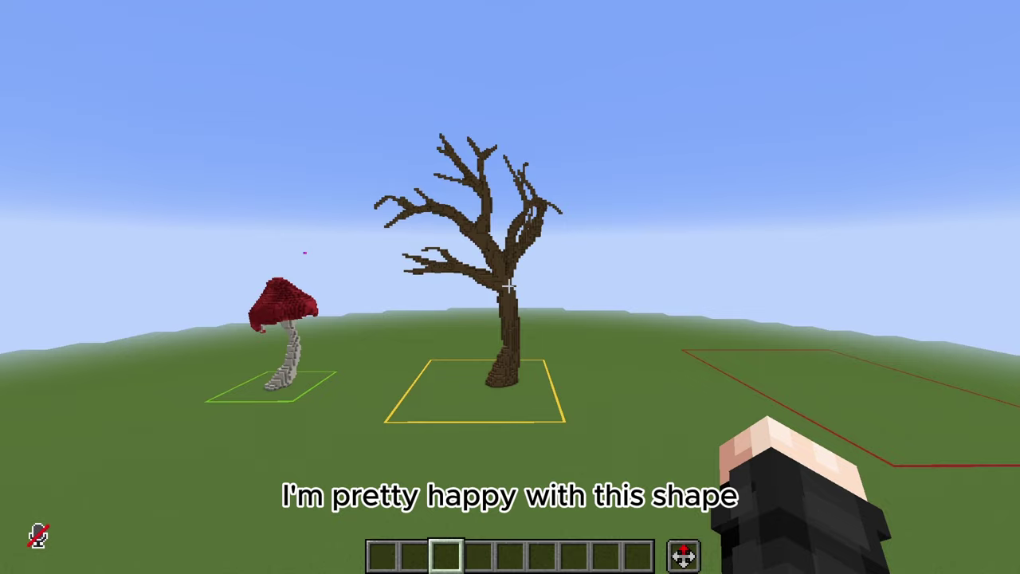
Detail the lowest branch by hand, extending its twig into a spiral with oak wood and adding spruce slabs and stairs
key("ctrl+w")
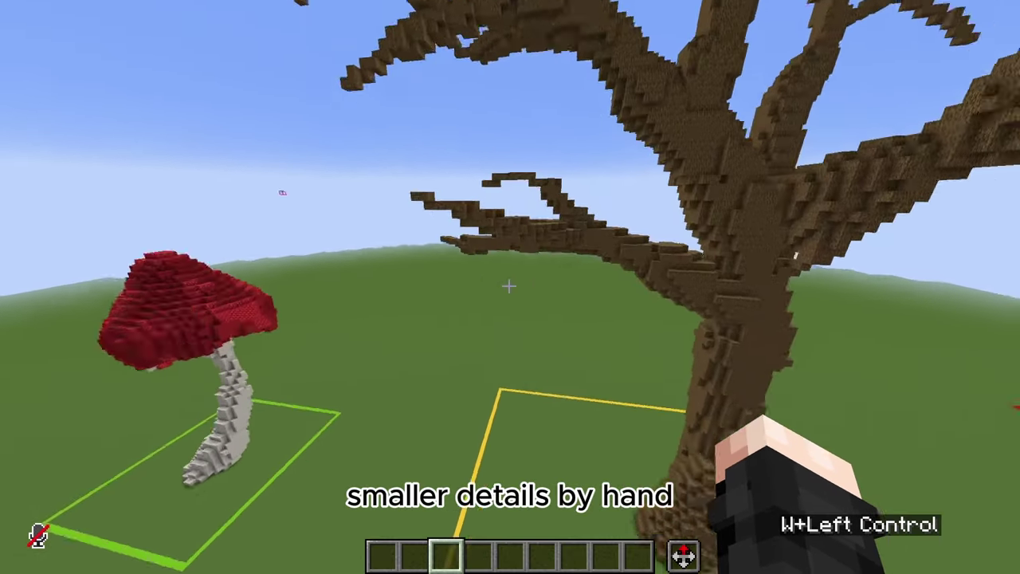
key("space")
key("shift+a")
key("d")
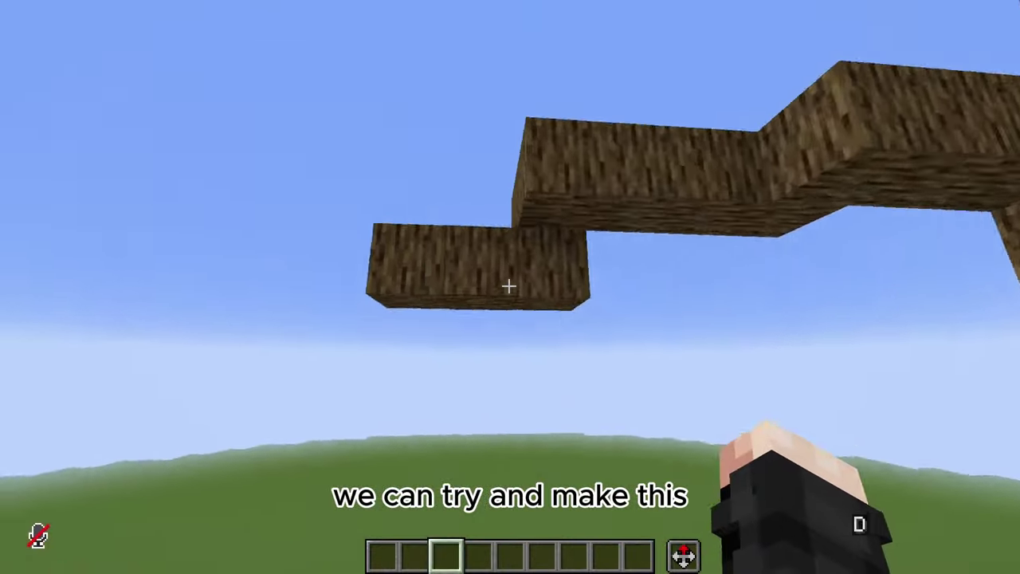
key("shift+w")
middle_click(509, 285)
right_click(509, 285)
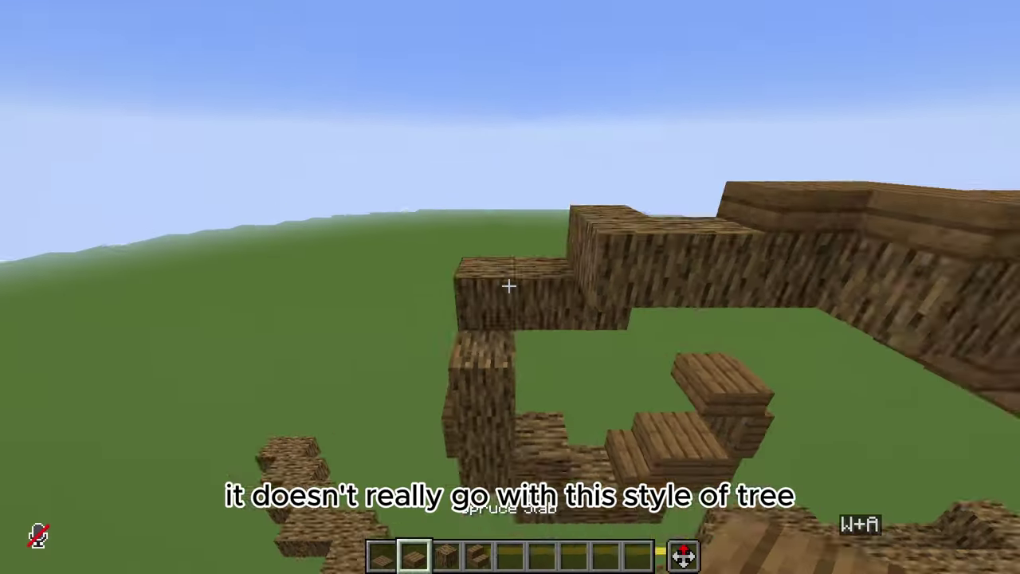
right_click(508, 286)
Examine the hand-built spiral twig and the whole tree from several distances and angles
key("d")
key("s")
key("ctrl")
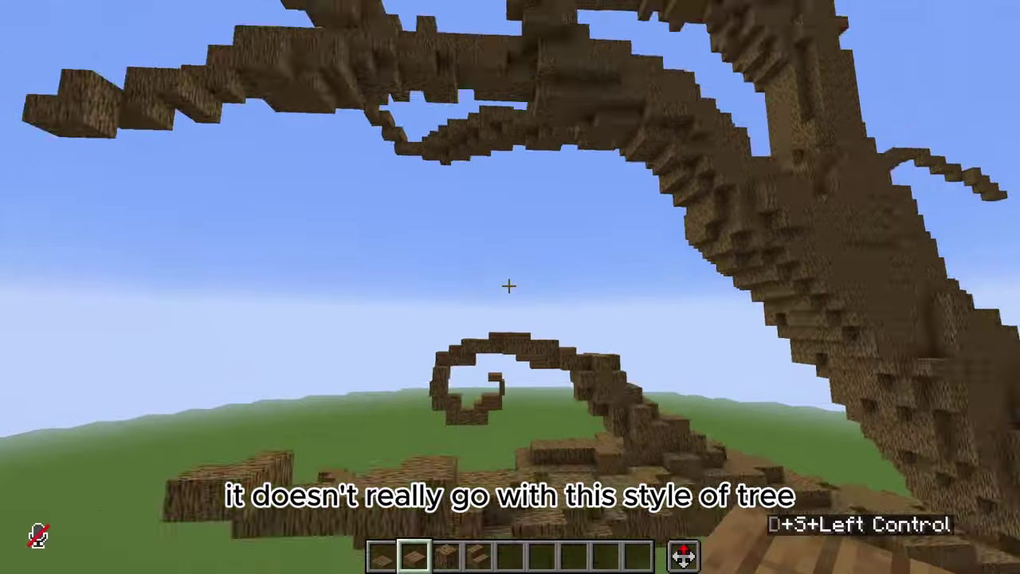
key("space")
key("d")
key("space")
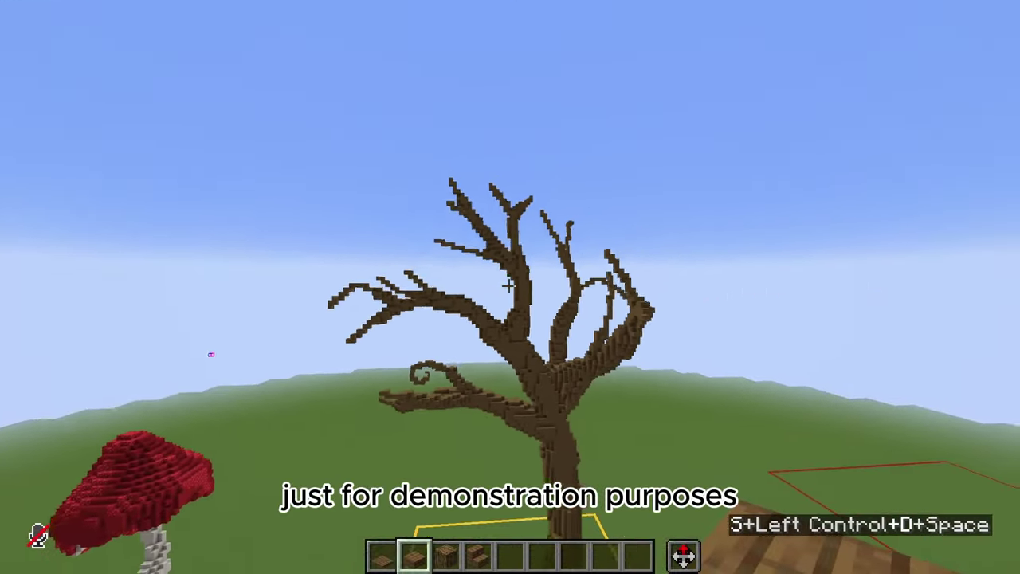
key("shift")
key("c")
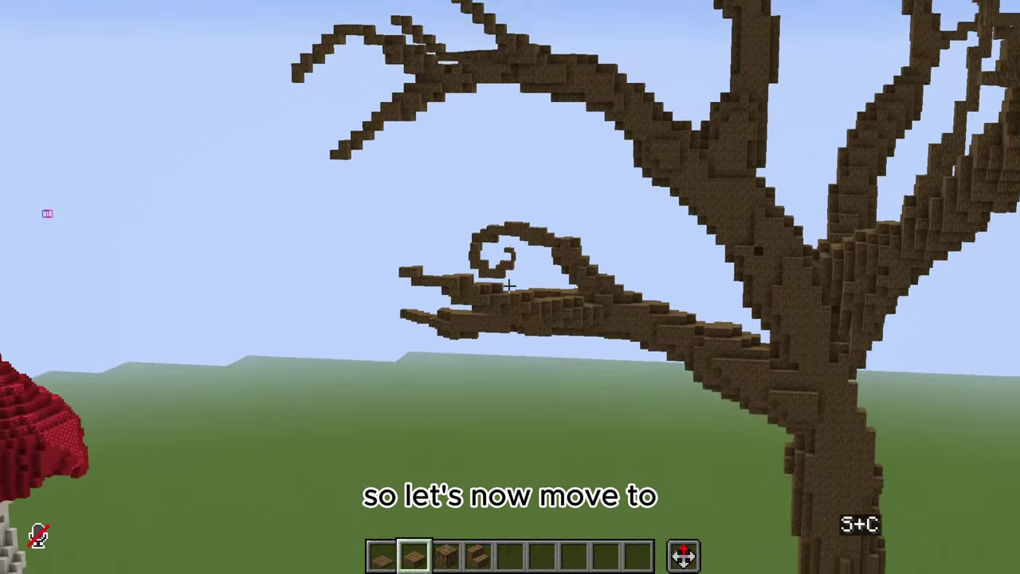
key("a")
key("shift")
key("w")
key("d")
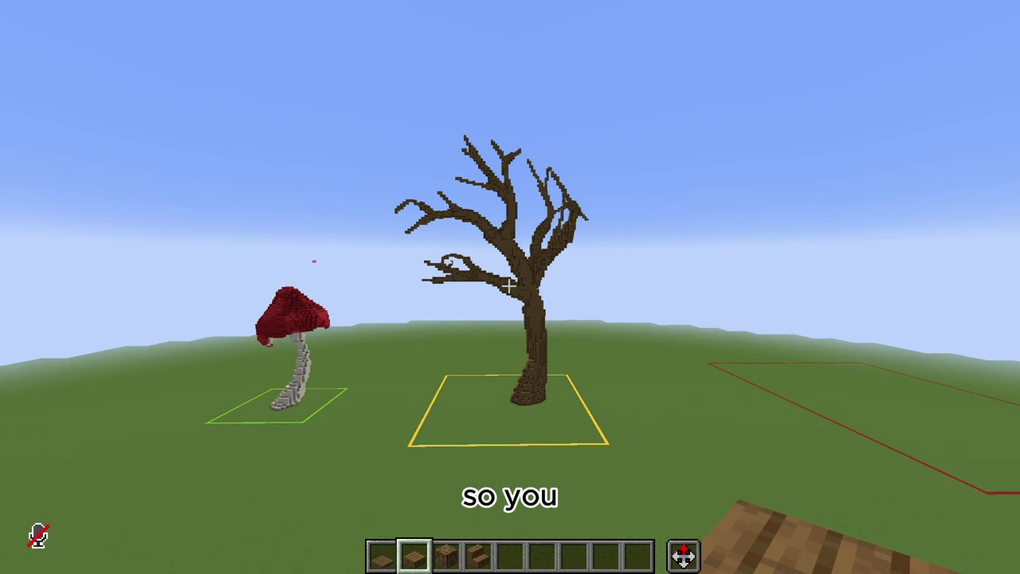
Put raw beef, steak and raw porkchop into hotbar slots six to eight and hold the raw beef
key("e")
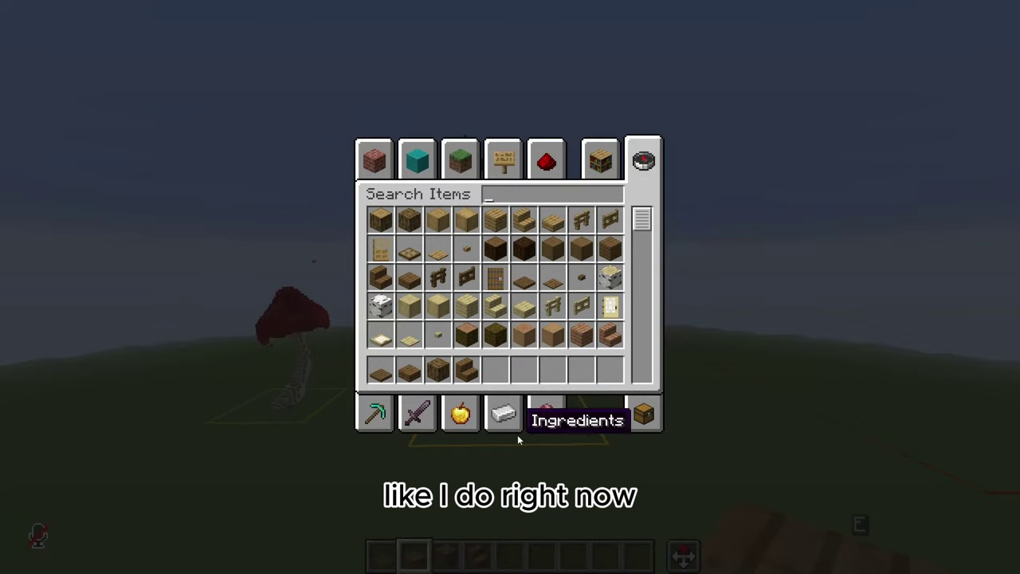
left_click(474, 404)
left_click(525, 249)
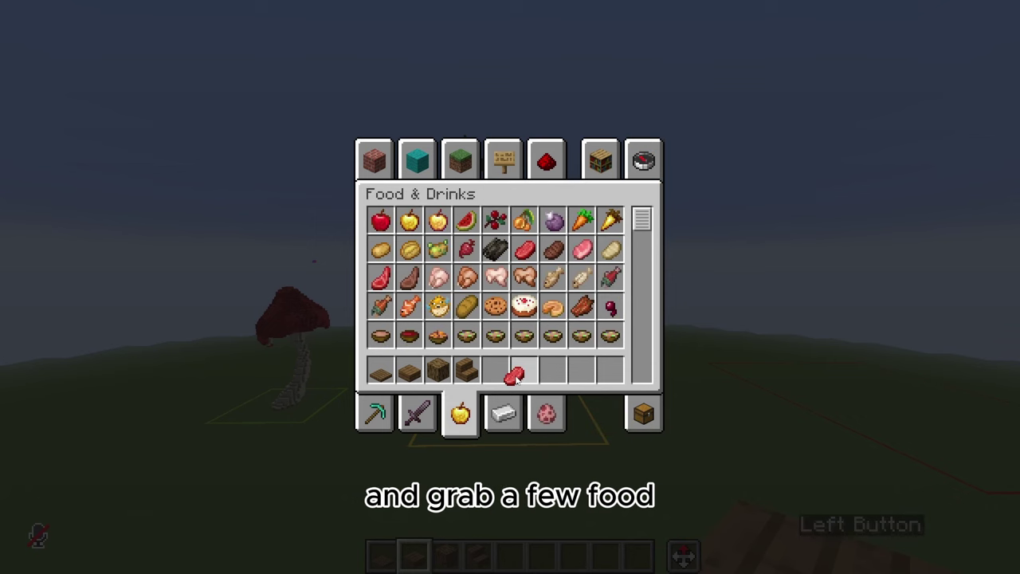
left_click(524, 370)
left_click(553, 249)
left_click(553, 370)
left_click(581, 369)
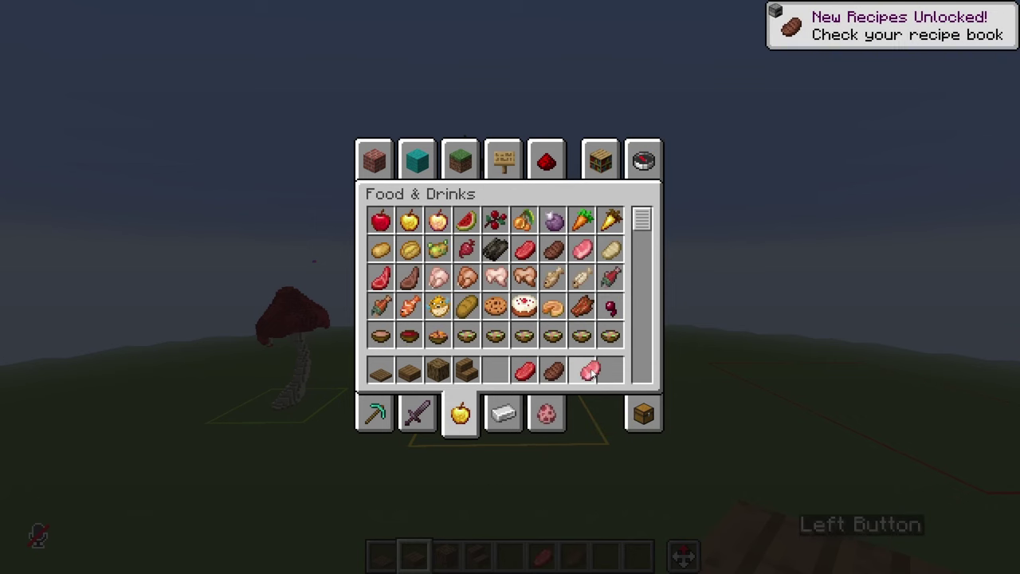
key("e")
scroll(510, 287, "down", 4)
type("wd")
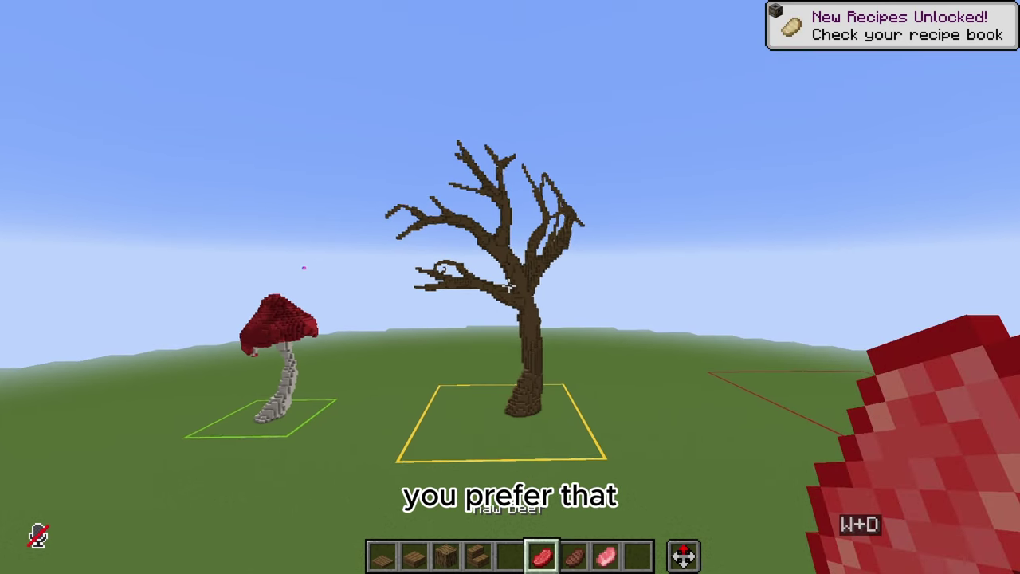
Bind a size 5 sphere brush of 70% air and 30% green wool to the raw beef and mask it to air
type("/br sphereere ")
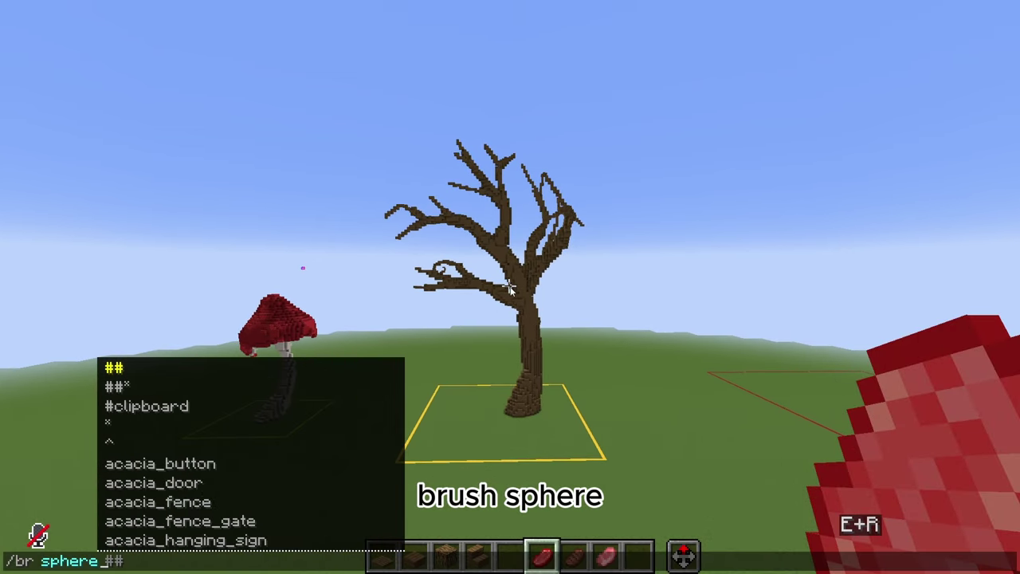
type("70")
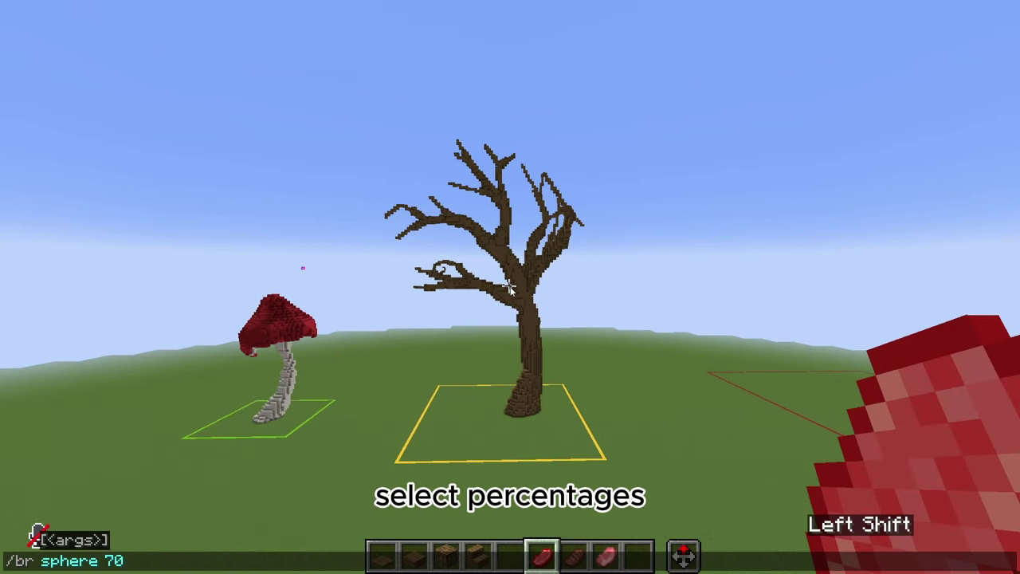
type("%air,30")
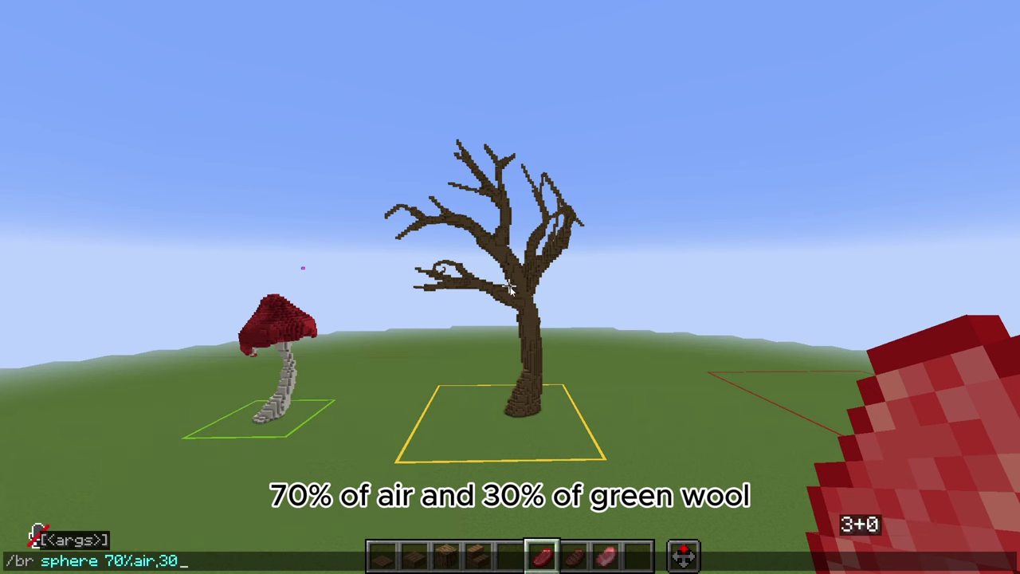
type("%green_wool")
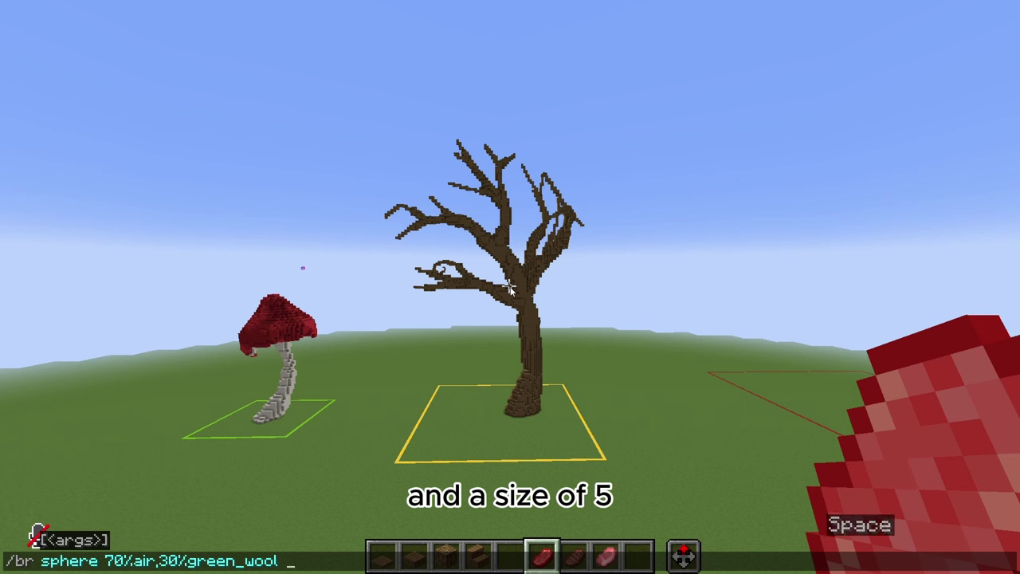
type(" 5")
key("Return")
type("/mask air")
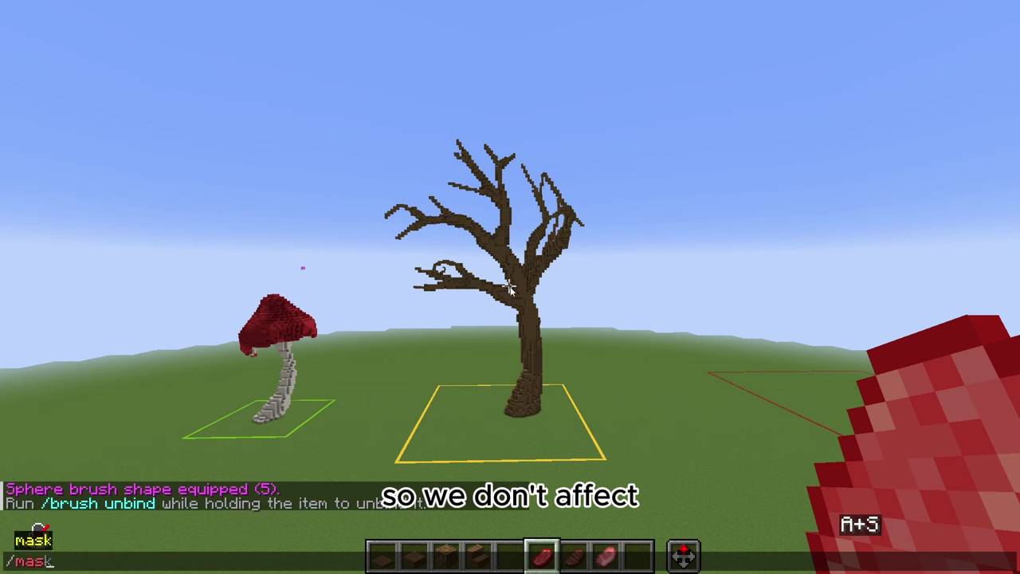
key("Return")
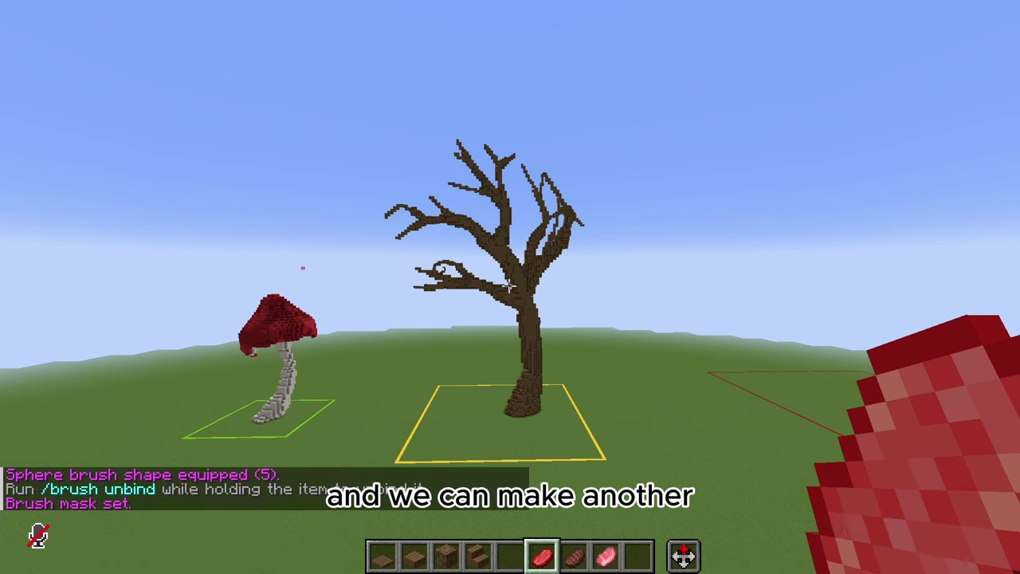
Bind the same 70% air, 30% green wool sphere brush to the steak with radius 3
scroll(510, 287, "down", 1)
key("t")
key("Up")
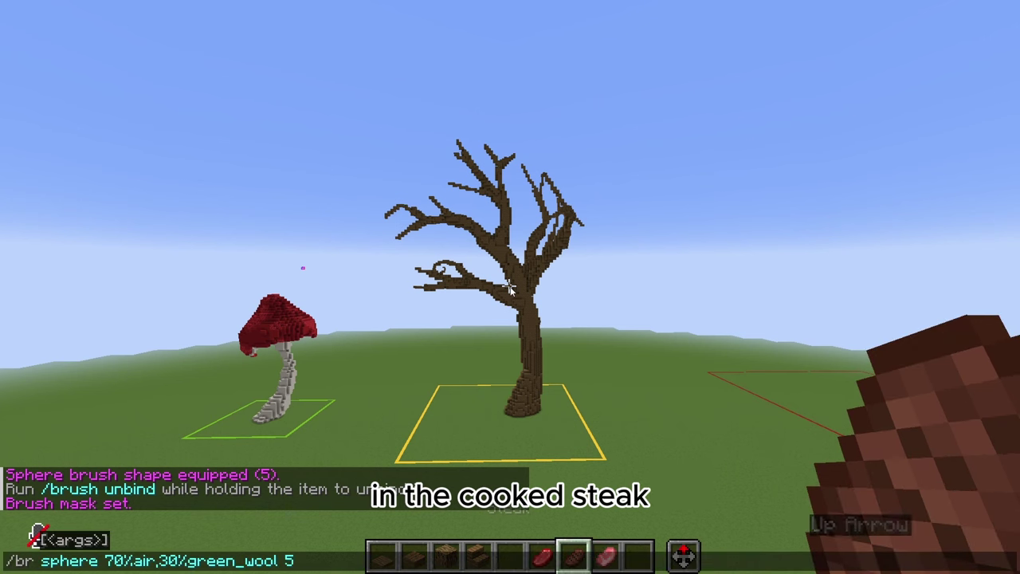
type("3")
key("Return")
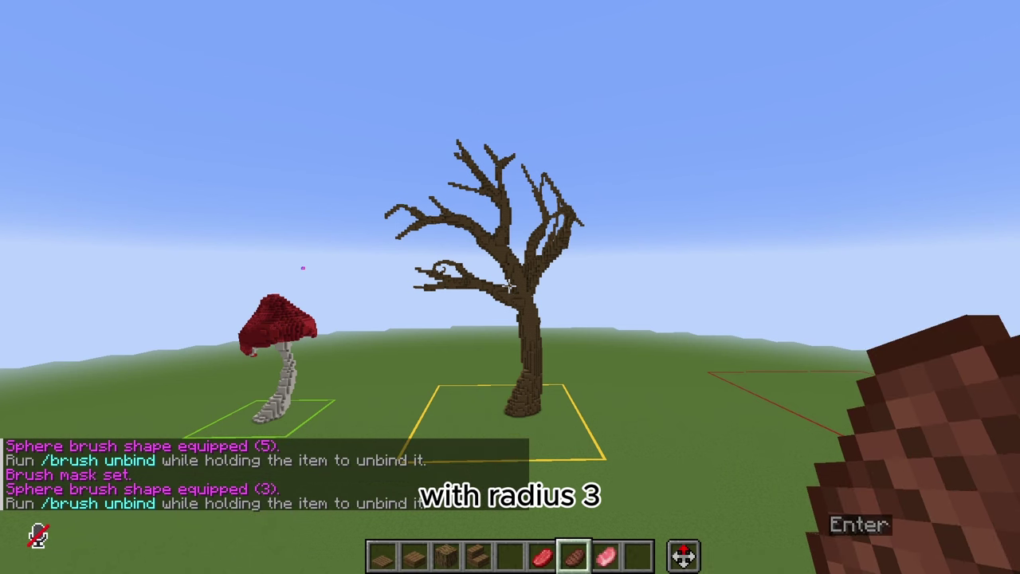
key("w+a")
Place leaf spheres with the raw beef brush at the tips of the lowest branch and the branch above it
scroll(510, 287, "up", 1)
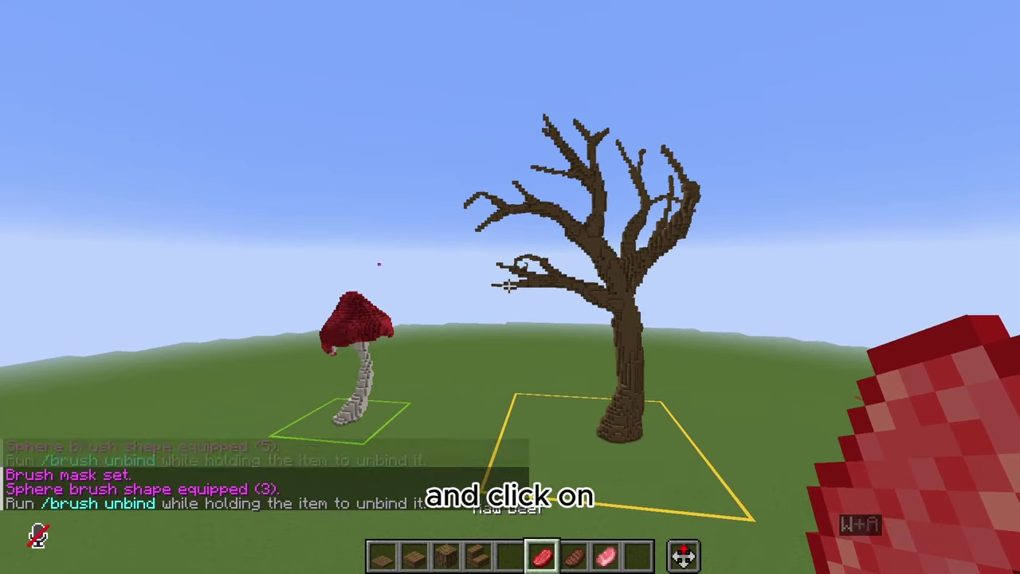
right_click(509, 287)
key("space")
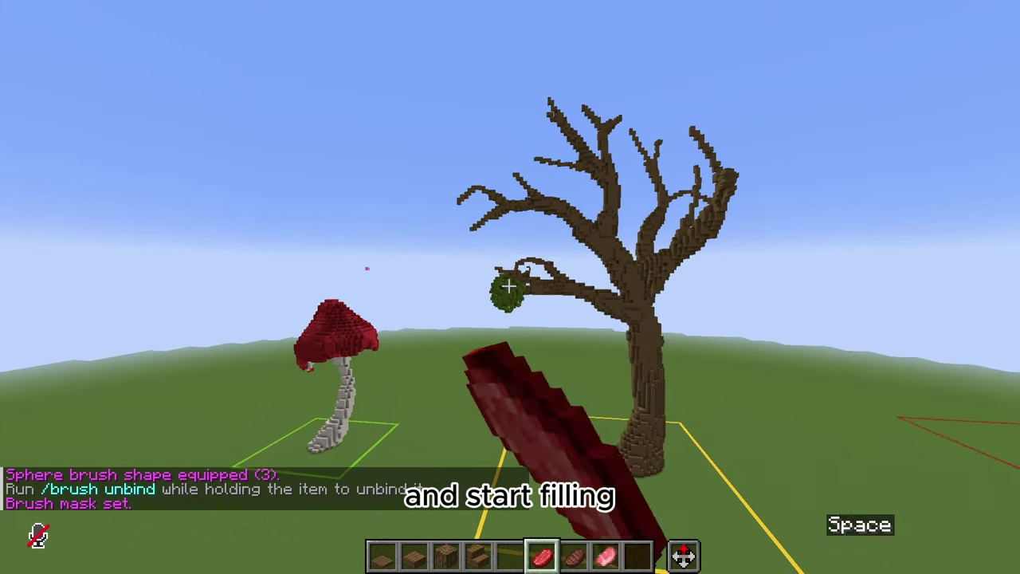
key("w+a")
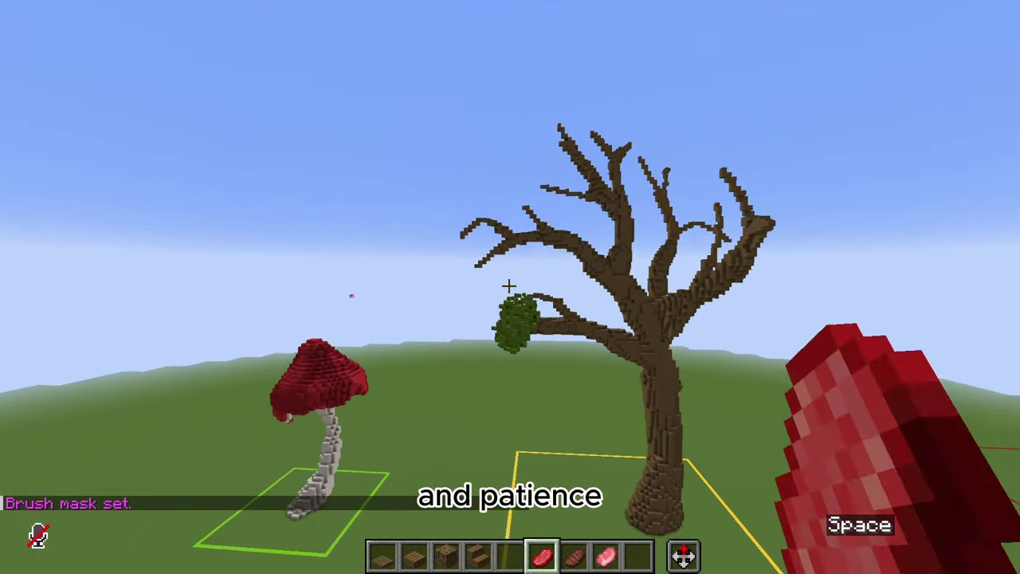
right_click(509, 285)
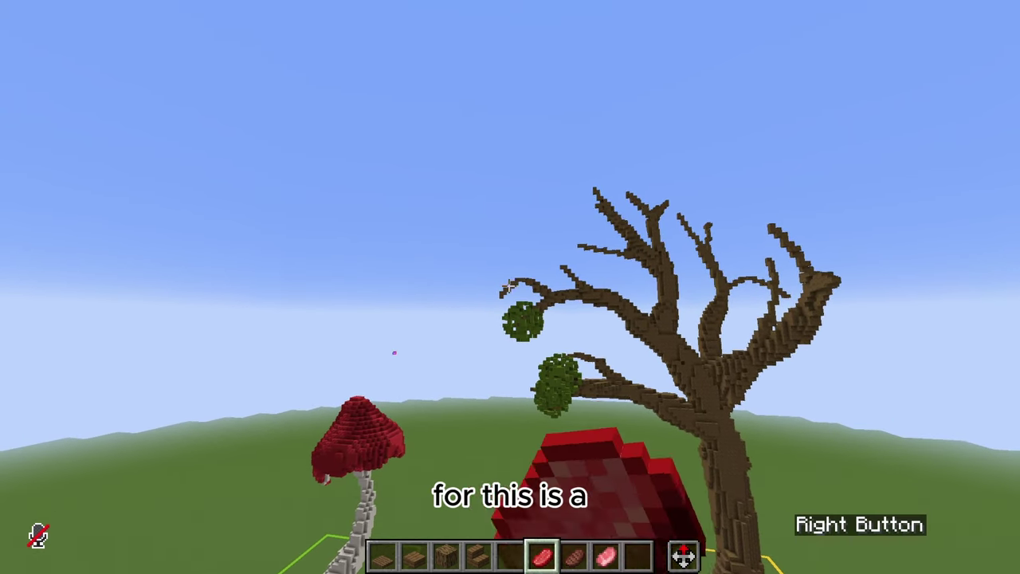
right_click(509, 286)
key("space")
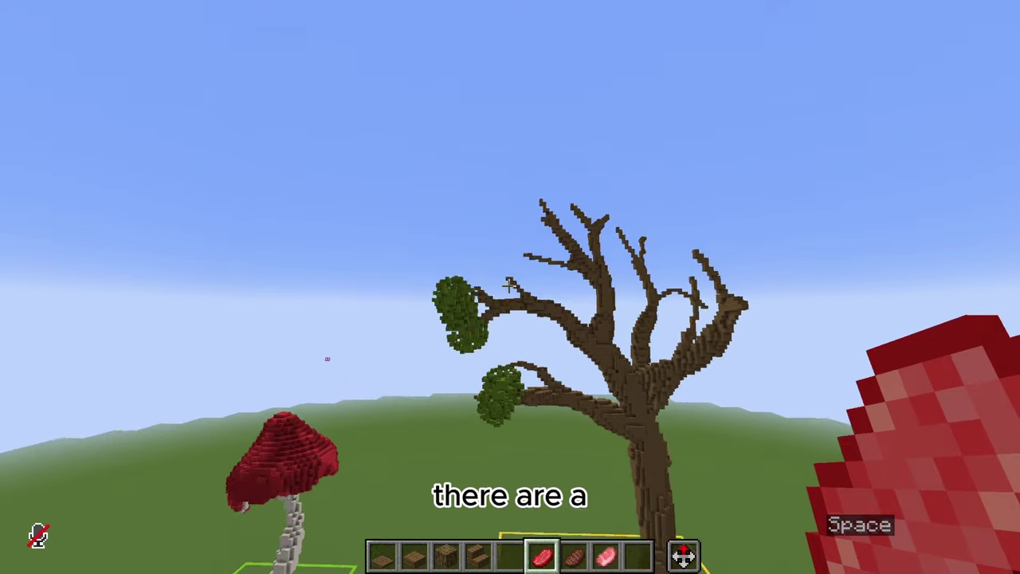
right_click(509, 285)
key("shift+s+d+a")
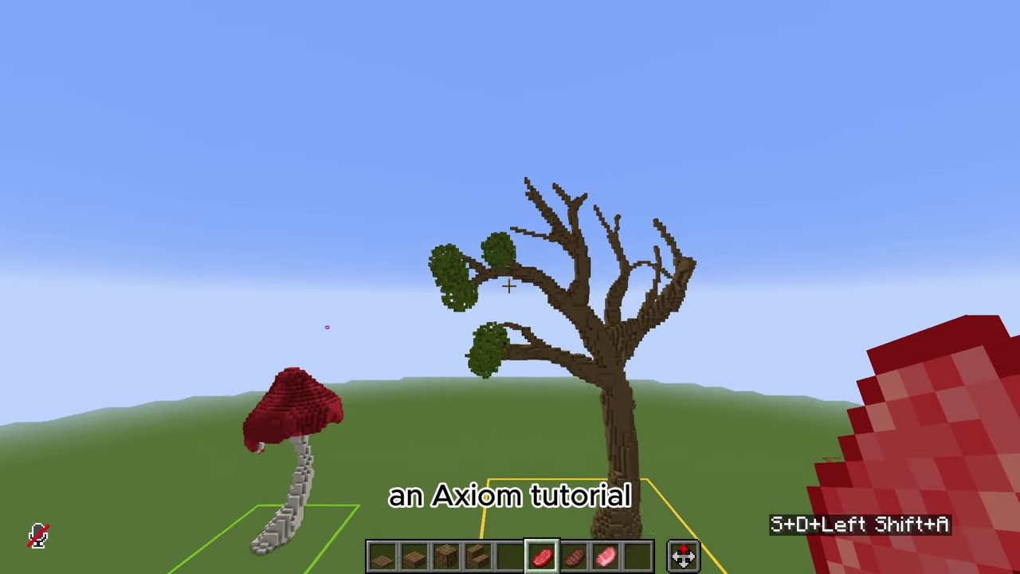
Undo the placed leaf spheres one by one until the tree's branches are bare again
key("ctrl+s+d")
key("t")
key("Up")
key("Return")
key("t")
key("Up")
key("Return")
key("t")
key("Up")
key("Return")
key("t")
key("Up")
key("Return")
key("t")
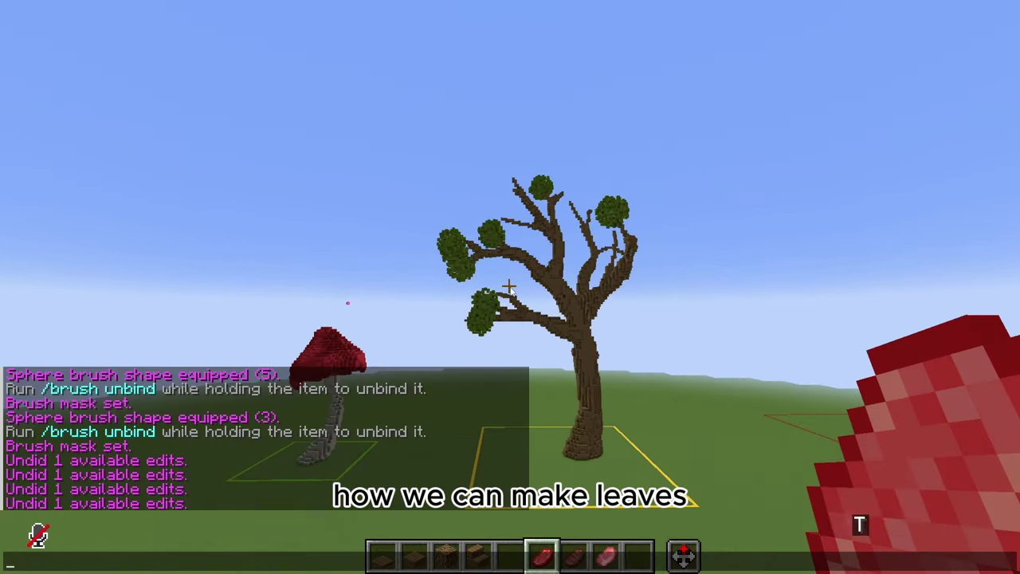
key("Up")
key("Return")
key("t")
key("Up")
key("Return")
key("t")
key("Up")
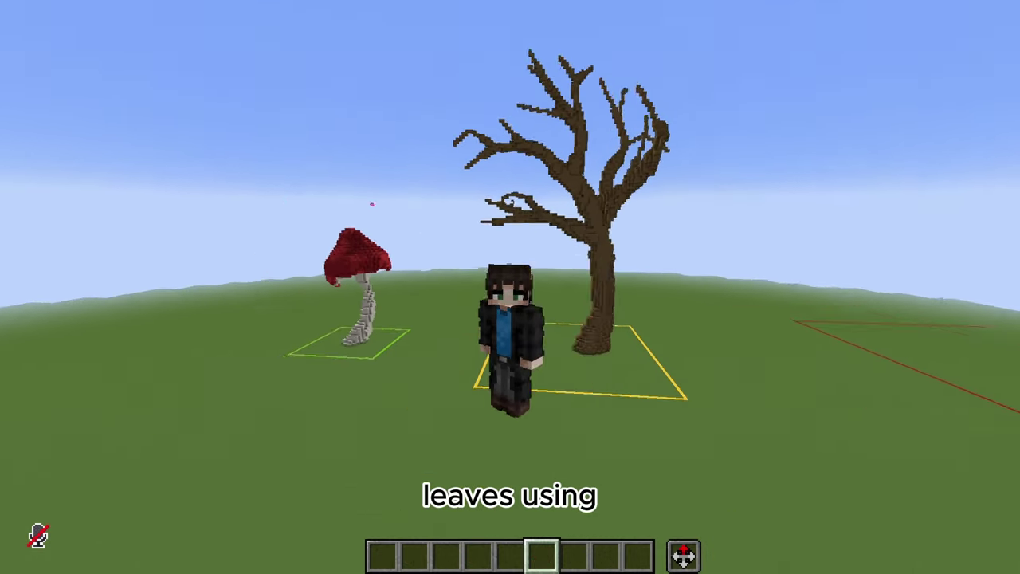
key("F5")
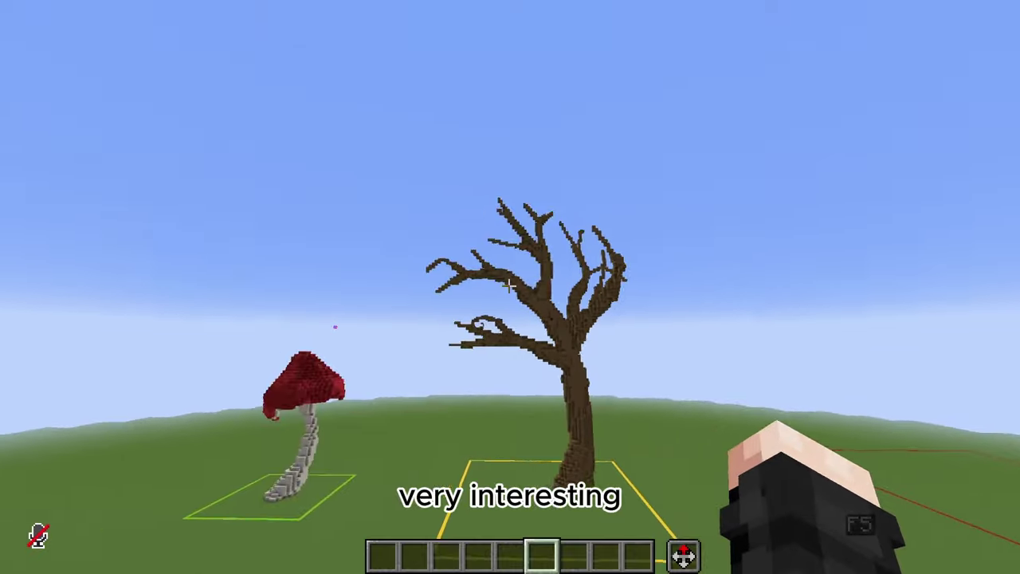
key("s")
key("d")
key("w")
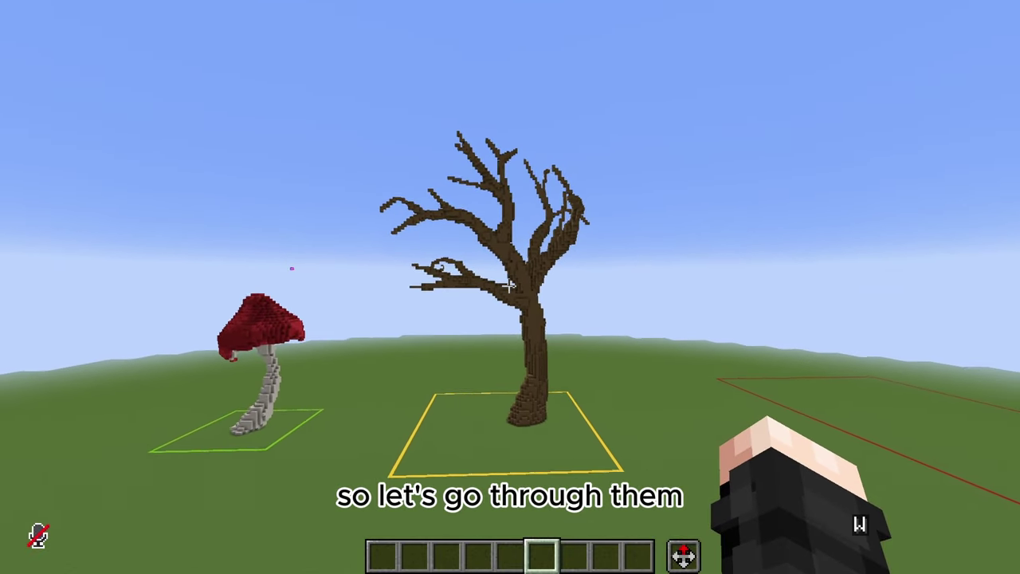
Switch to the Axiom editor, choose the Shape tool with green wool and set the tool mask to air blocks only
key("Caps_Lock")
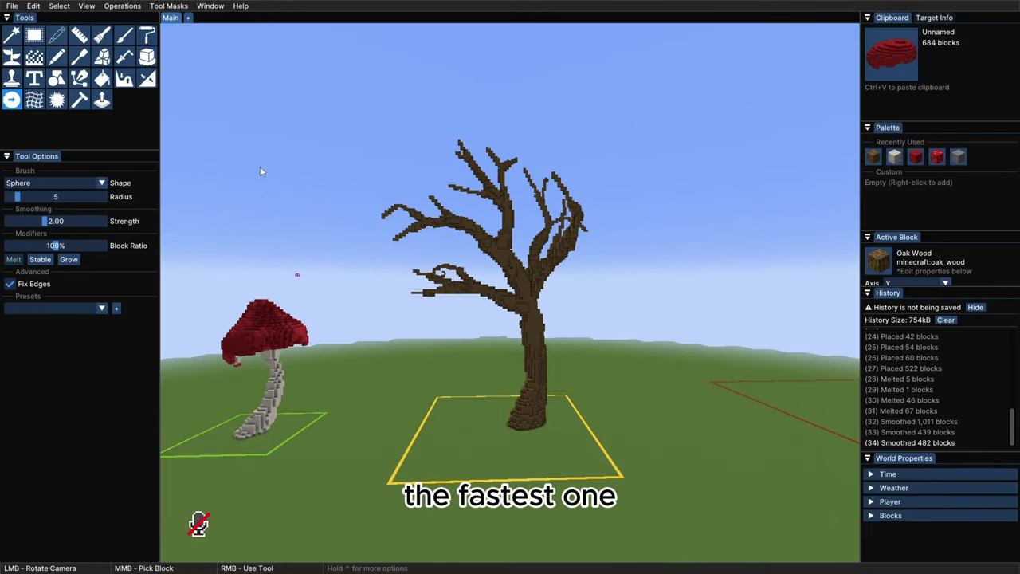
left_click(56, 79)
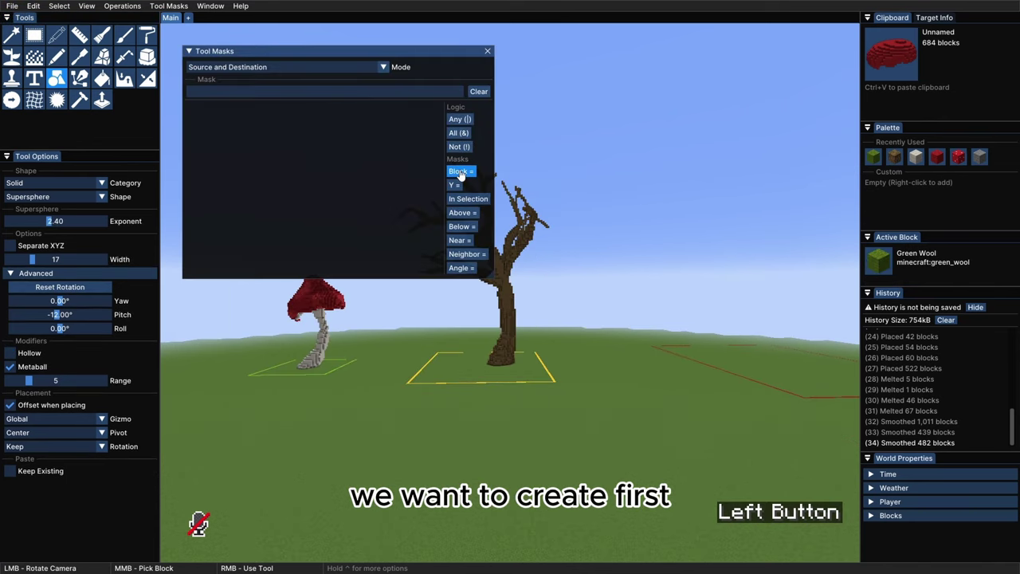
left_click(236, 120)
left_click(421, 237)
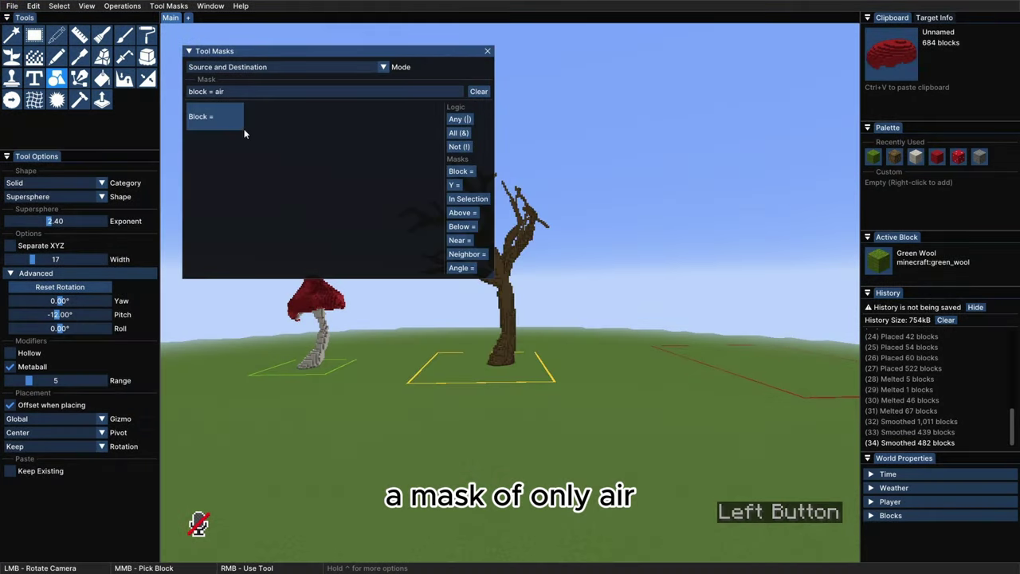
left_click(186, 51)
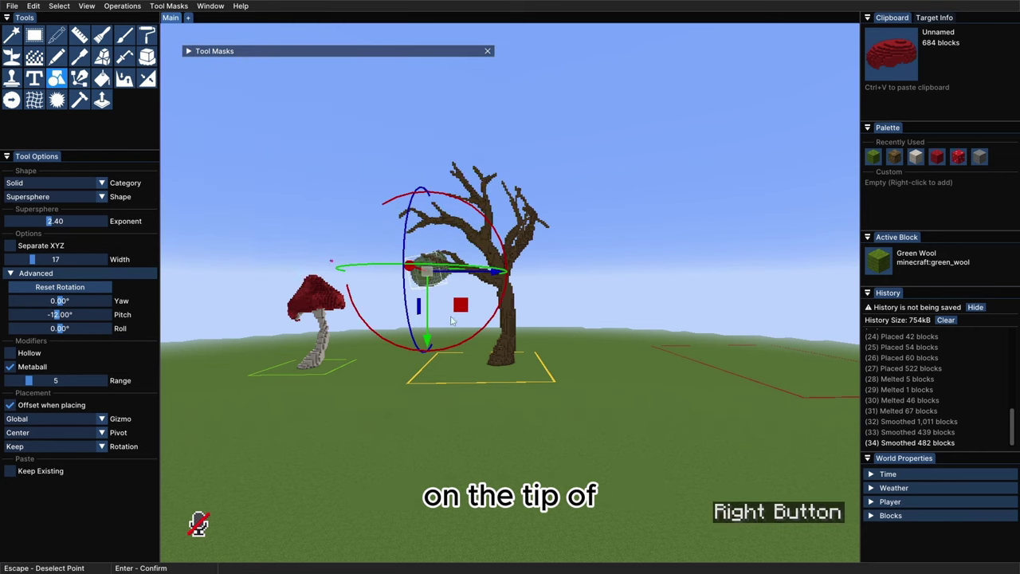
Place overlapping, rotated green wool superspheres with separate X, Y and Z widths around the tips of the two lowest branches
left_click_drag(461, 309, 278, 339, "ctrl")
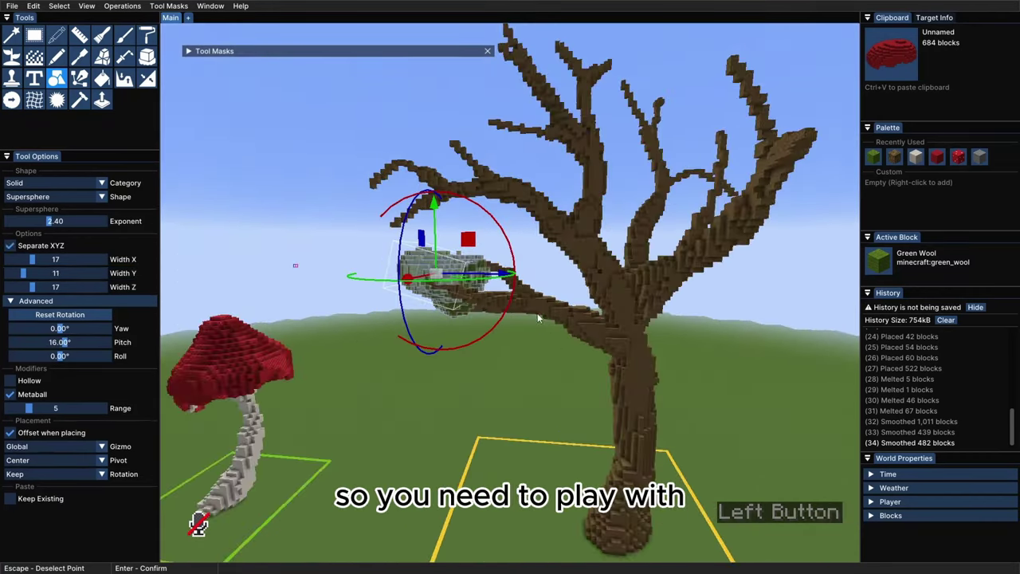
left_click_drag(525, 303, 399, 323, "ctrl")
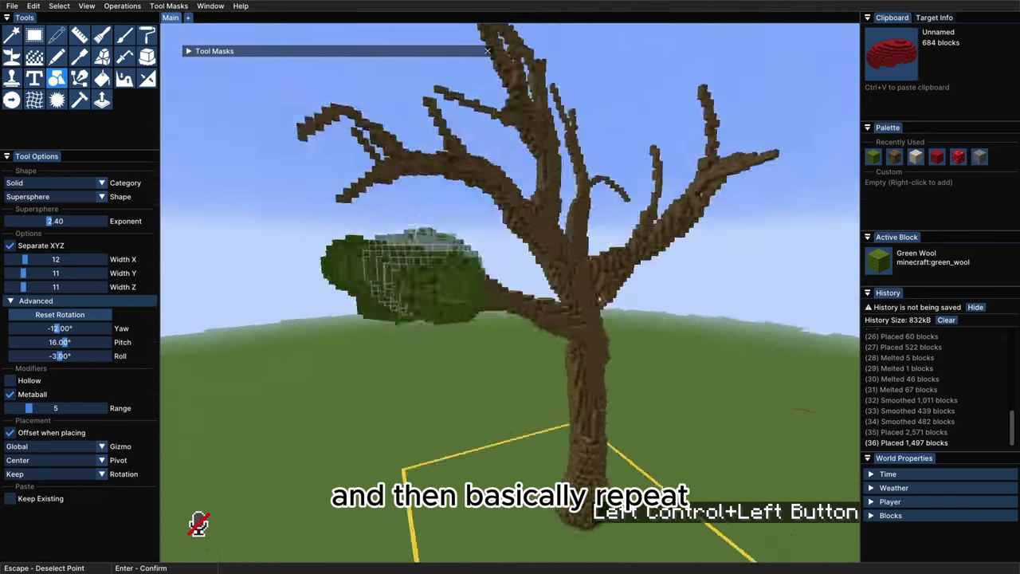
left_click_drag(479, 286, 471, 282, "ctrl")
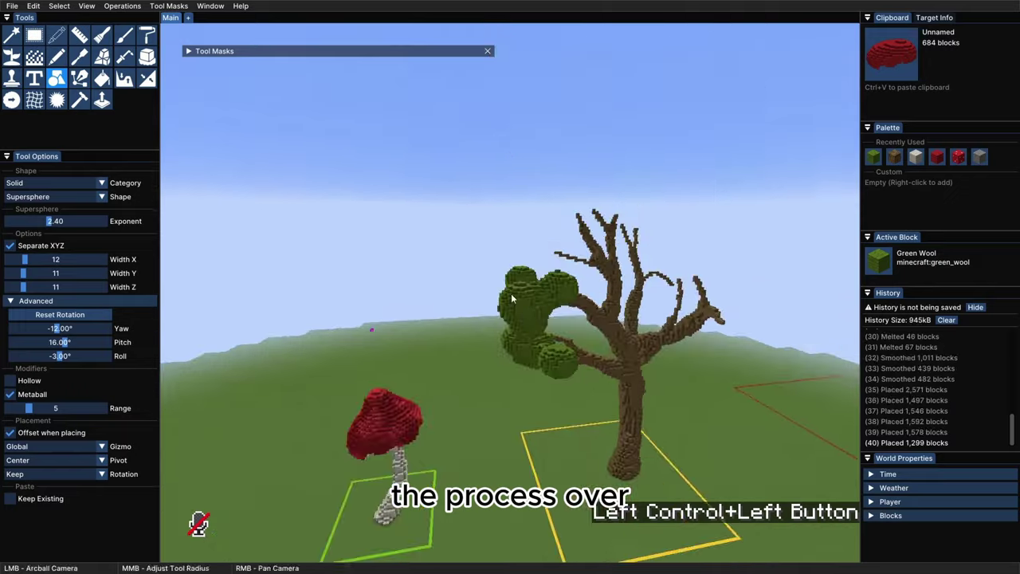
key("shift+d")
key("shift+d")
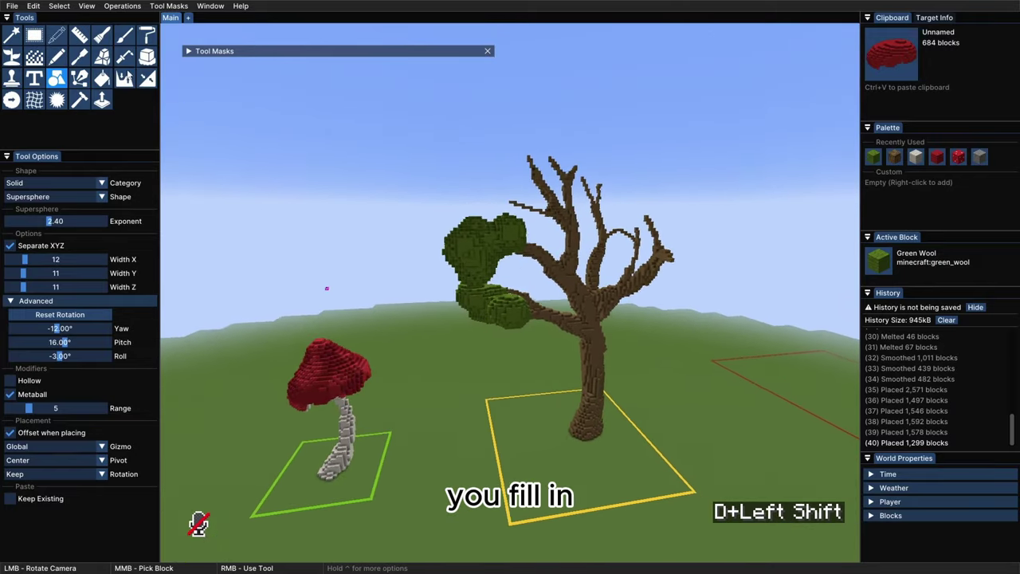
Set up the Noise Painter with azalea leaves and air as its only two blocks, removing the third
left_click(137, 36)
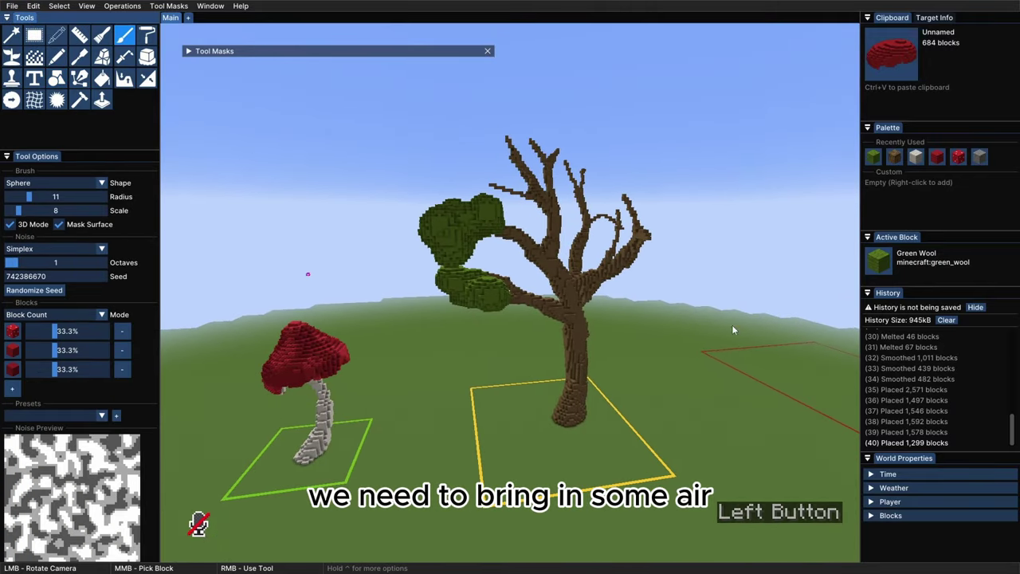
left_click(19, 335)
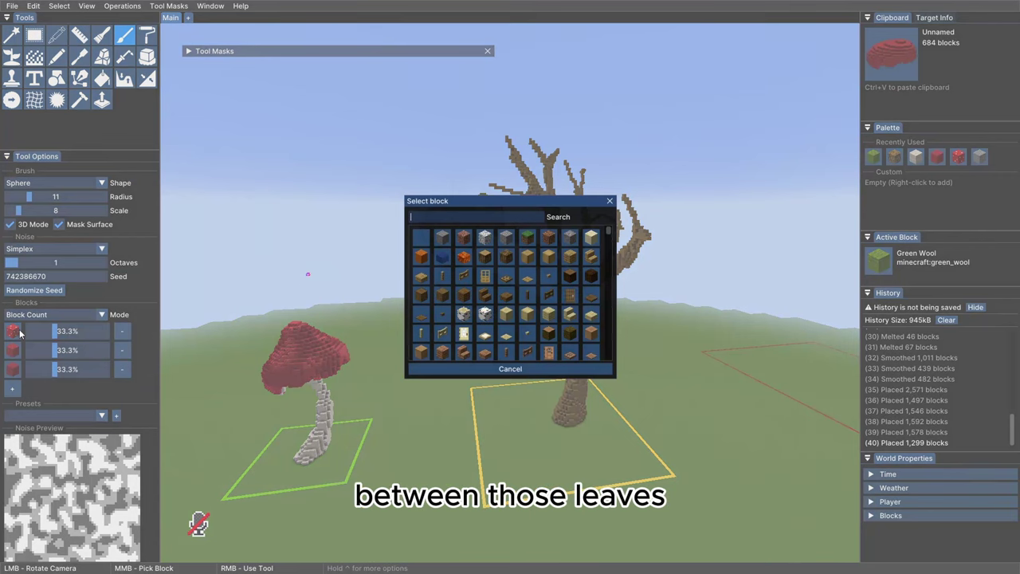
type("aza")
left_click(439, 243)
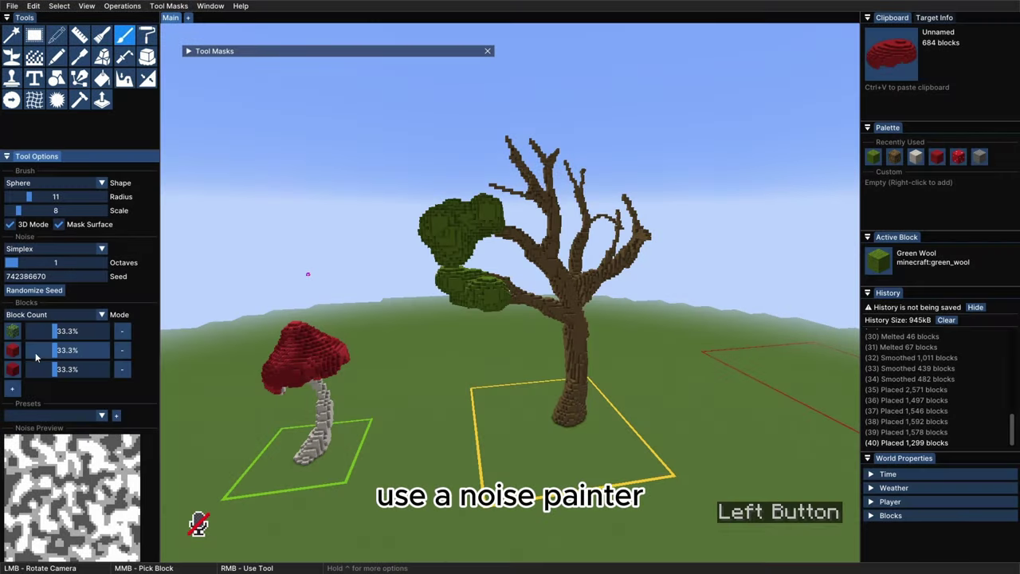
left_click(13, 350)
left_click(419, 236)
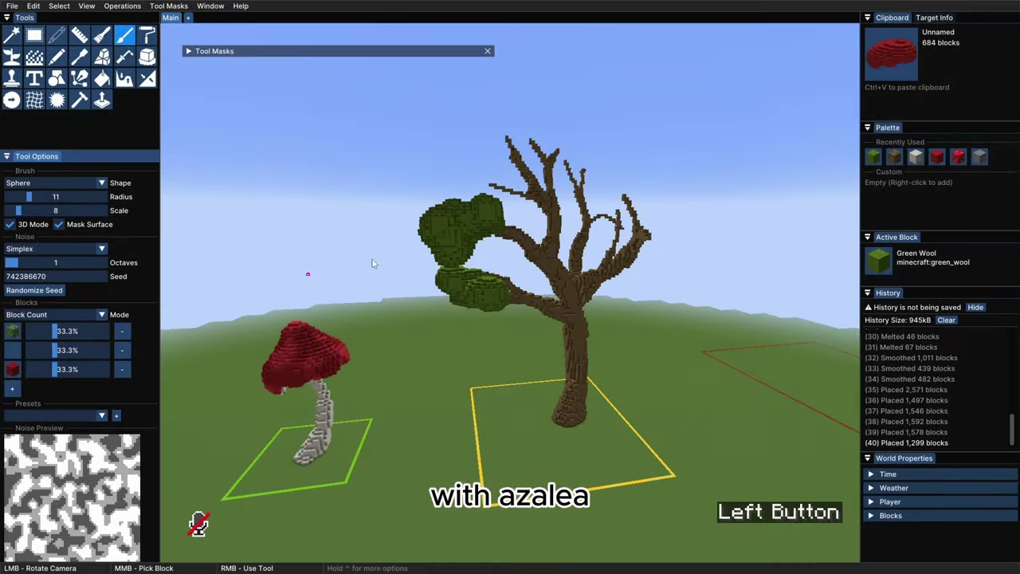
left_click(121, 369)
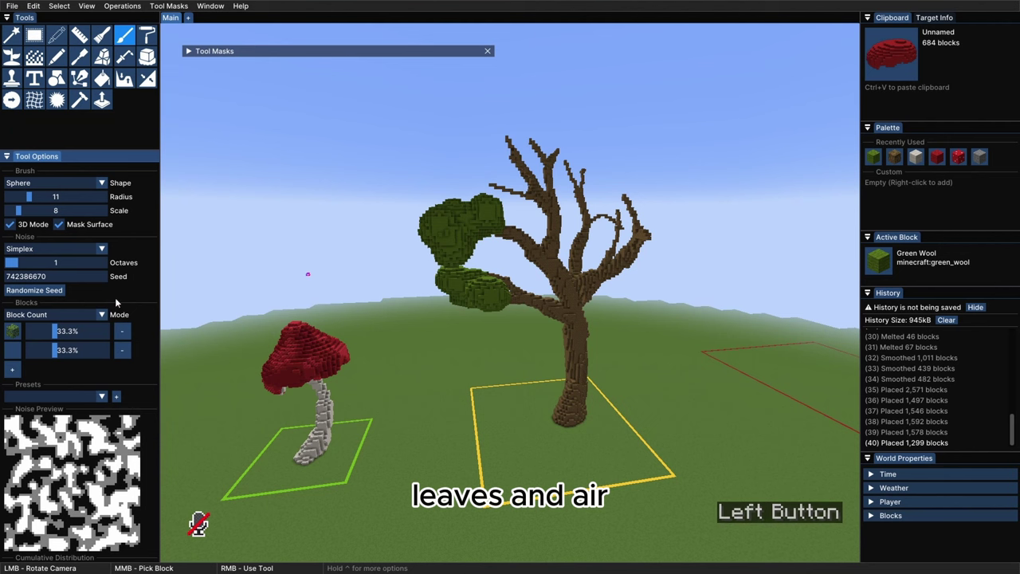
Change the painter's noise type to Splatter and set the block shares to 30% azalea leaves and 70% air
left_click(40, 250)
left_click(35, 316)
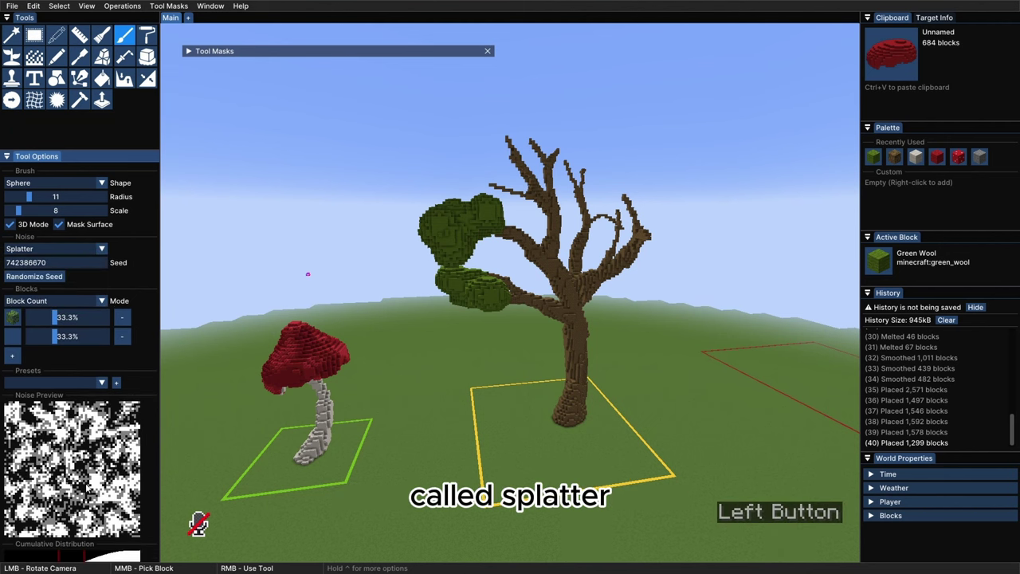
key("d")
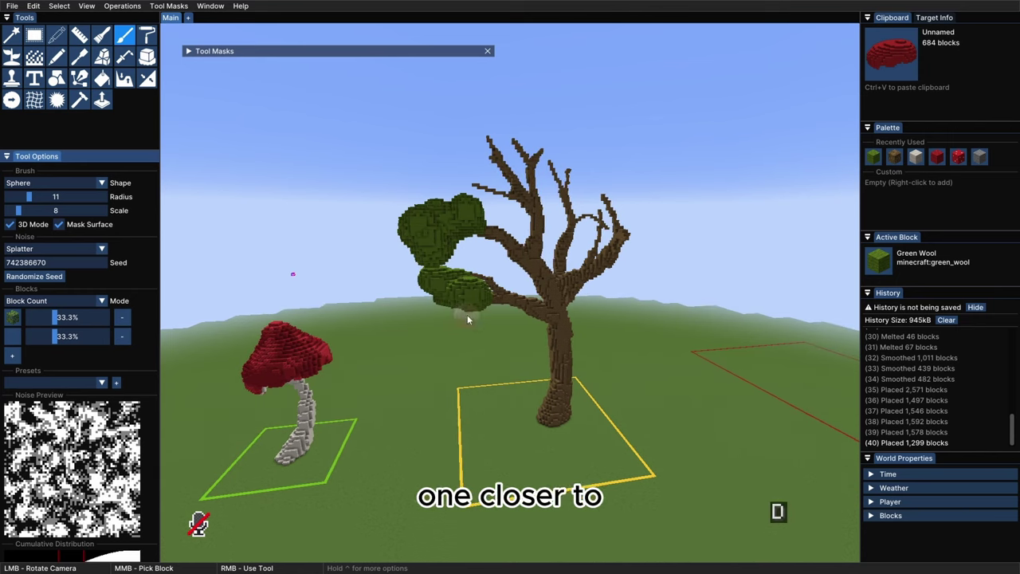
left_click_drag(60, 321, 52, 323)
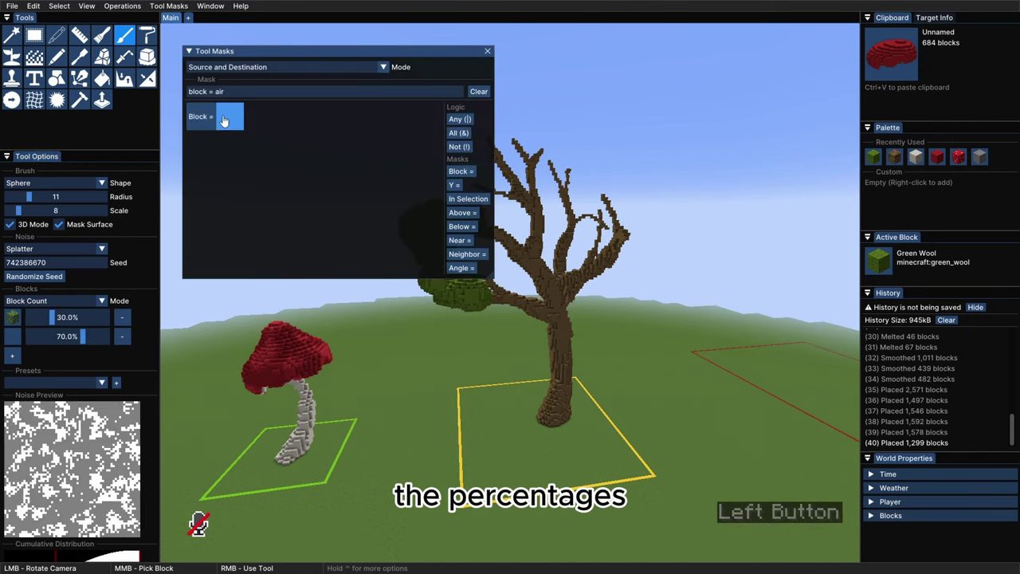
Set the tool mask to green wool and try the splatter noise on the leaf shapes at a scale of 8
left_click(214, 116)
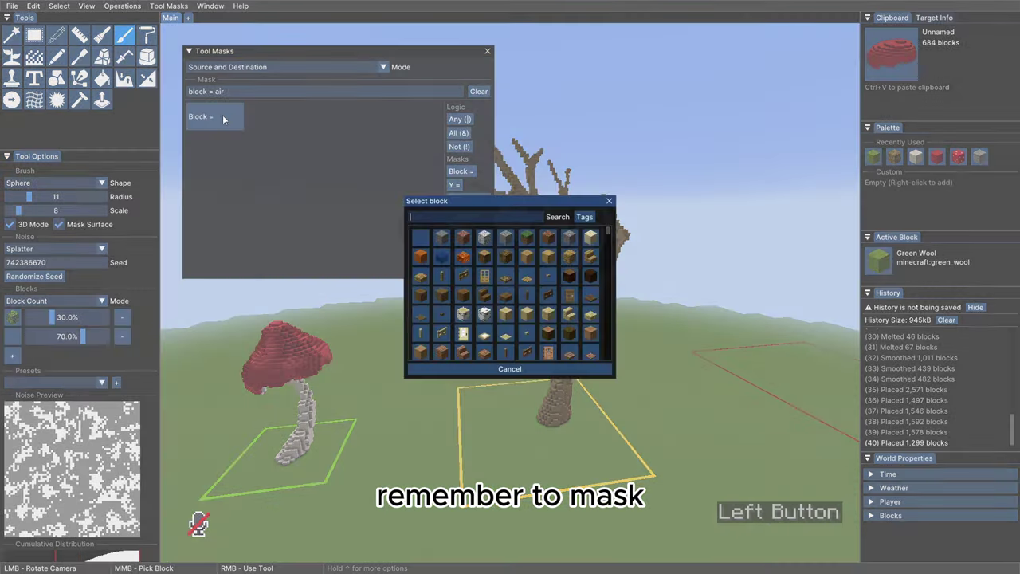
type("gree")
left_click(439, 244)
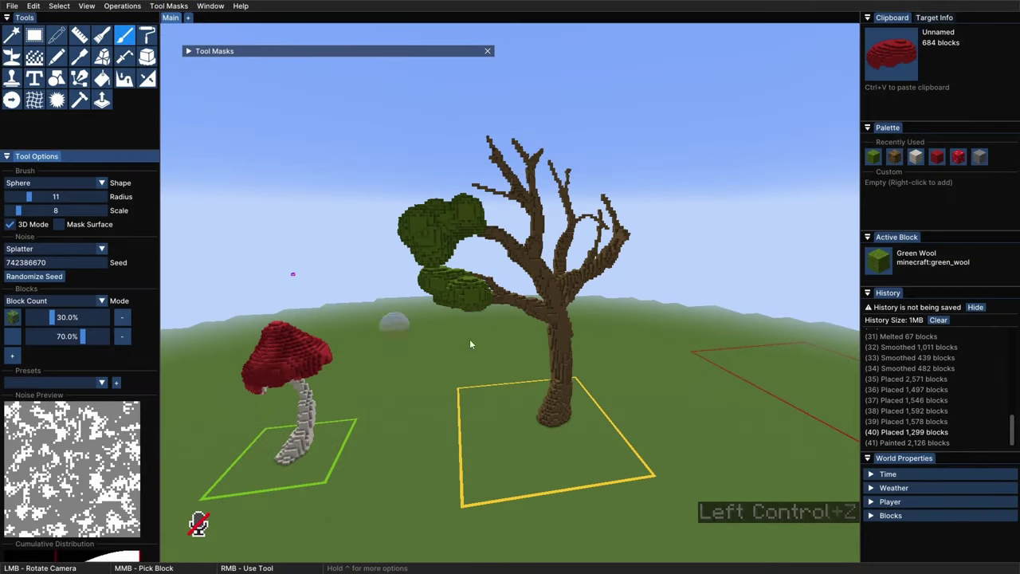
mouse_move(447, 293)
right_mouse_down()
mouse_move(411, 250)
mouse_move(475, 196)
right_mouse_up()
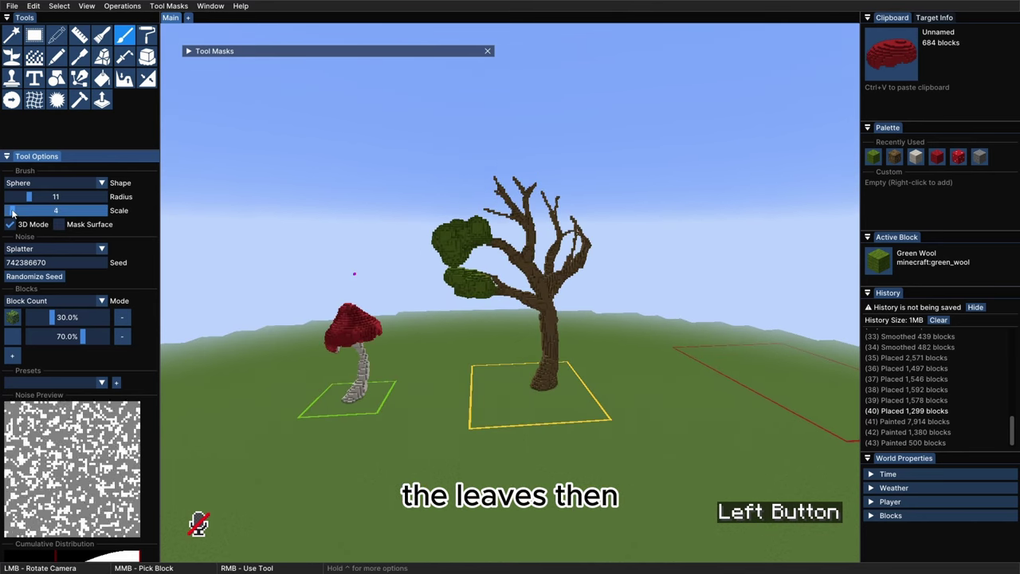
Reduce the noise scale to 3 and paint the green wool leaf shapes from both sides with the splatter mix
left_click_drag(16, 210, 11, 212)
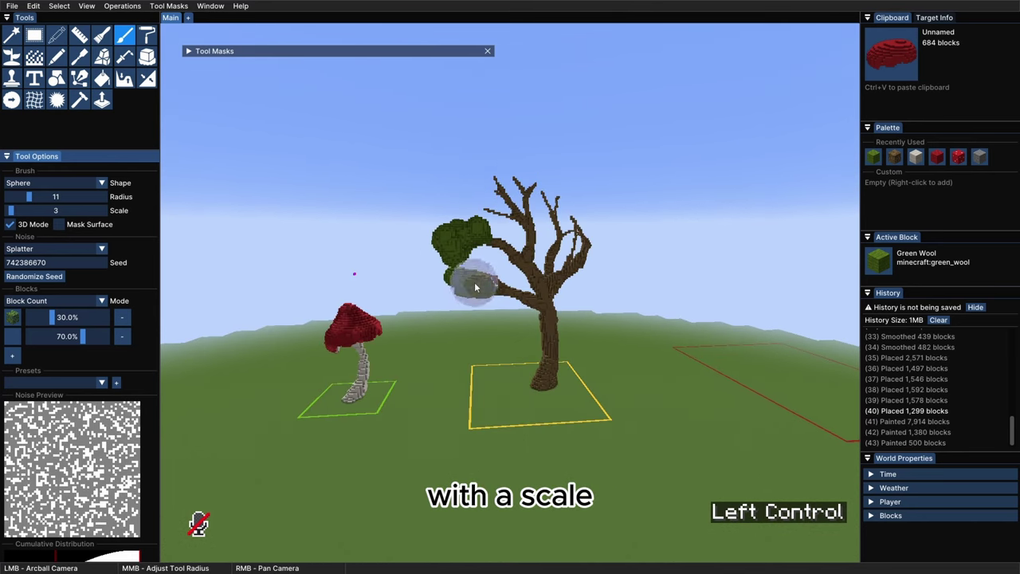
right_click_drag(475, 286, 456, 287)
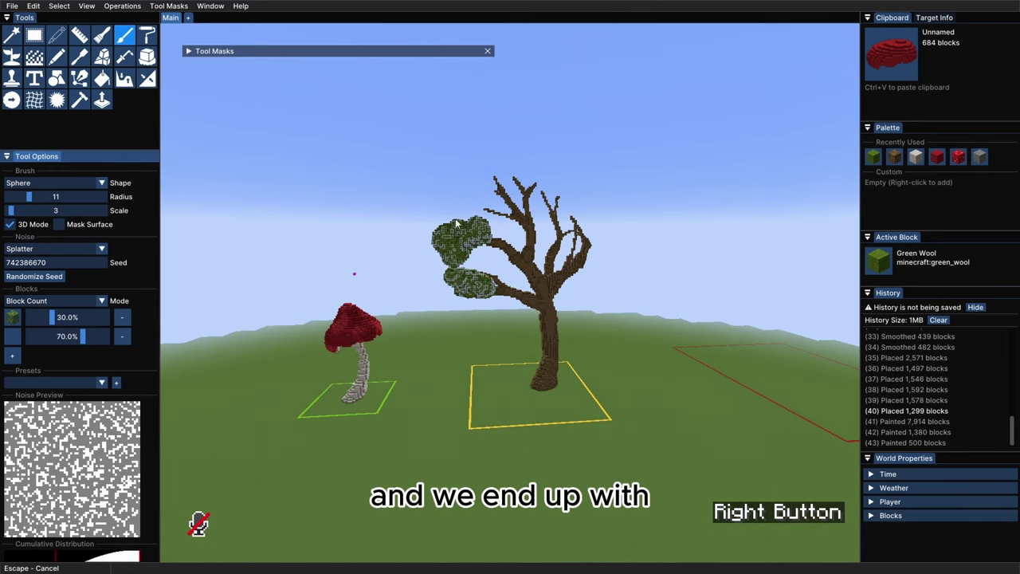
left_click_drag(498, 285, 335, 288, "ctrl")
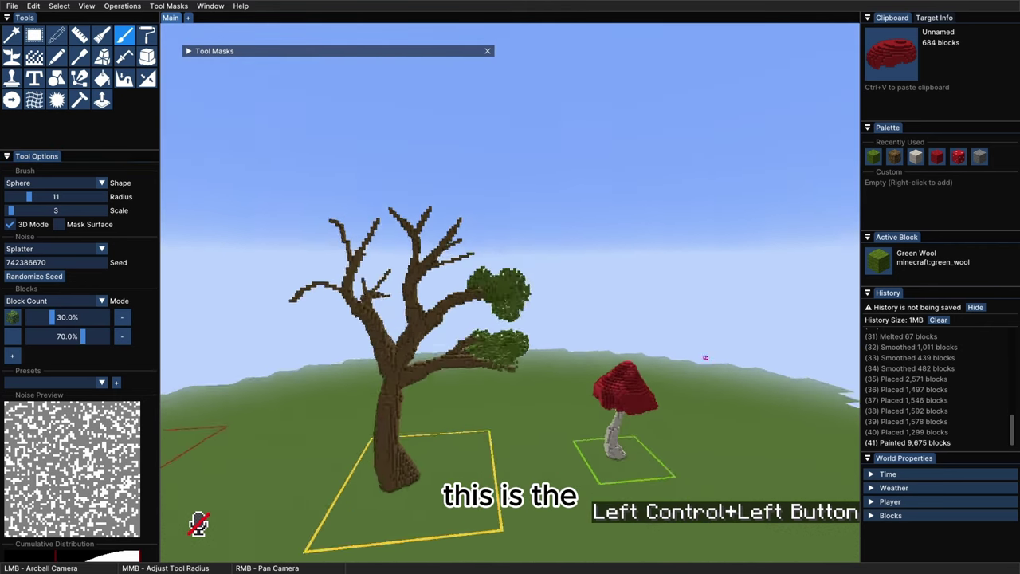
right_click(502, 295)
left_click_drag(502, 295, 550, 283, "ctrl")
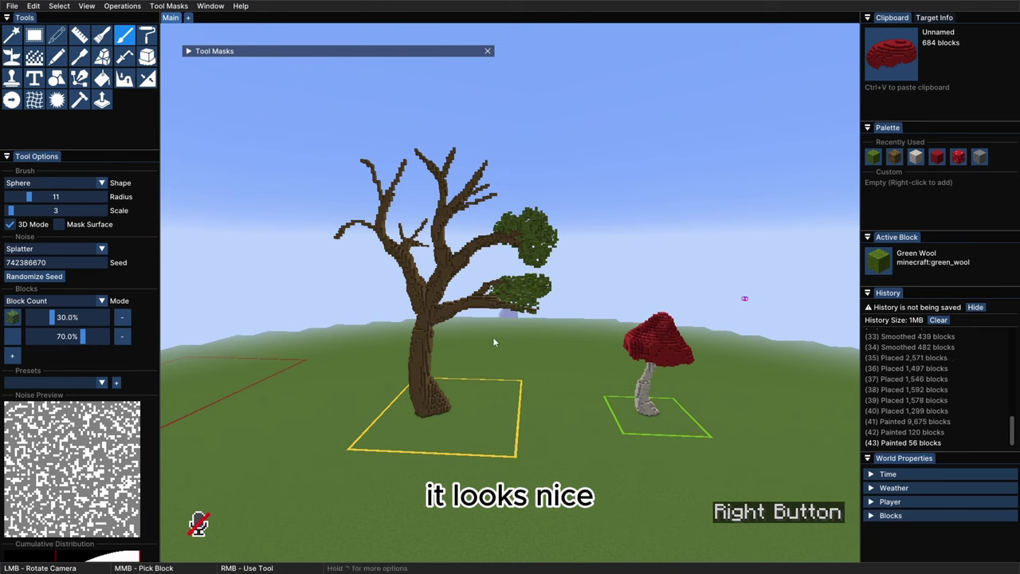
left_click_drag(494, 343, 295, 345, "ctrl")
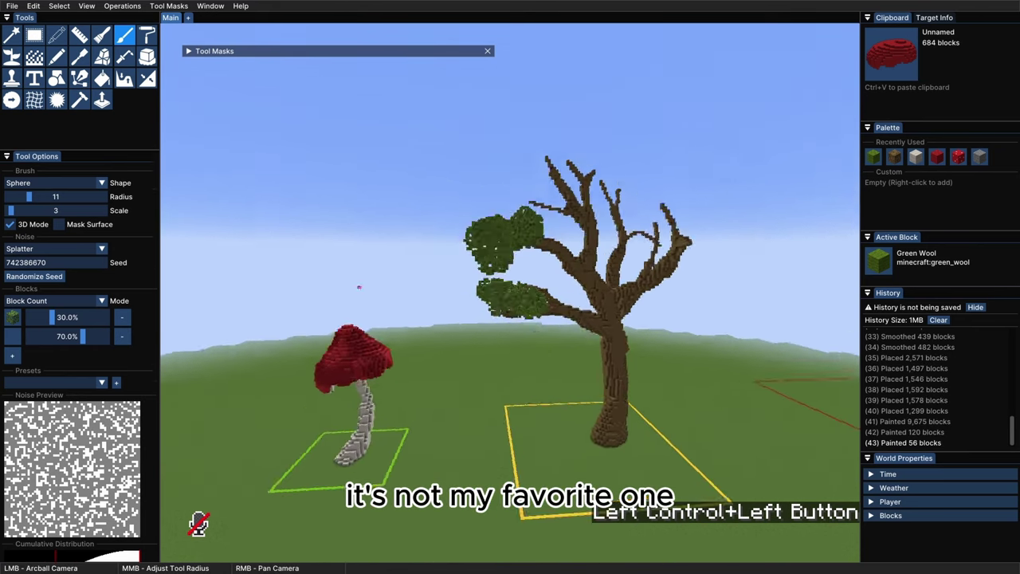
Place three separate, hollow, rotated green wool superspheres of varied widths in mid-air in front of the tree
scroll(510, 286, "down", 3, "ctrl")
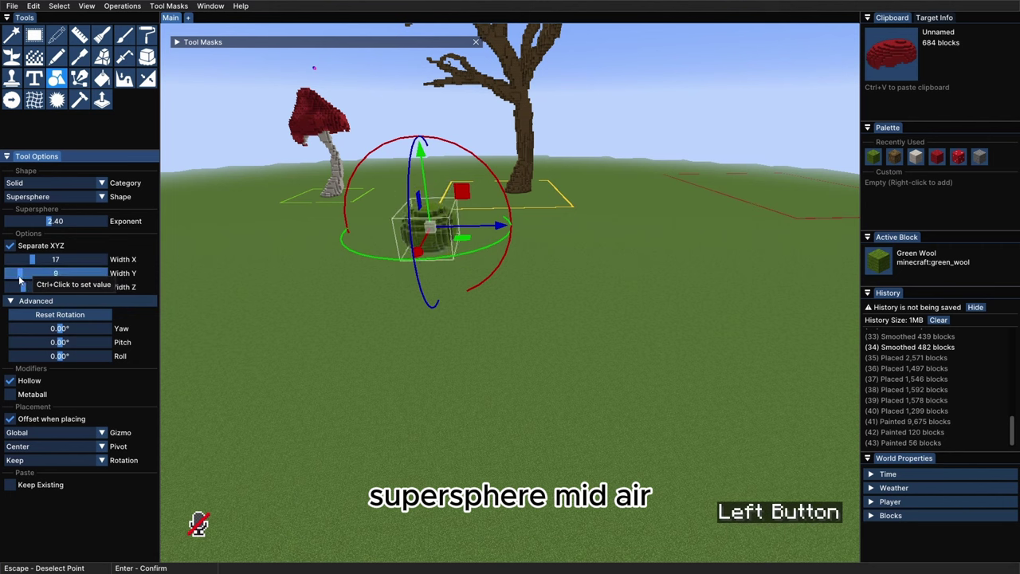
left_click_drag(36, 265, 35, 293)
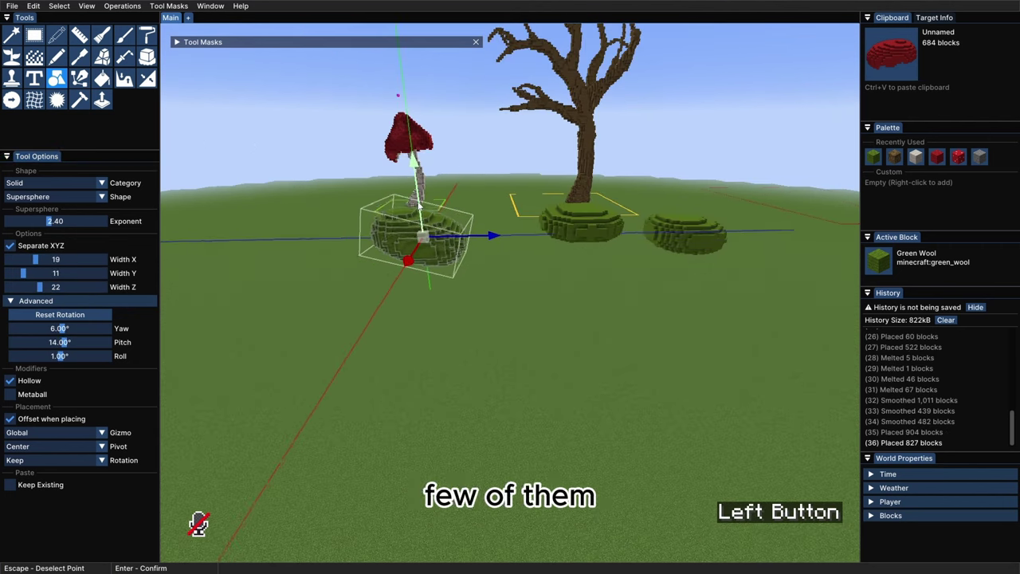
left_click_drag(39, 287, 32, 293)
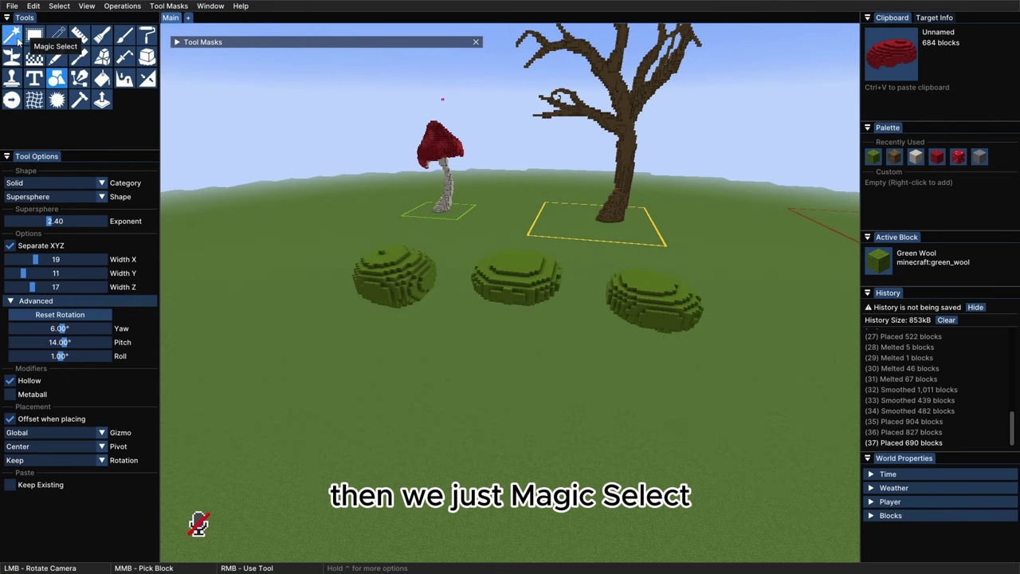
Select the upper cap of the green supersphere nearest the mushroom with Magic Select and copy it
left_click(12, 35)
left_click_drag(478, 335, 500, 293)
right_click(519, 296)
right_click(489, 300)
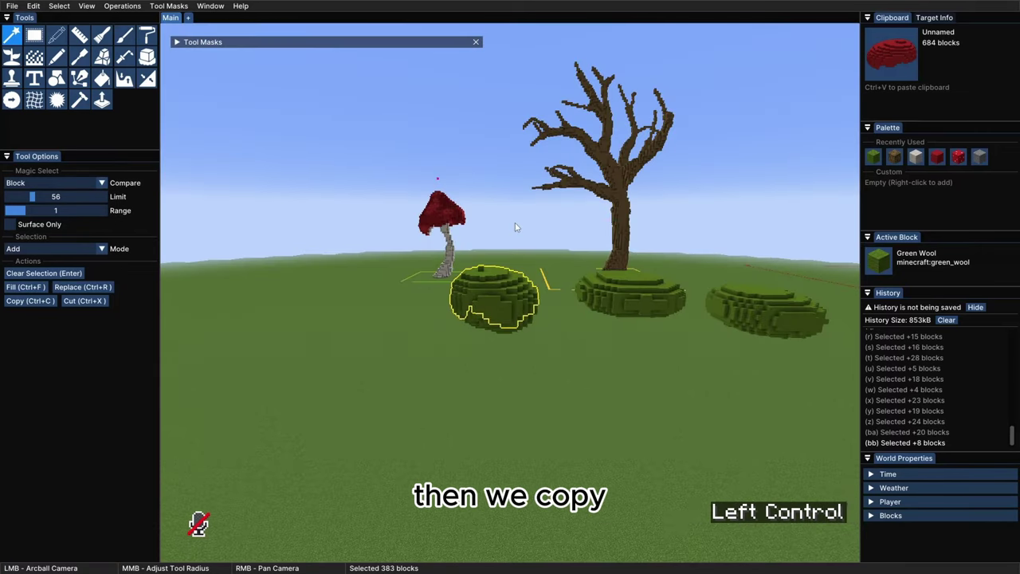
key("ctrl+c")
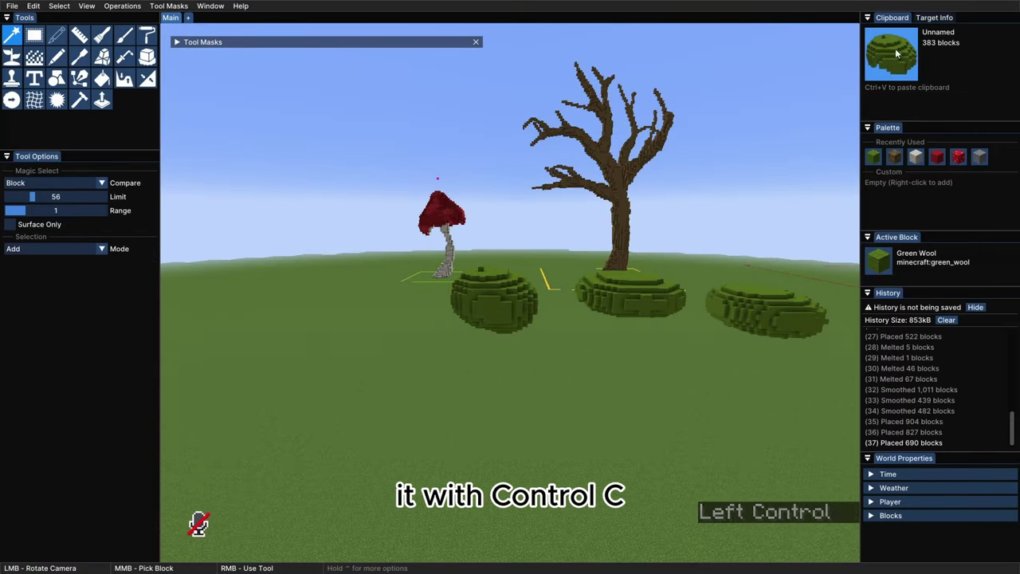
Paste the copied green wool cap onto two of the tree's uppermost branch tips
key("space+w+d")
scroll(510, 291, "up", 2)
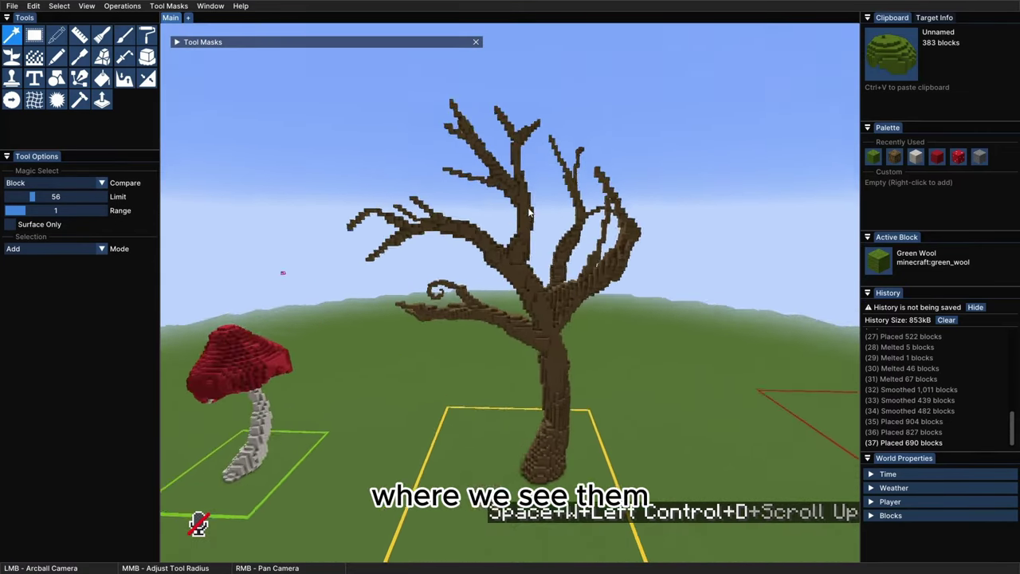
key("ctrl+v")
left_click(540, 267)
left_click(503, 243, "ctrl")
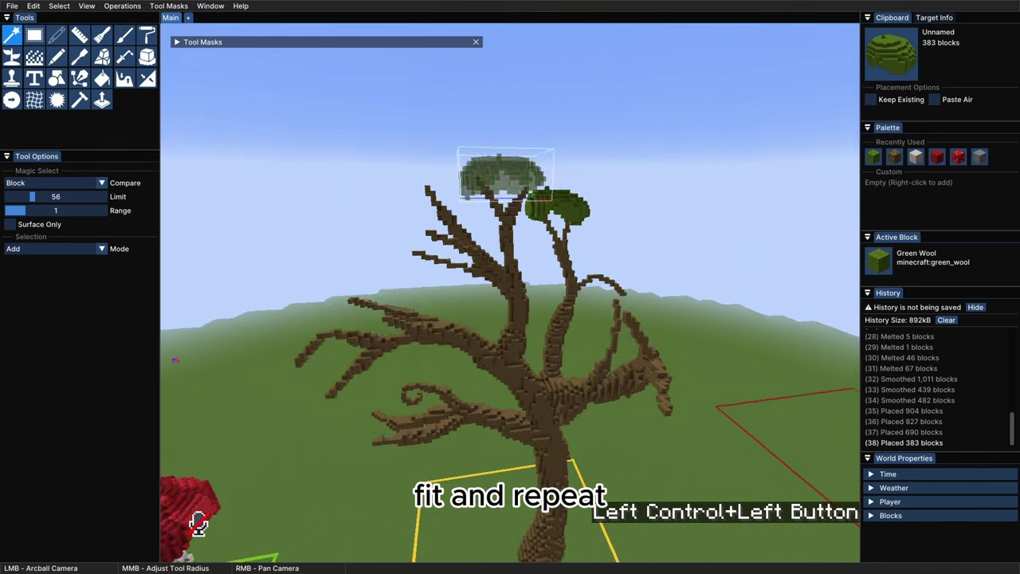
left_click_drag(503, 243, 514, 271, "ctrl")
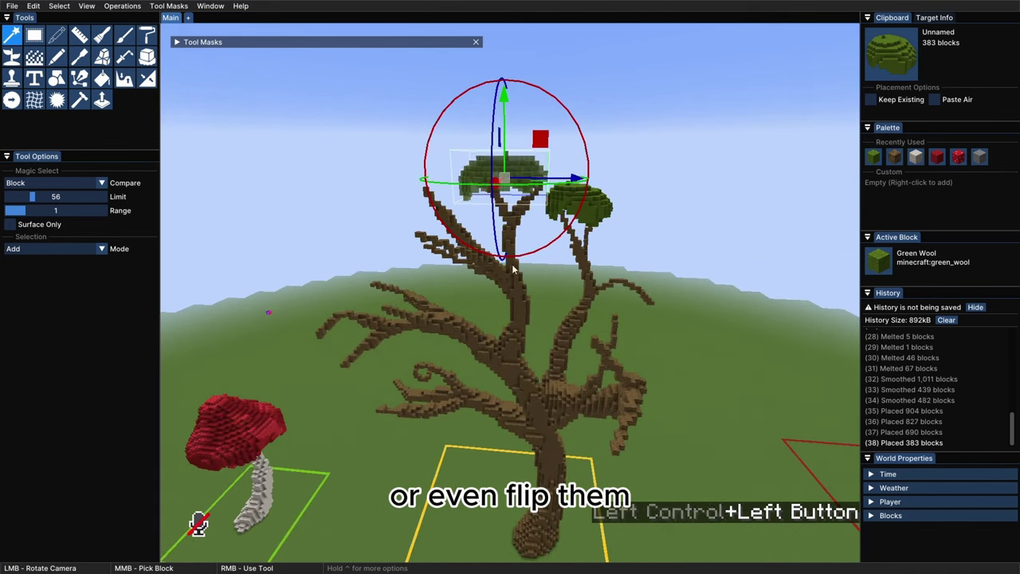
left_click(507, 159, "ctrl")
left_click_drag(507, 160, 540, 273)
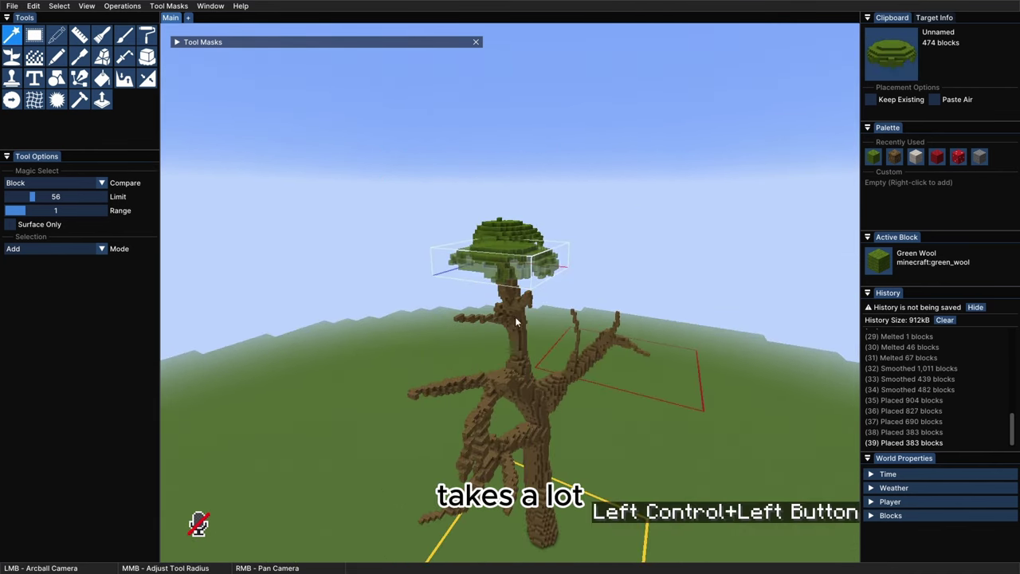
Place a copy of the wider, flatter green wool cap on the bare upper branch beside the other caps
mouse_move(515, 317)
left_mouse_down()
mouse_move(534, 312)
mouse_move(502, 323)
mouse_move(526, 323)
left_mouse_up()
key("Return")
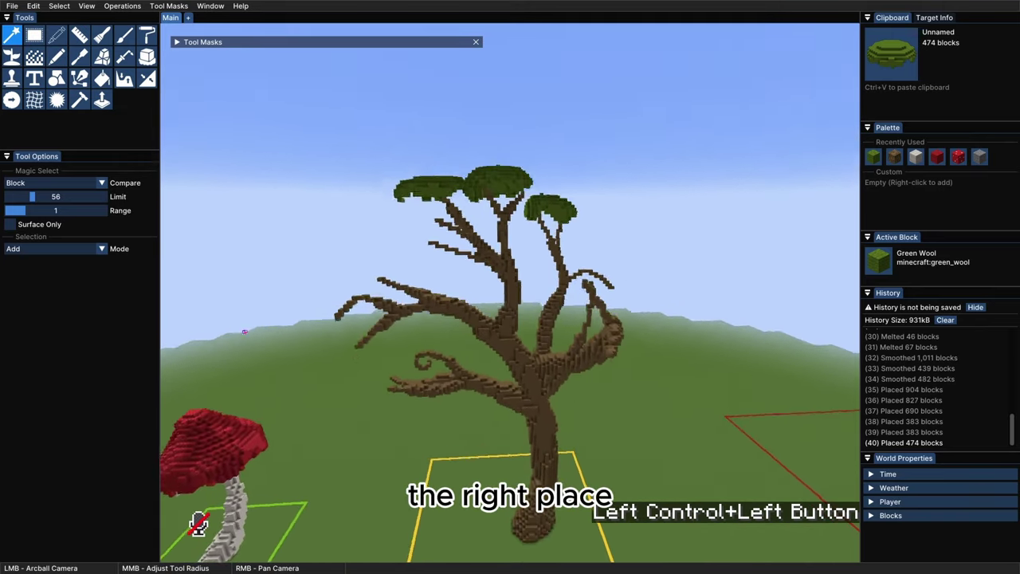
left_click_drag(244, 332, 423, 245, "ctrl")
scroll(263, 327, "down", 3, "ctrl")
scroll(423, 246, "up", 10)
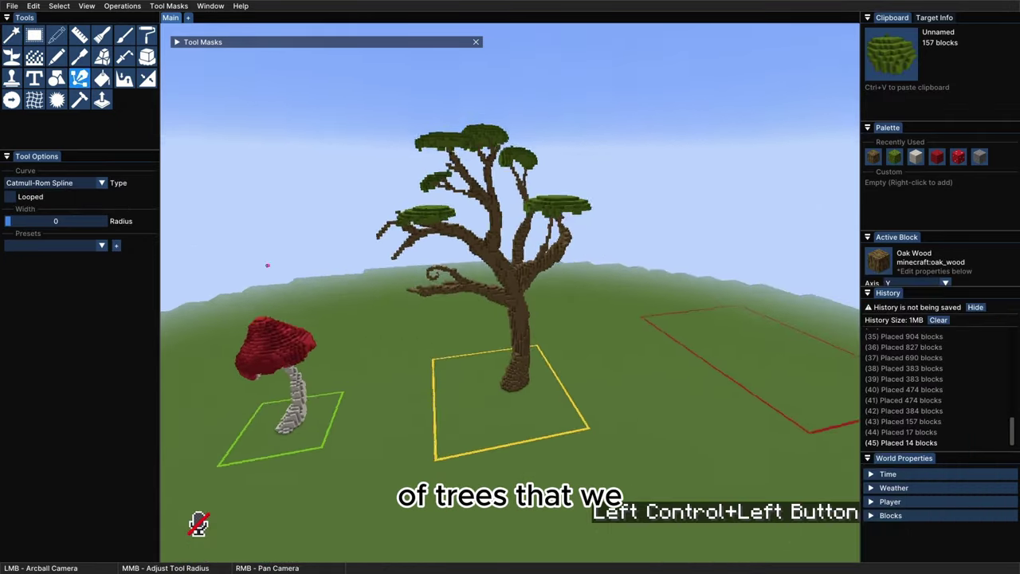
left_click_drag(486, 296, 516, 292, "ctrl")
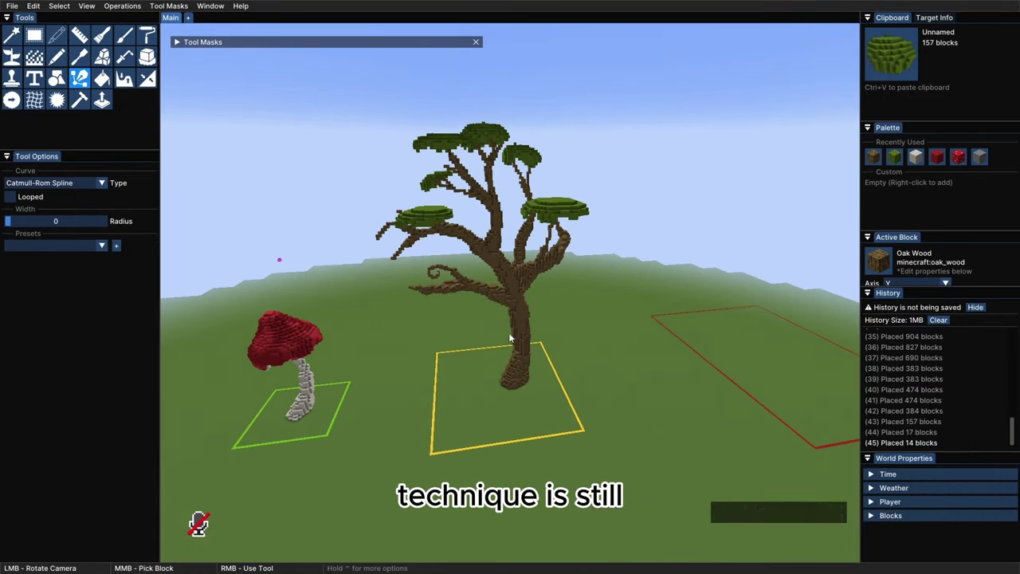
left_click_drag(511, 338, 511, 296, "ctrl")
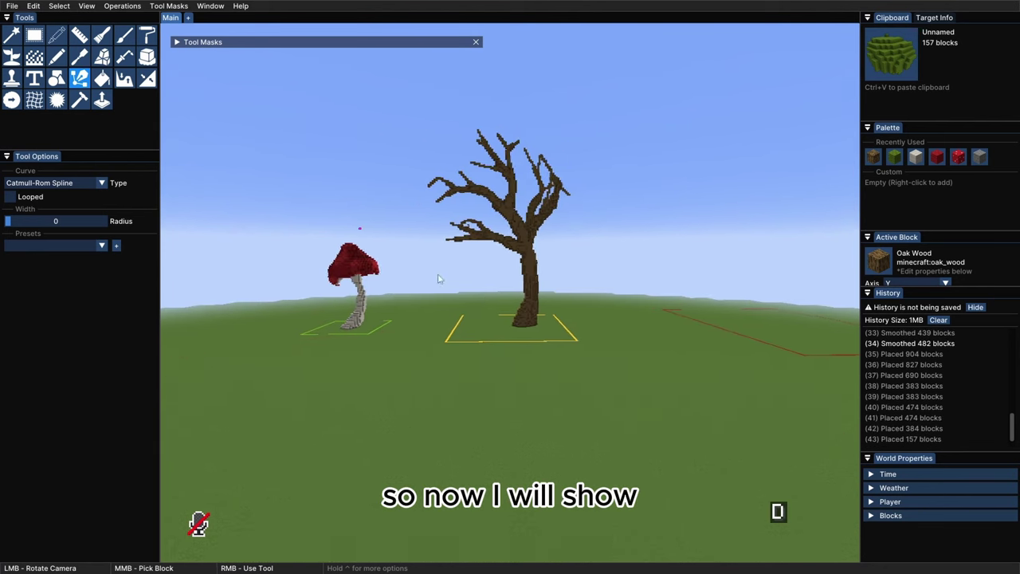
key("s")
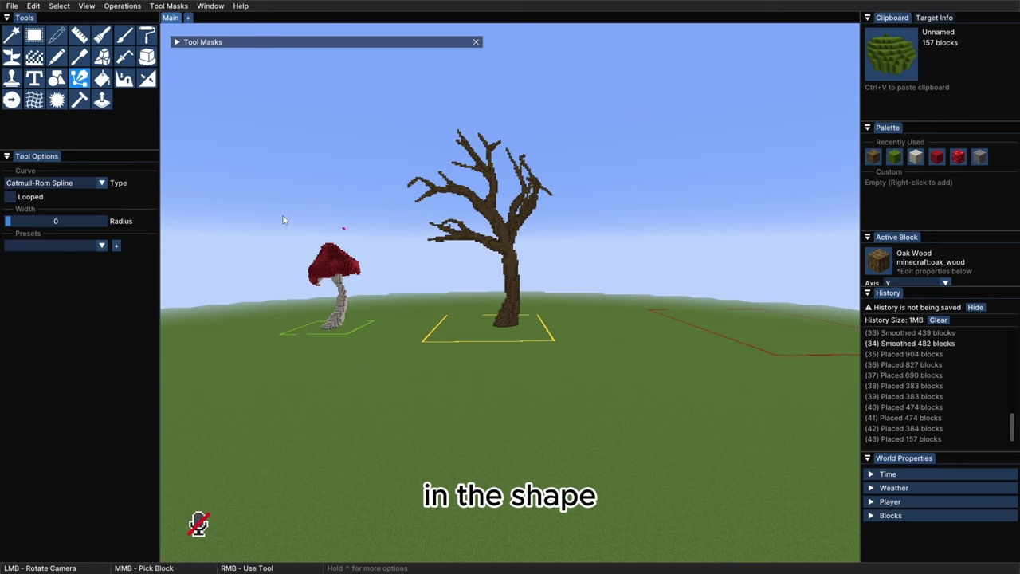
key("ctrl")
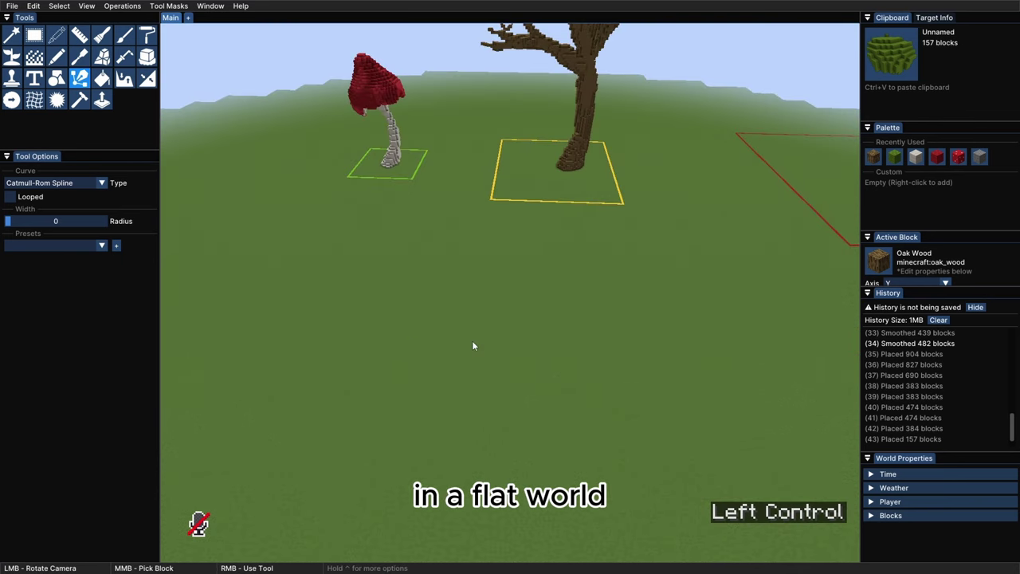
Build a rough mound of grass blocks with the Rock tool on the open ground in front of the tree
key("shift+s")
key("d")
key("a")
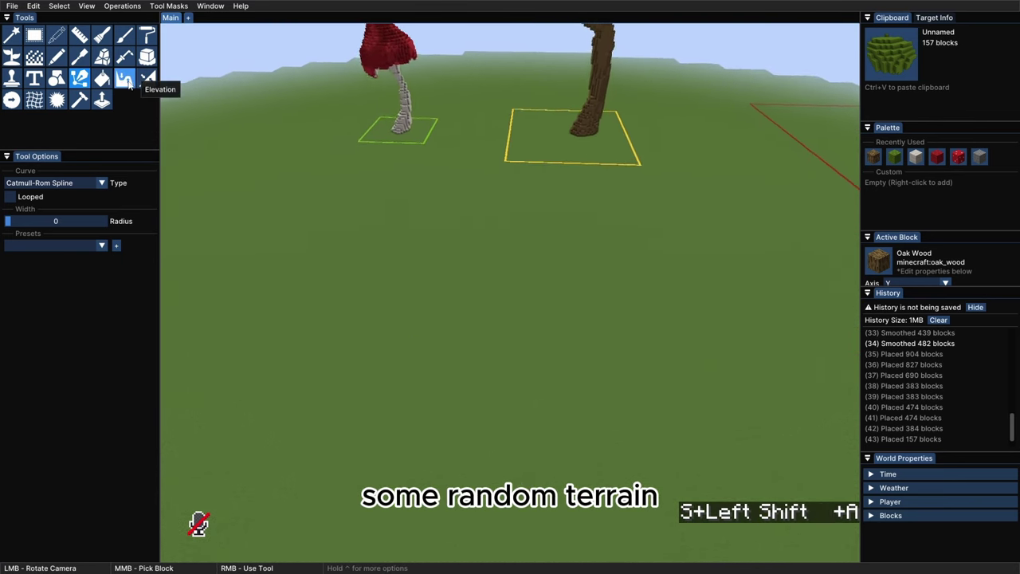
key("shift+a")
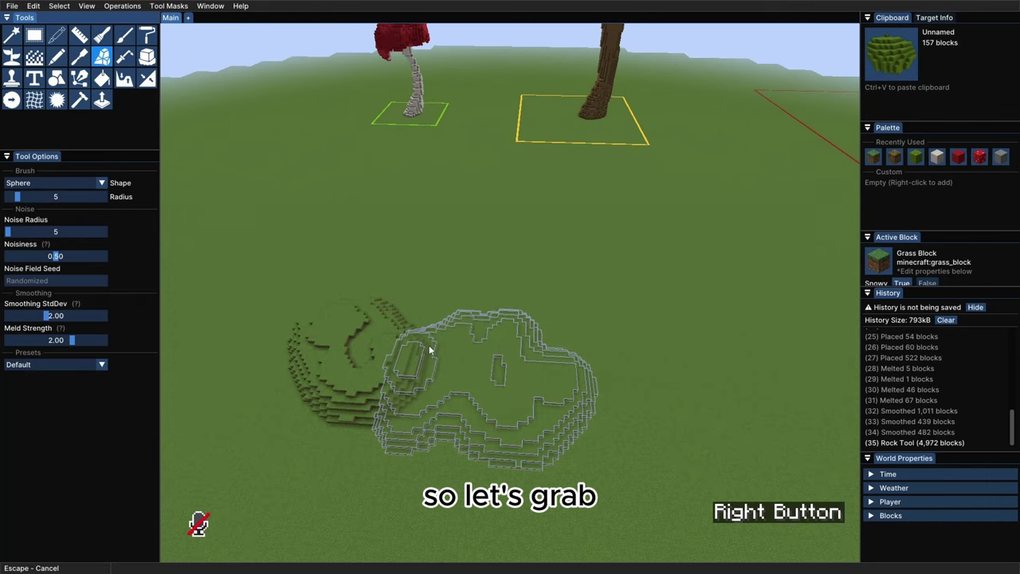
left_click_drag(510, 335, 510, 292, "ctrl")
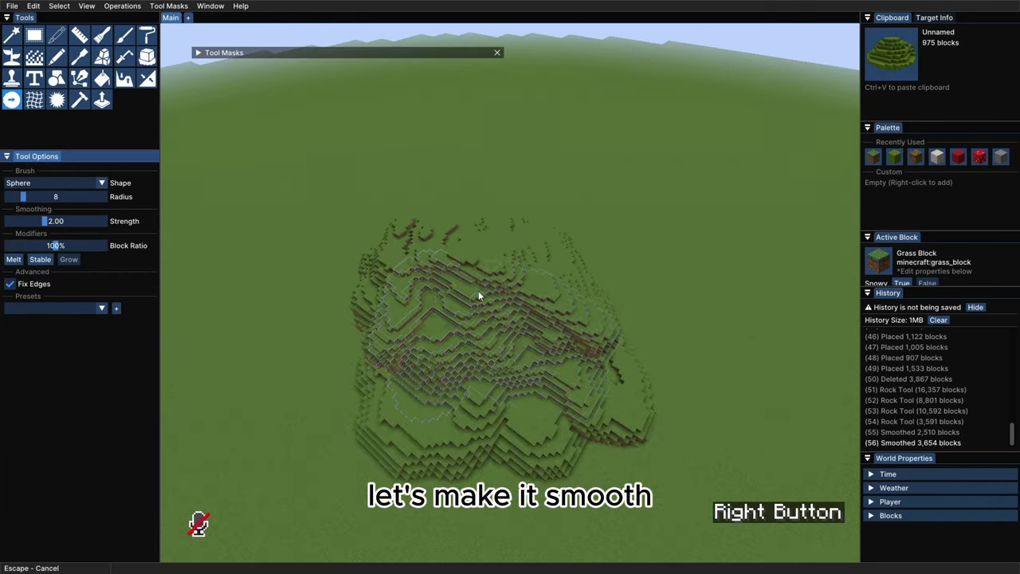
Smooth the whole grass mound with a radius 8 sphere brush at strength 2.00
mouse_move(478, 295)
right_mouse_down()
mouse_move(571, 403)
mouse_move(610, 387)
mouse_move(513, 408)
mouse_move(593, 390)
mouse_move(531, 428)
mouse_move(460, 424)
mouse_move(502, 371)
mouse_move(425, 279)
right_mouse_up()
left_click_drag(424, 279, 430, 239, "ctrl")
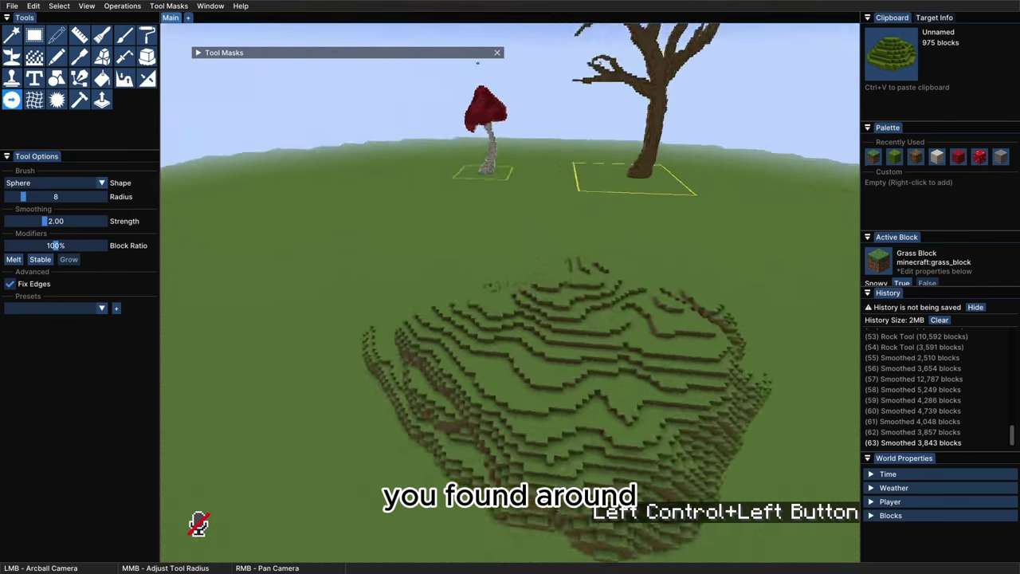
key("s")
key("d")
Place a hollow green wool supersphere, 13 by 14 by 12, on the mound's top with the Metaball modifier at range 4
left_click(62, 84)
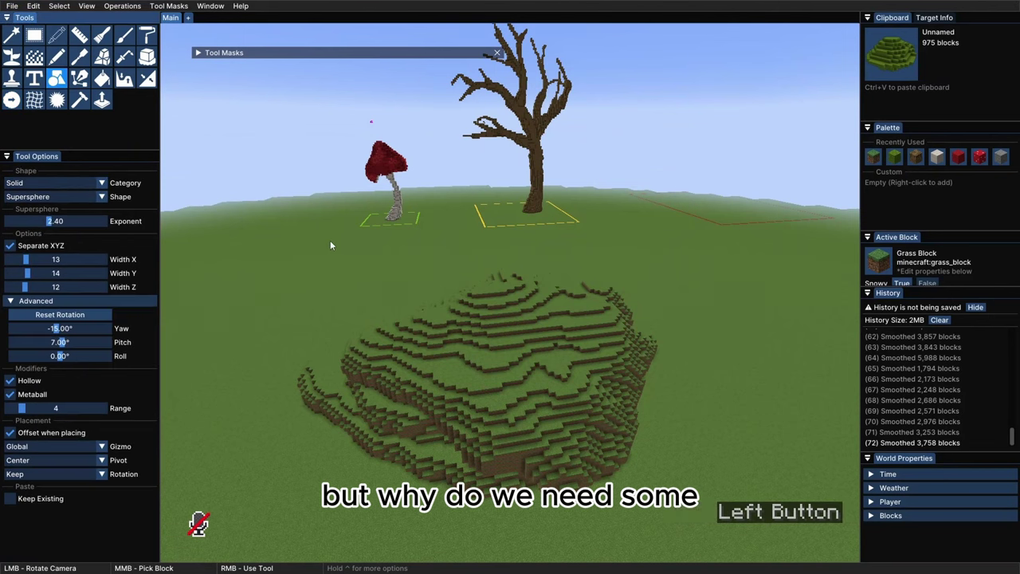
left_click(103, 205)
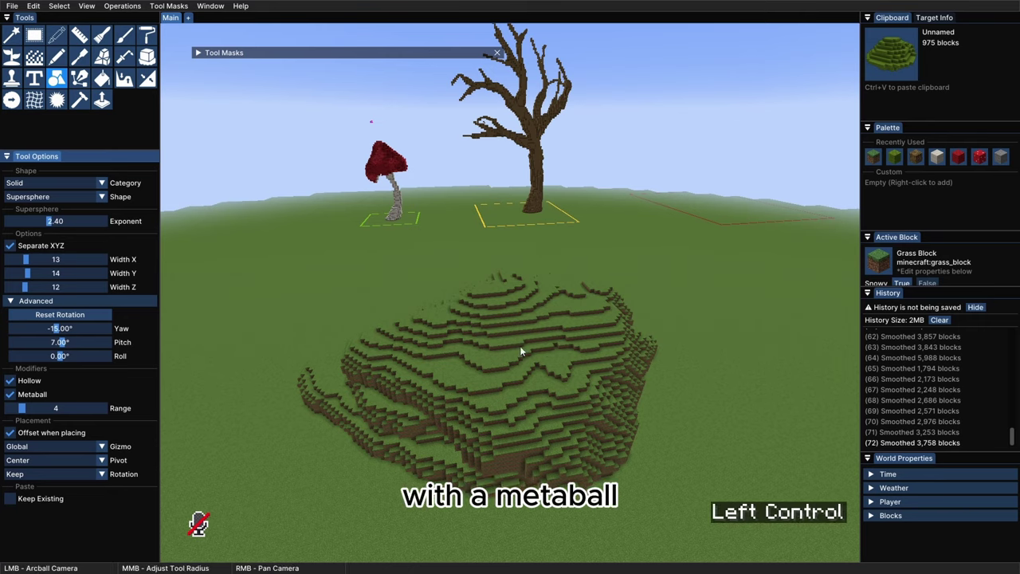
left_click_drag(526, 347, 151, 328, "ctrl")
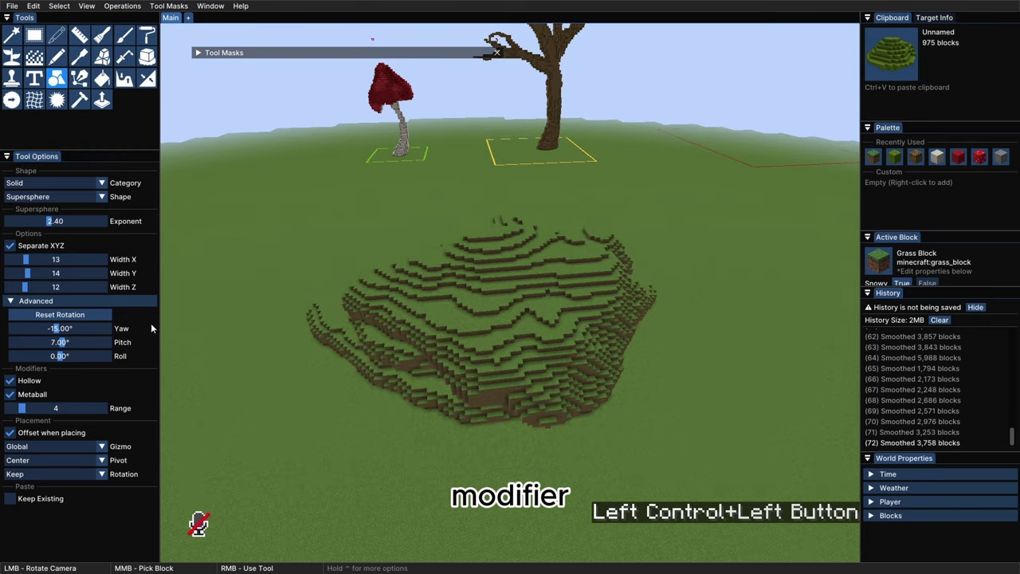
left_click(10, 395)
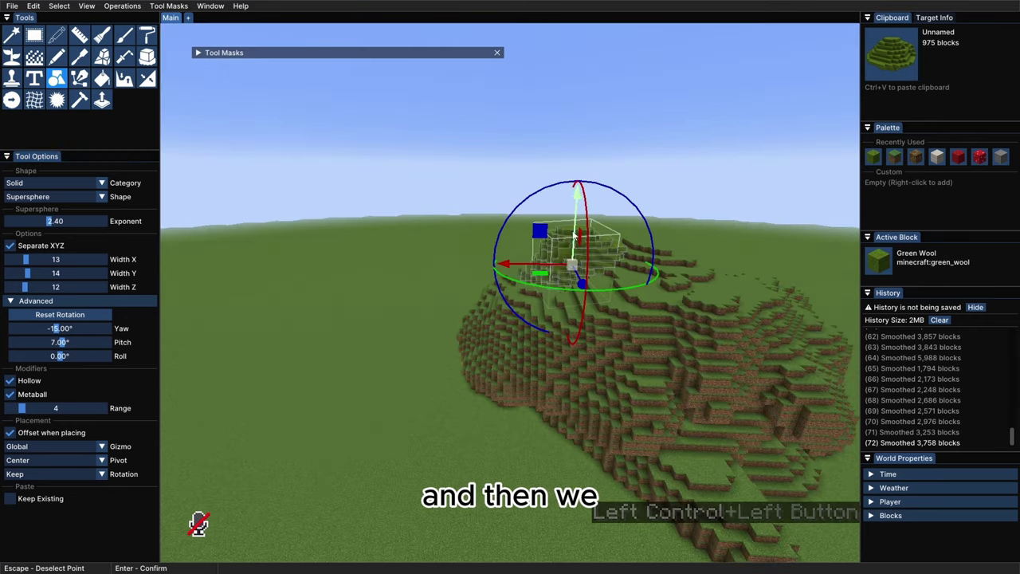
left_click(575, 253)
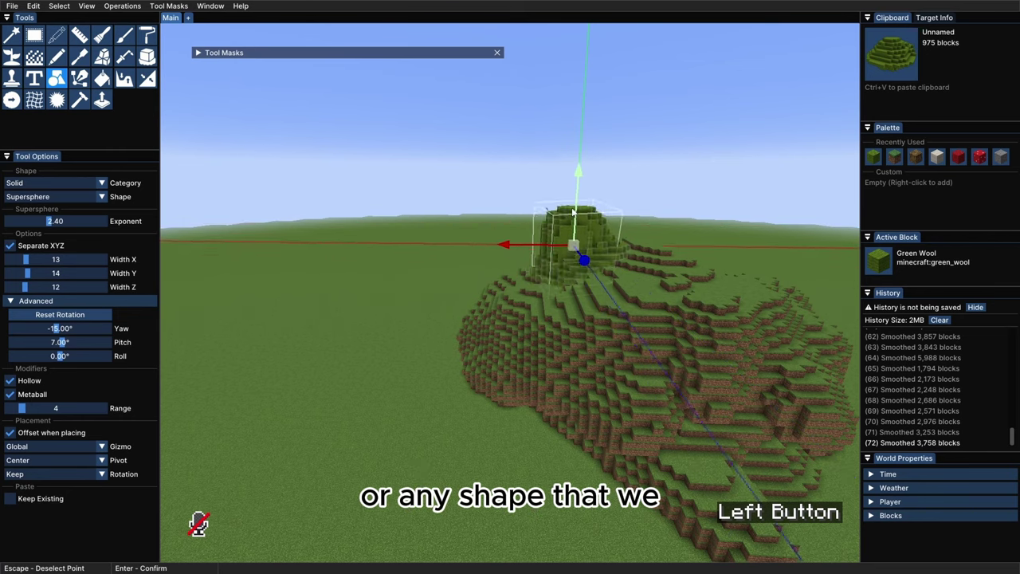
left_click(572, 249)
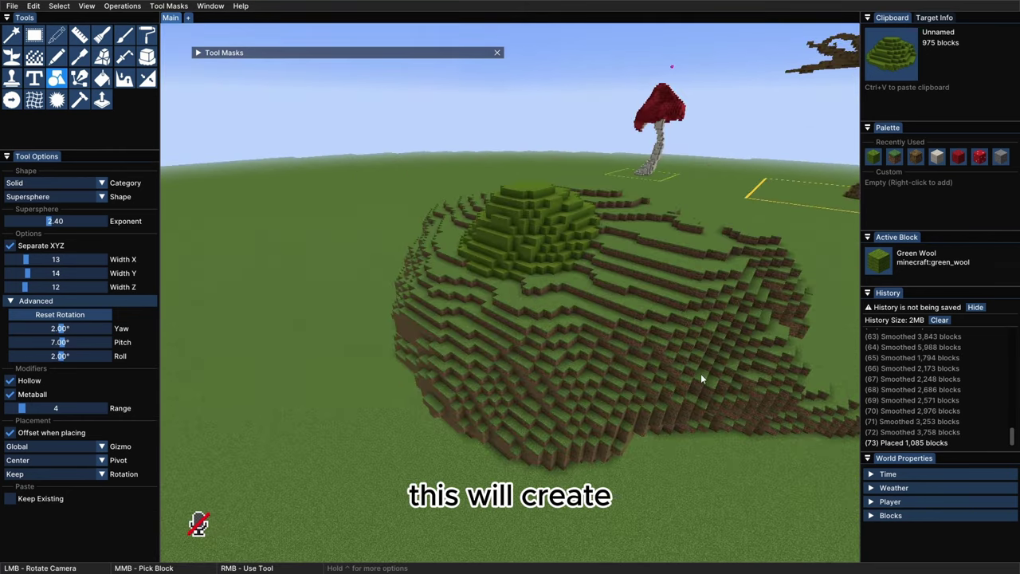
Place a second green wool metaball supersphere on the slope of the mound beside the first
right_click(702, 375)
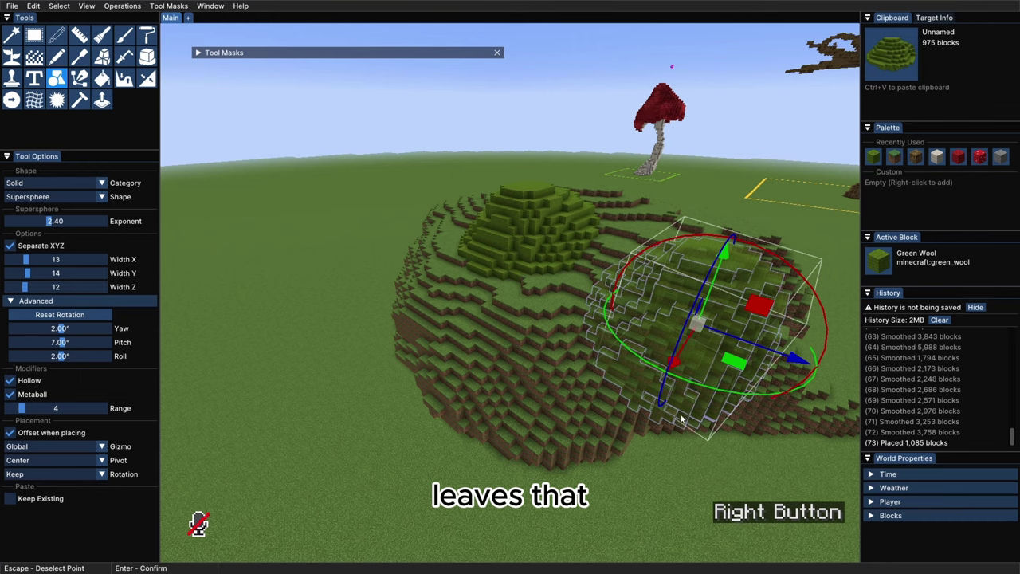
left_click_drag(712, 325, 673, 323)
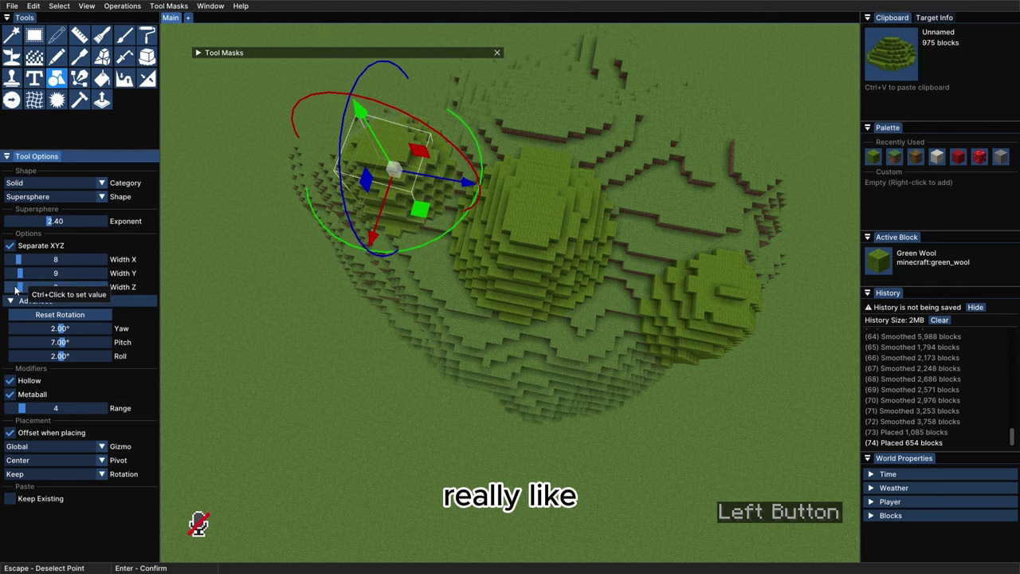
Place more hollow green wool metaball superspheres around the mound, including one 13 by 12 by 10 with a -7° pitch
left_click_drag(100, 291, 507, 287)
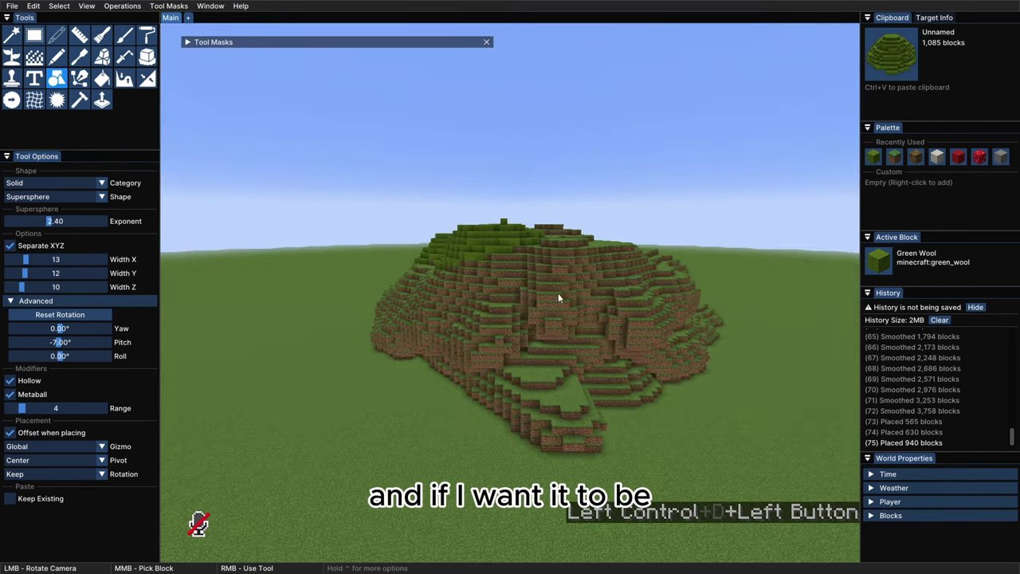
left_click_drag(443, 303, 152, 292, "ctrl")
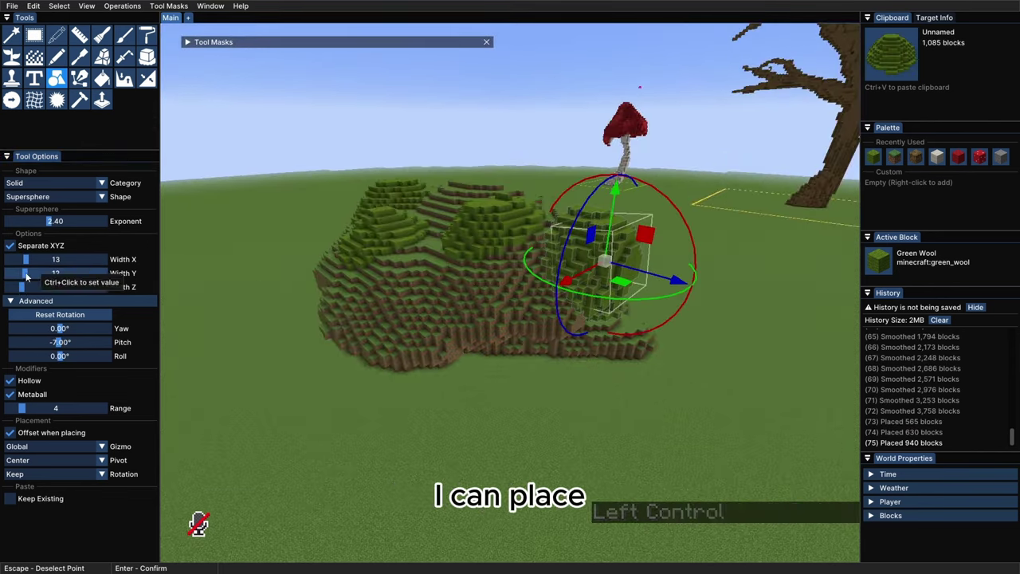
left_click_drag(20, 271, 20, 286)
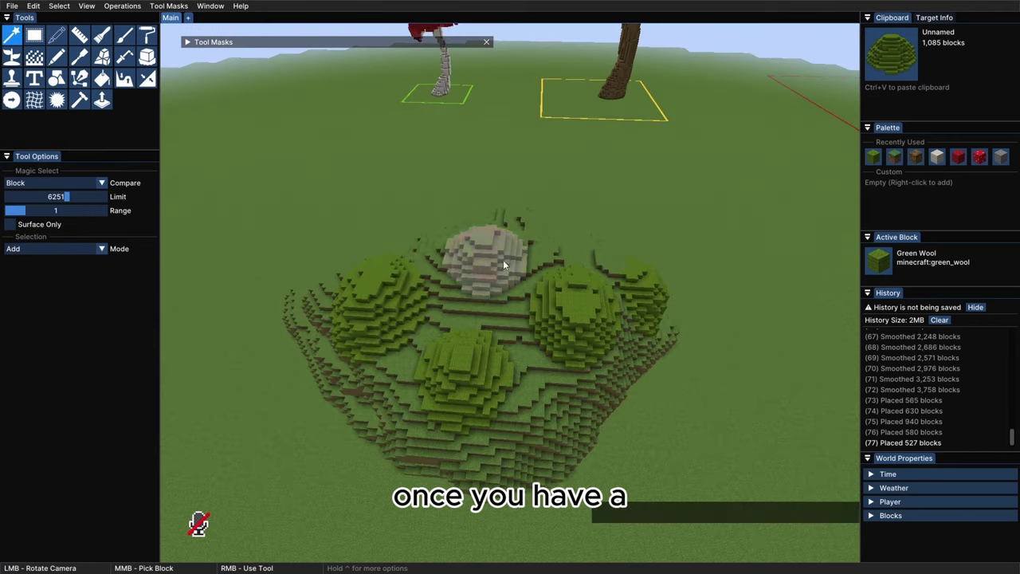
Copy the green wool cap at the mound's far side with Magic Select and paste it onto the tip of the tree's tallest branch
right_click(502, 259)
key("ctrl+c")
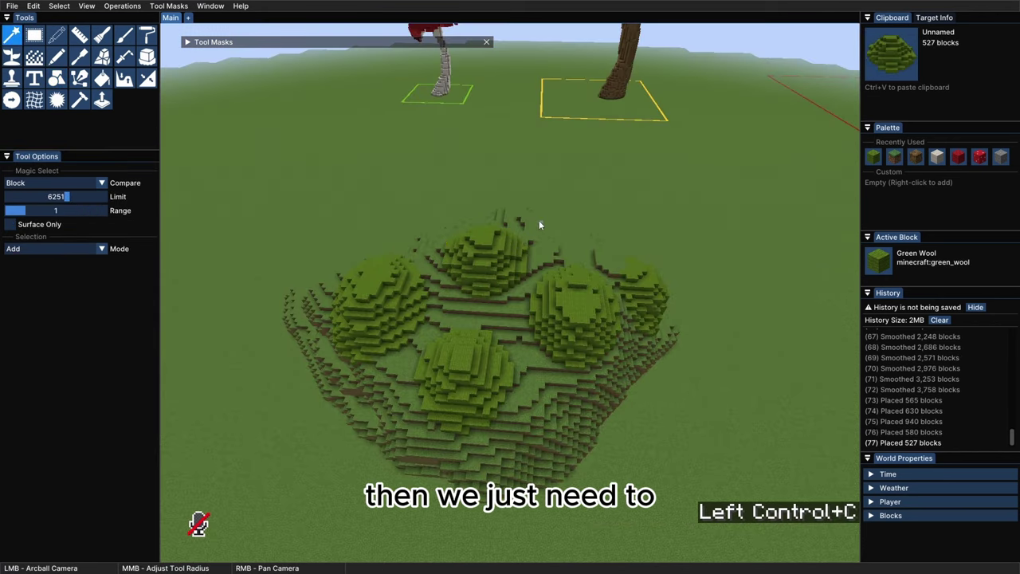
key("space")
key("a")
key("d")
scroll(590, 127, "up", 2)
scroll(590, 88, "down", 2)
key("ctrl+v")
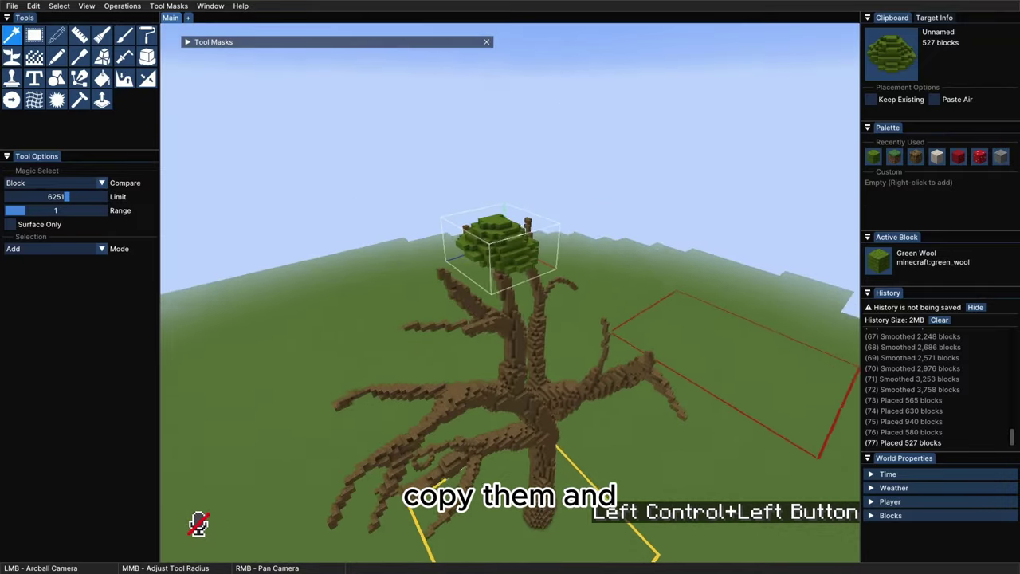
left_click_drag(483, 275, 473, 223)
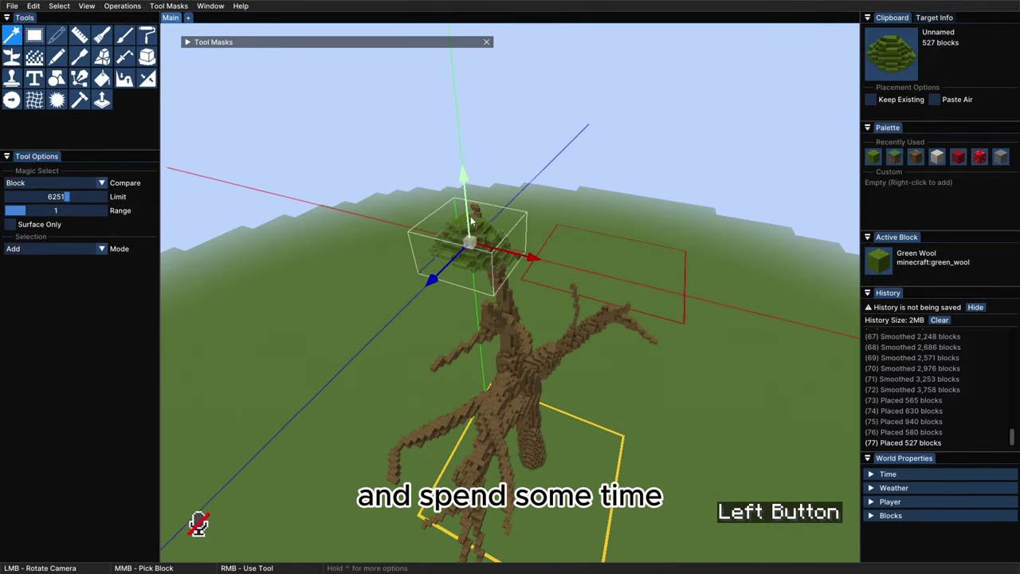
left_click_drag(508, 286, 534, 330, "ctrl")
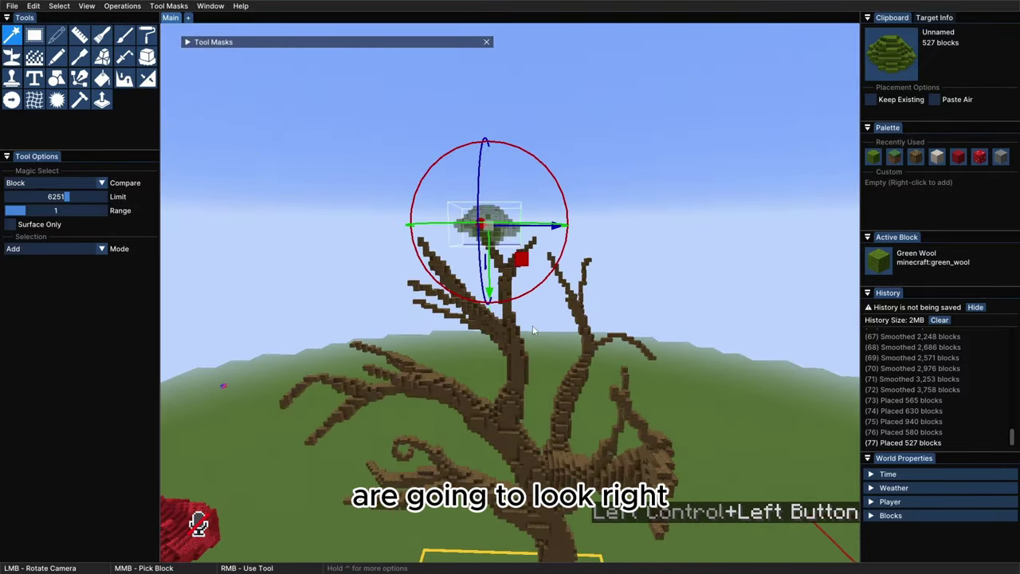
key("Return")
Paste differently shaped leaf caps from the mound onto the tree's lower and side branches, flipping one for the thin drooping branch
scroll(516, 370, "down", 2)
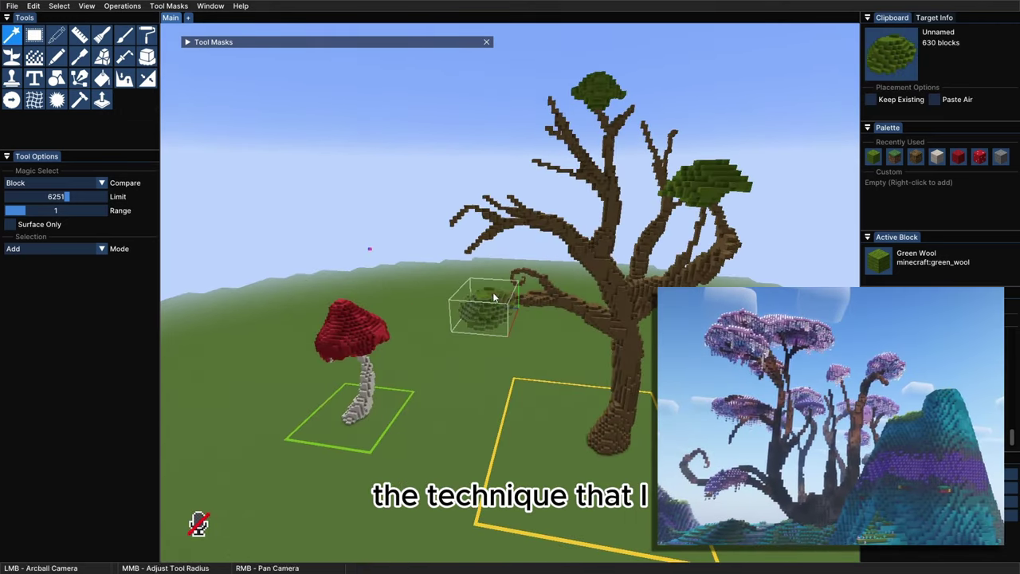
left_click_drag(493, 296, 488, 274, "ctrl")
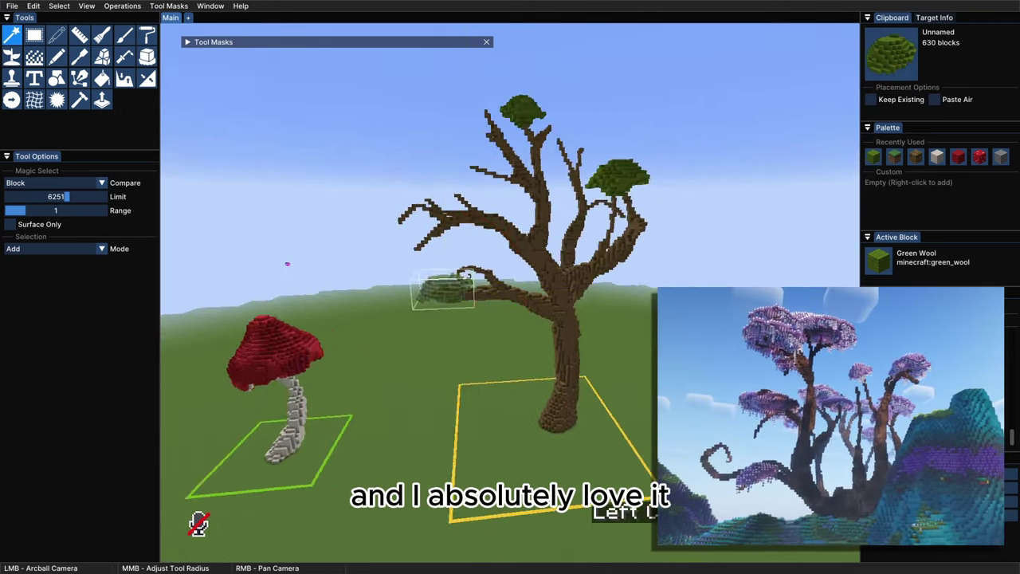
left_click_drag(558, 263, 582, 255, "ctrl")
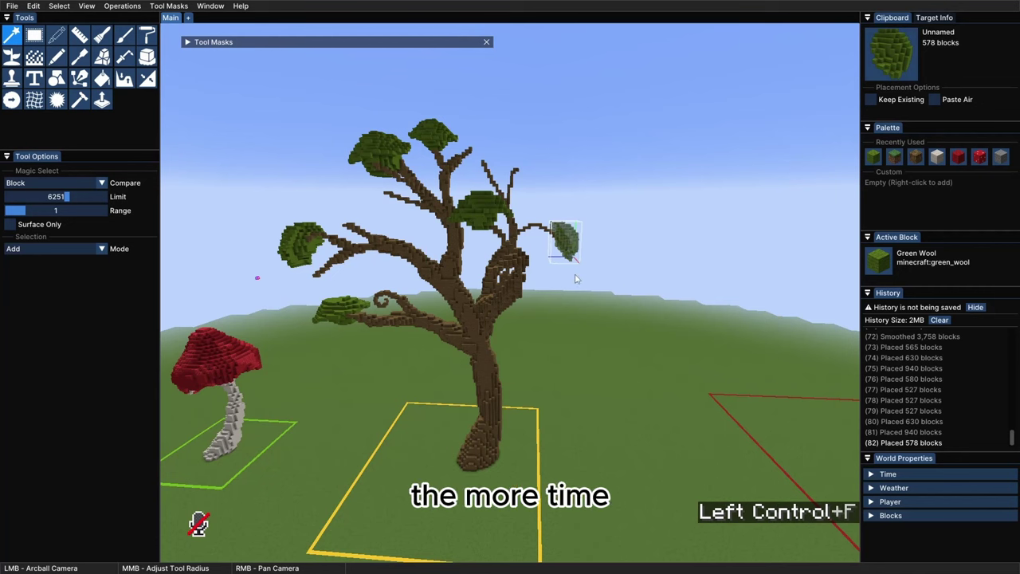
key("ctrl")
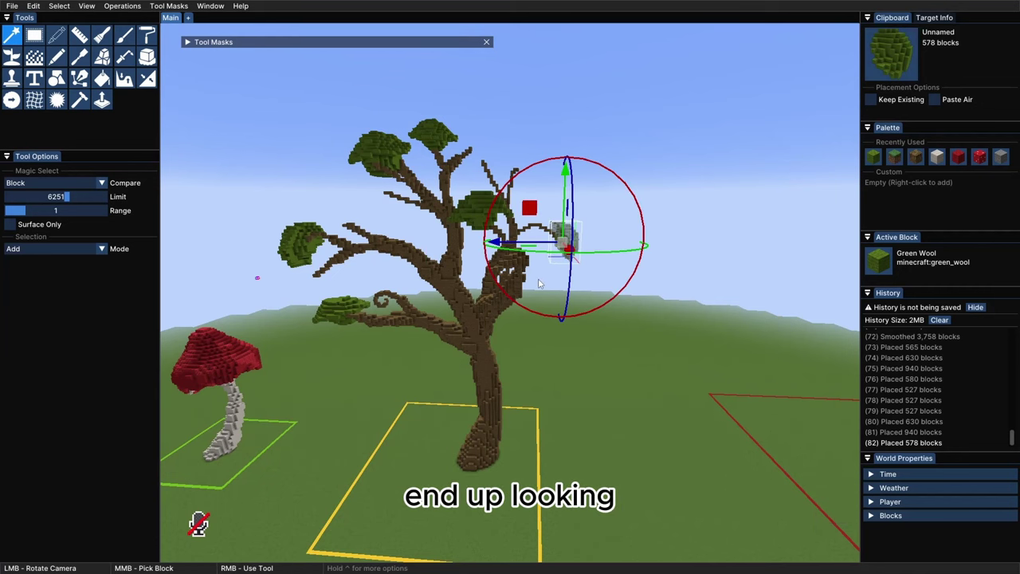
key("ctrl+f")
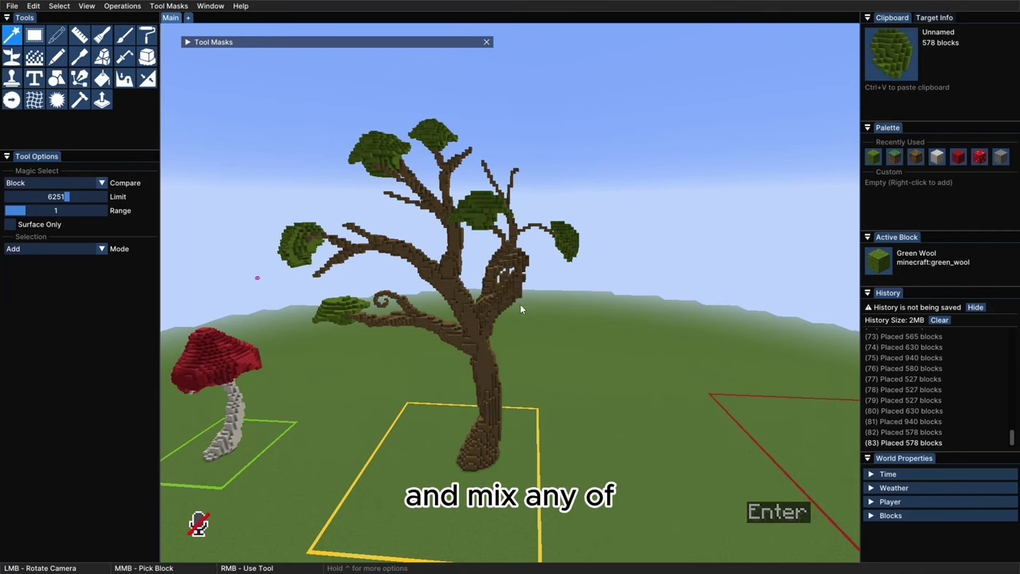
Fill out the canopy by pasting additional leaf clumps onto the remaining bare branches and the treetop
scroll(514, 313, "down", 5, "ctrl")
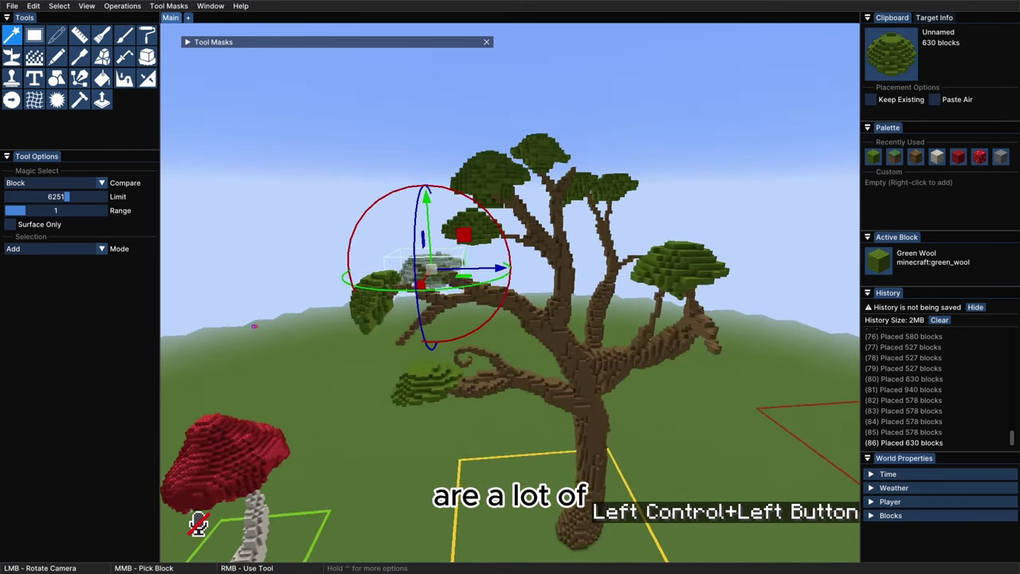
left_click_drag(198, 523, 198, 524, "ctrl")
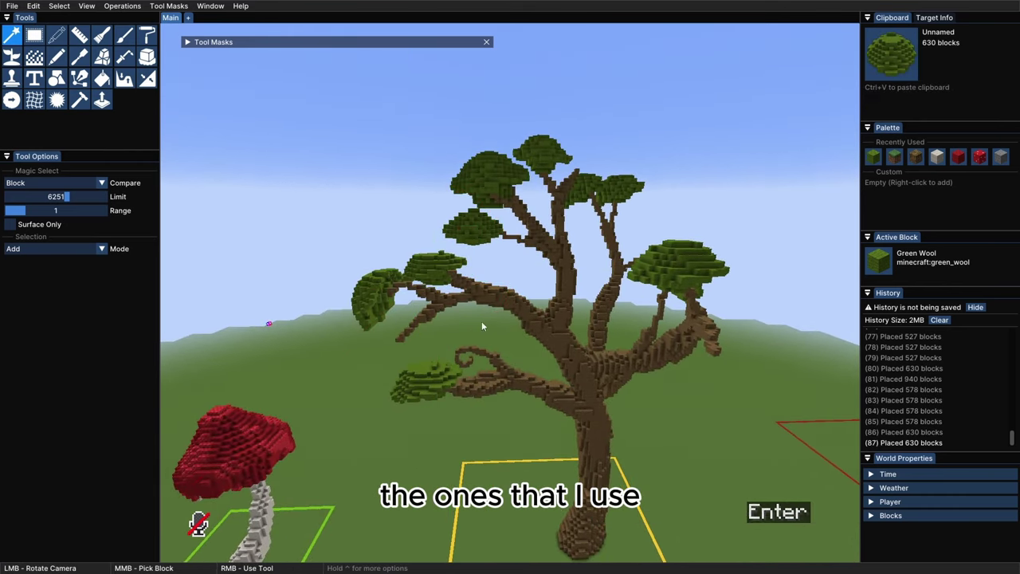
scroll(485, 322, "down", 2)
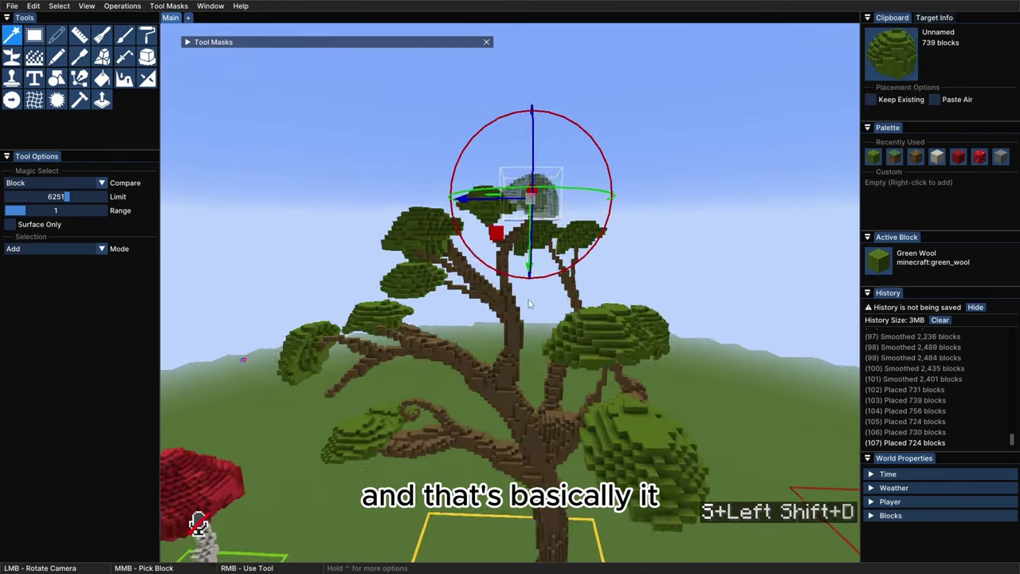
key("Return")
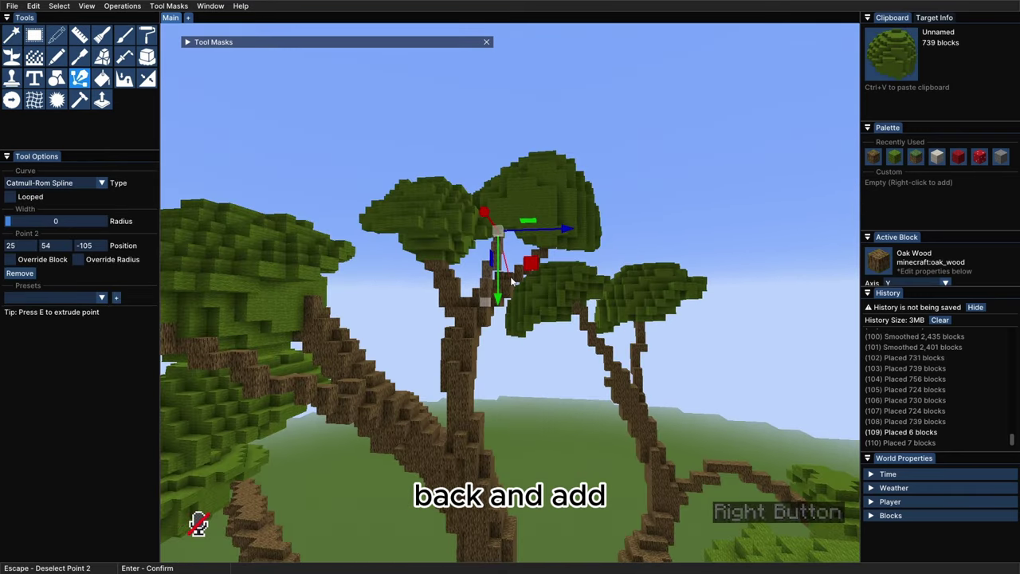
Add thin oak wood twigs under the treetop leaf clumps using a Catmull-Rom Spline path with radius 0
key("Return")
left_click_drag(512, 281, 487, 299, "ctrl")
scroll(488, 300, "down", 4, "ctrl")
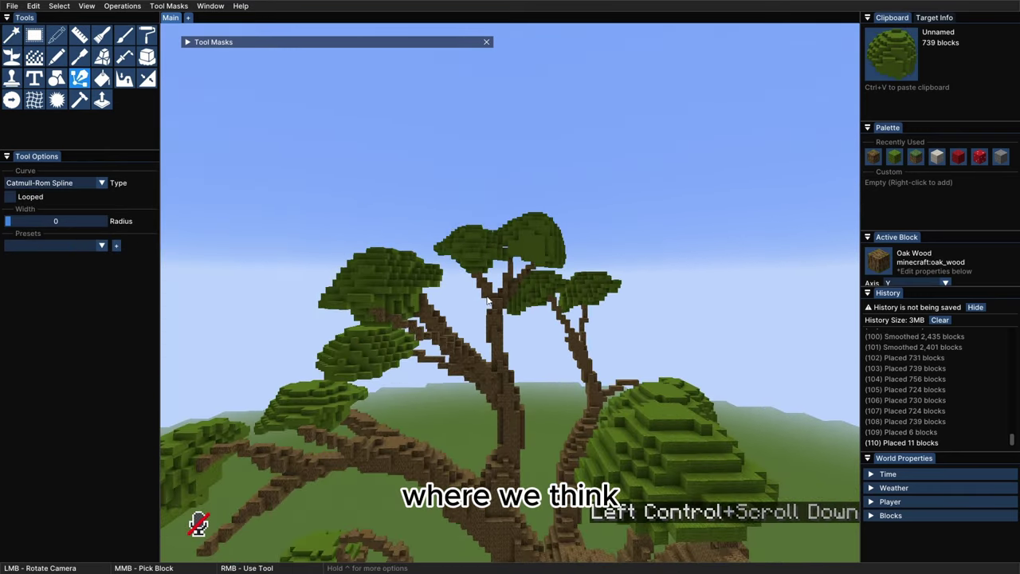
right_click(488, 300)
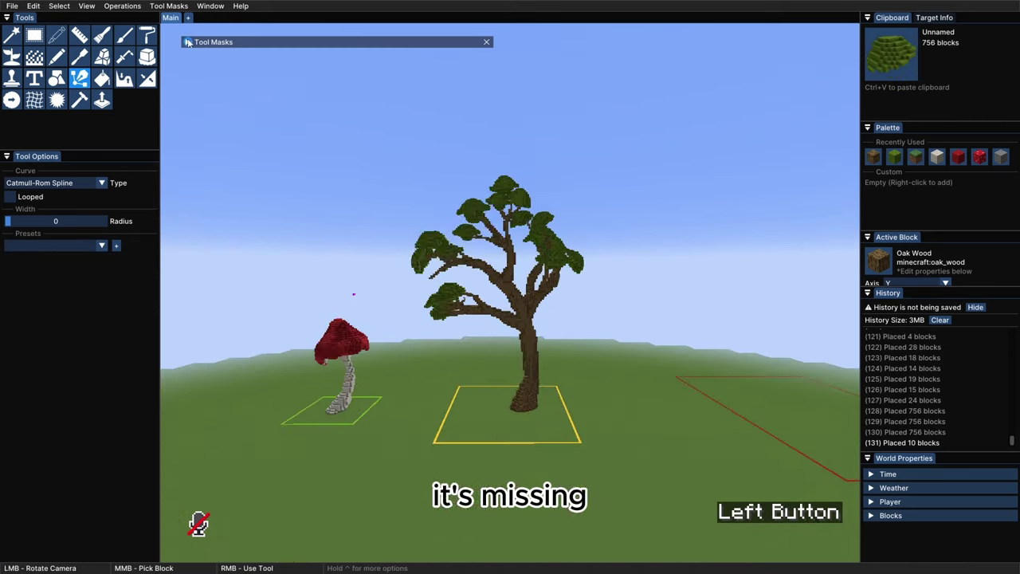
Remove the air-or-green-wool condition from the tool mask and switch to the noise painting brush
left_click(188, 41)
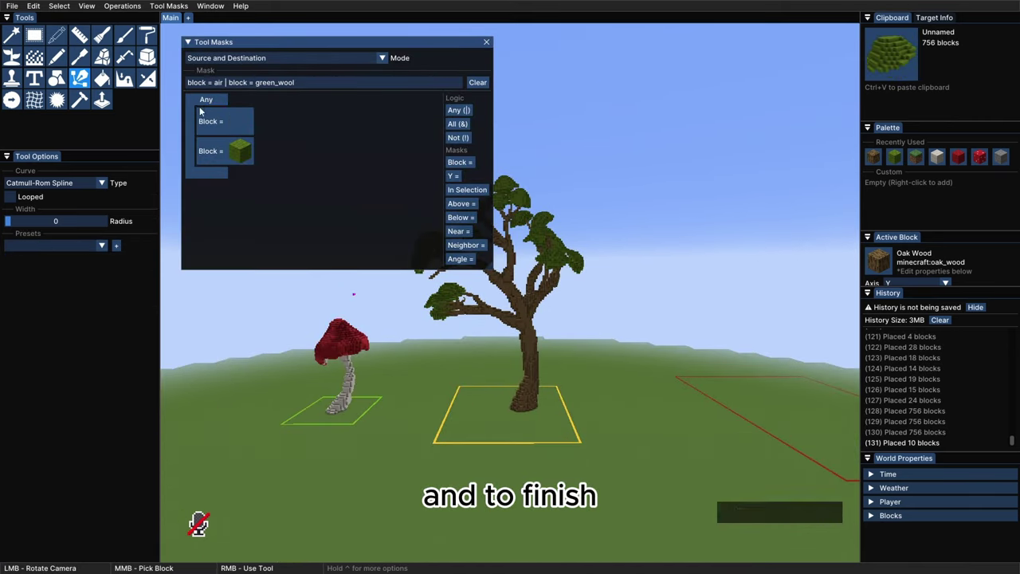
left_click_drag(200, 112, 283, 145)
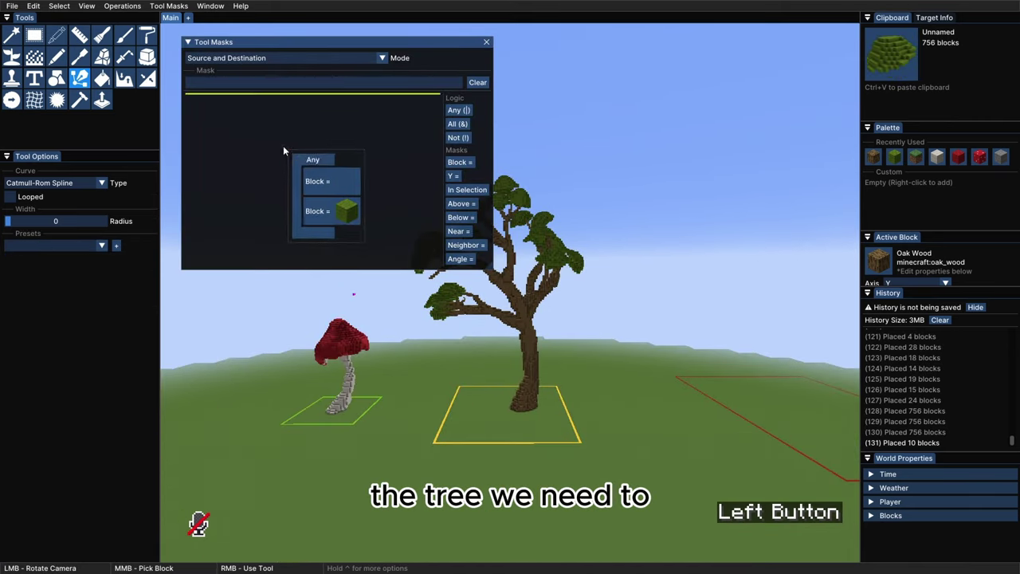
left_click(188, 41)
left_click(125, 34)
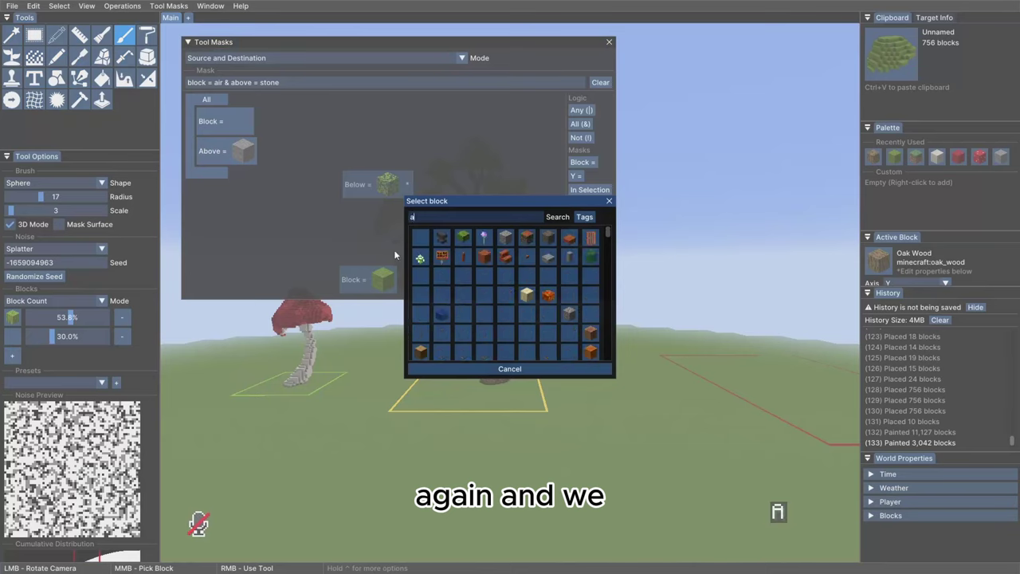
Pick an azalea block for the tool mask and paint 10% Splatter details over the leaves with a radius 17 sphere, randomizing the seed
type("azalea")
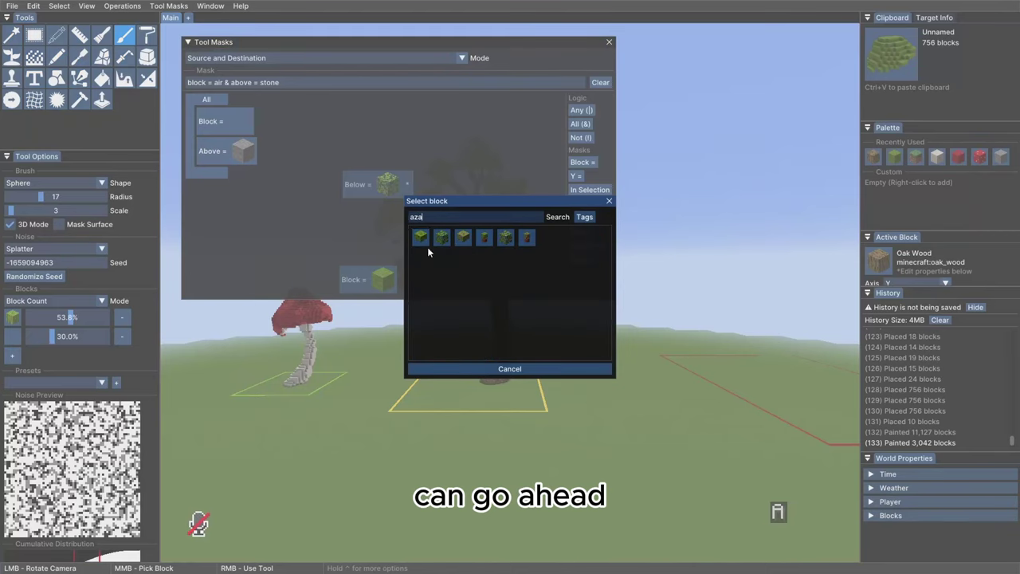
left_click(430, 239)
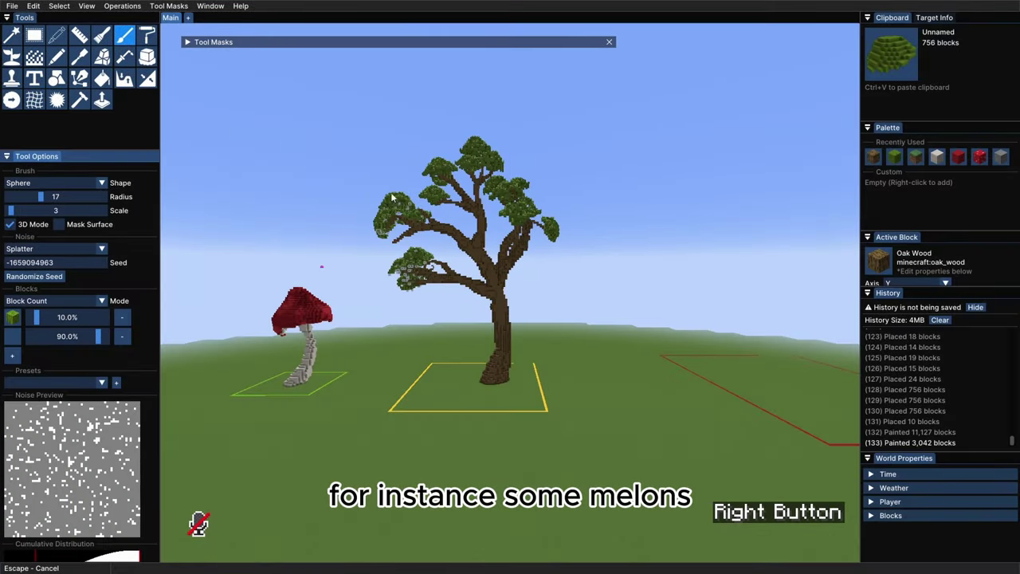
right_click(466, 157)
right_click(446, 160)
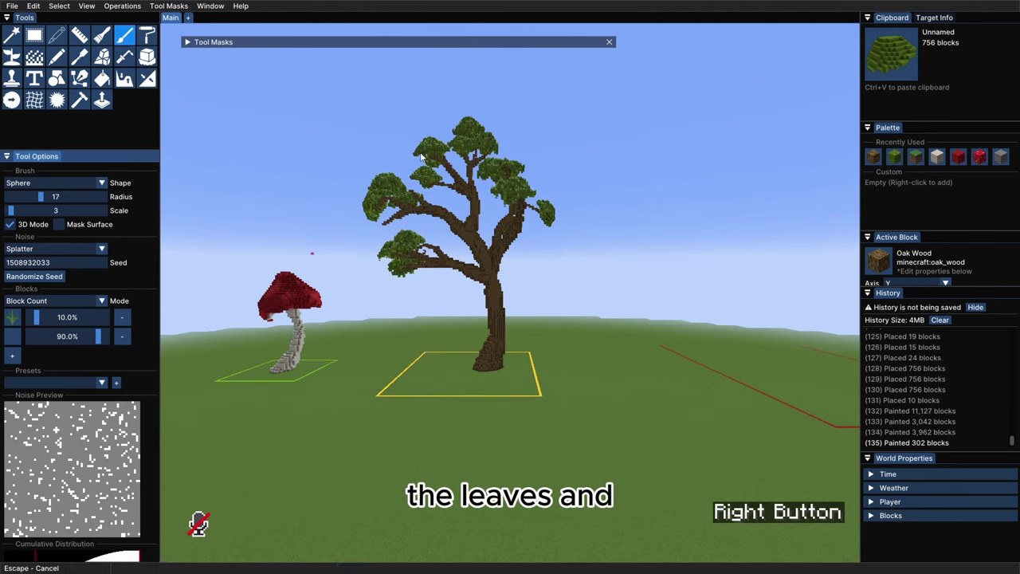
left_click(58, 275)
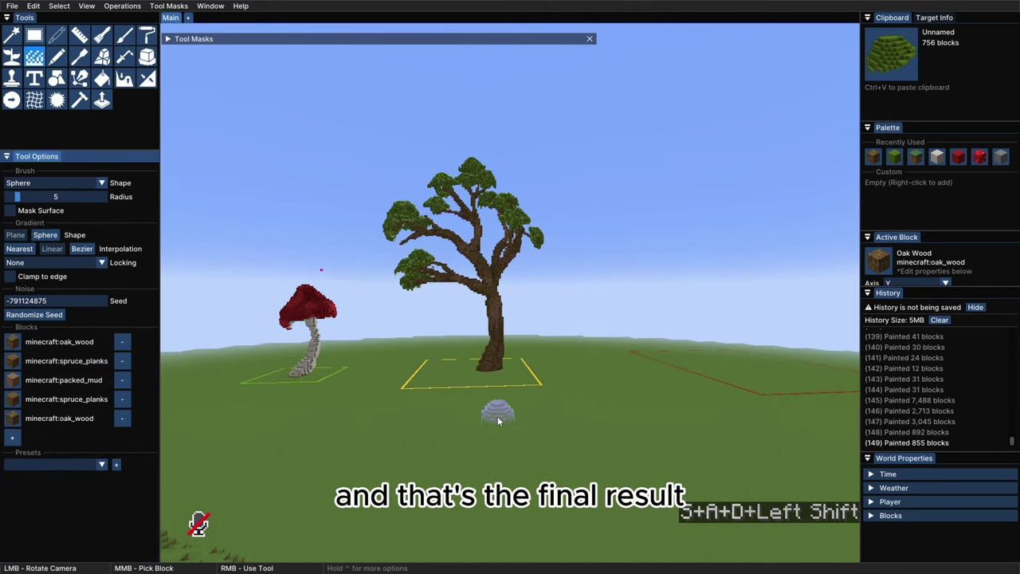
Leave the editor and fly around the finished tree and mushroom to examine their overall shapes
key("Shift_R")
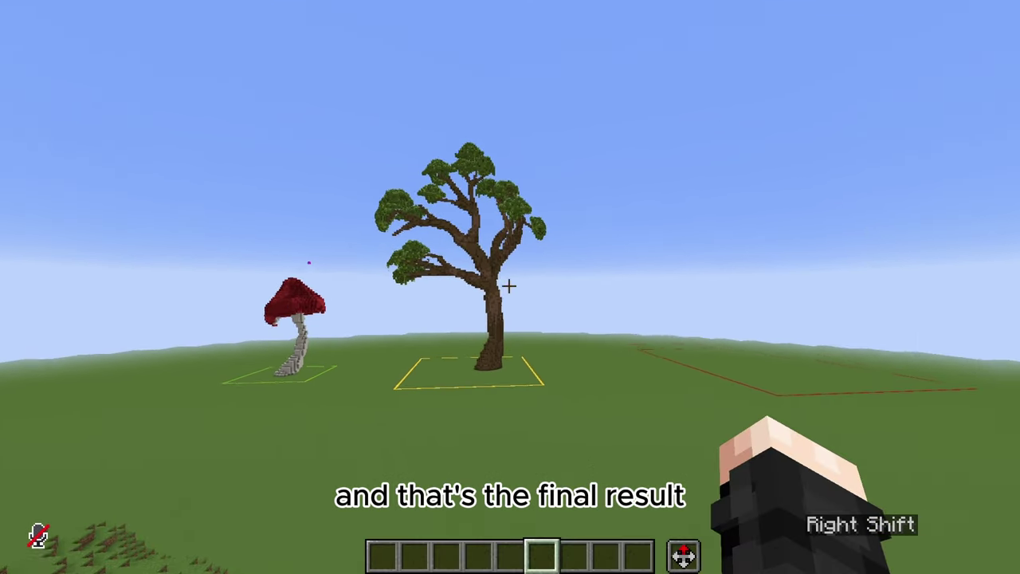
key("d")
key("ctrl+a+w")
key("space")
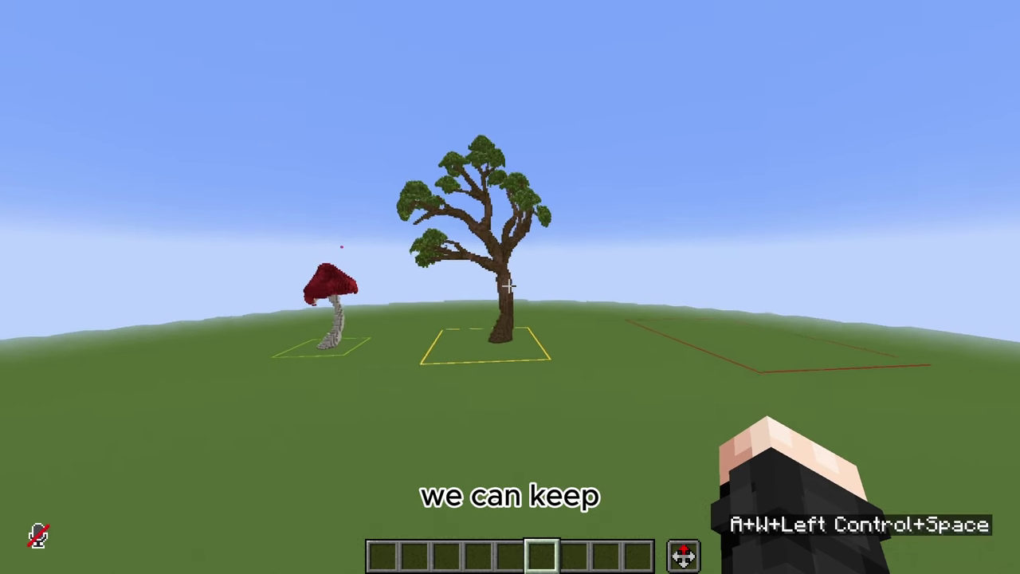
key("d")
key("shift")
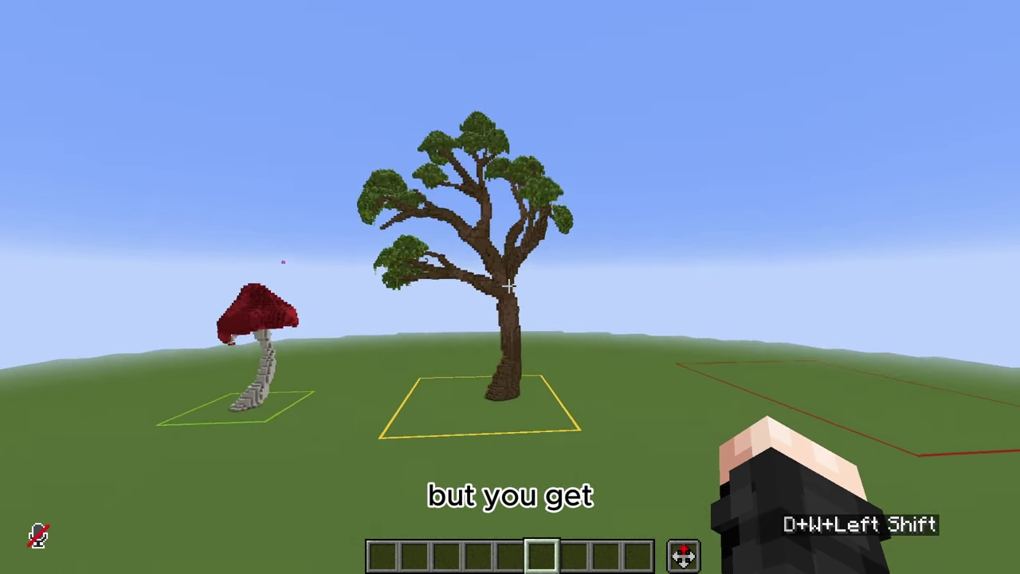
key("c")
key("space")
key("a")
key("ctrl")
key("d")
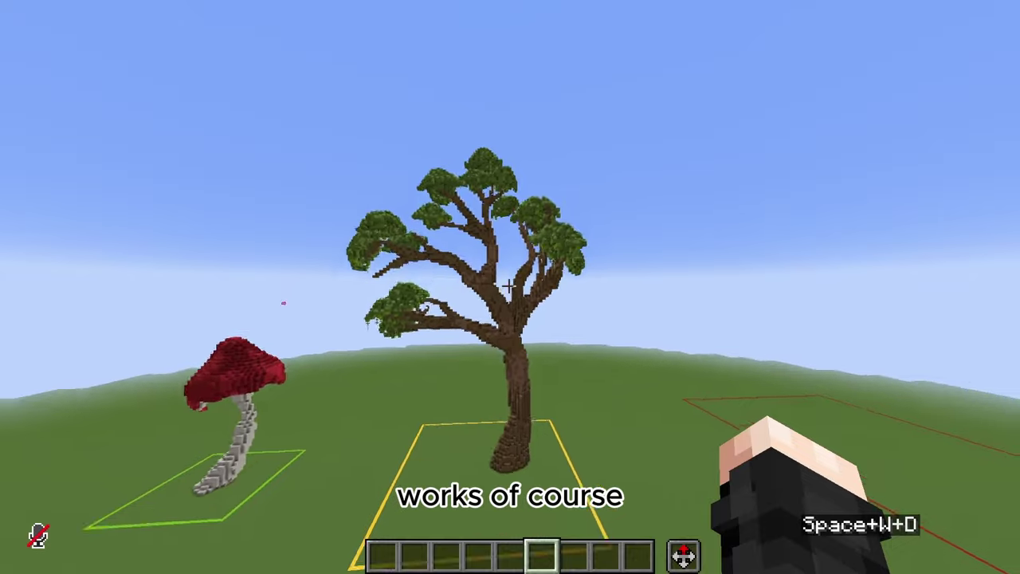
Switch to the front-facing third-person view, view the tree up close, and hide the game interface
key("shift")
key("F5")
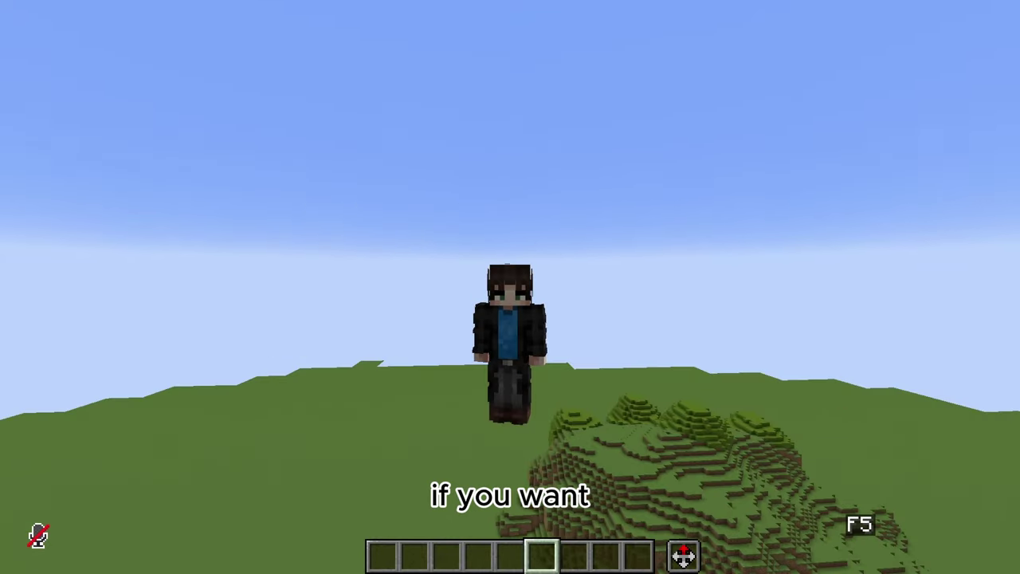
key("shift")
key("shift+5")
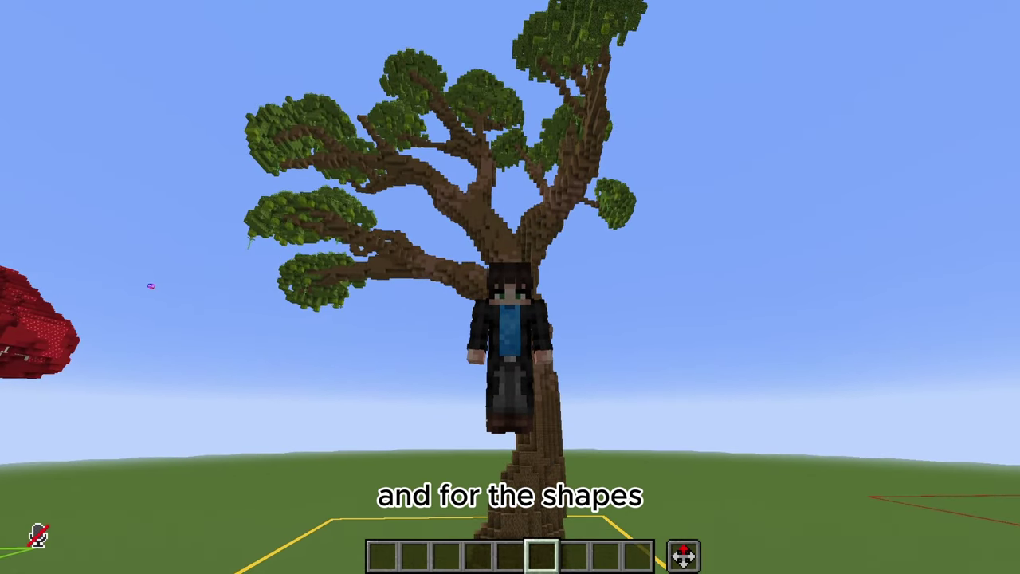
key("F1")
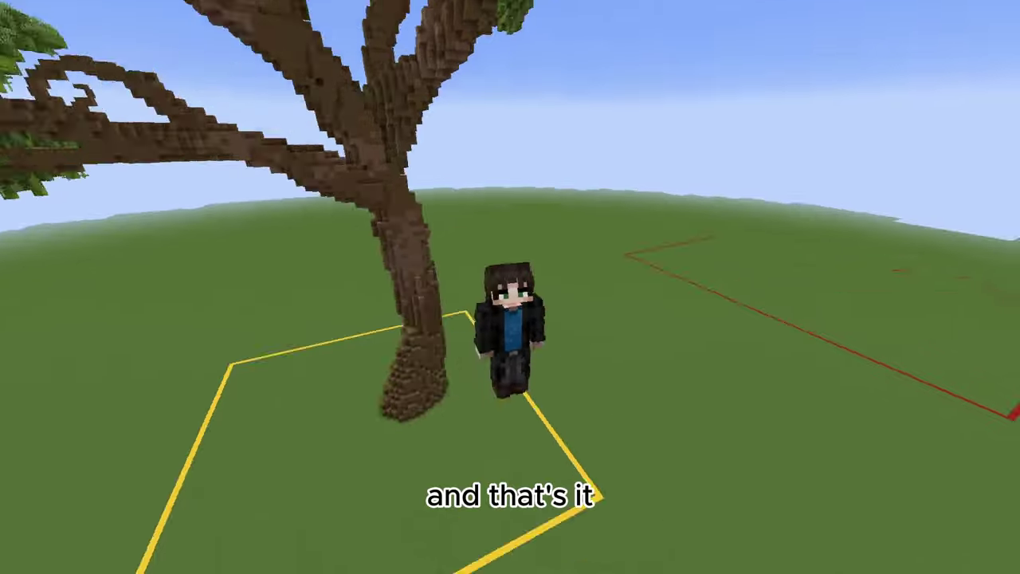
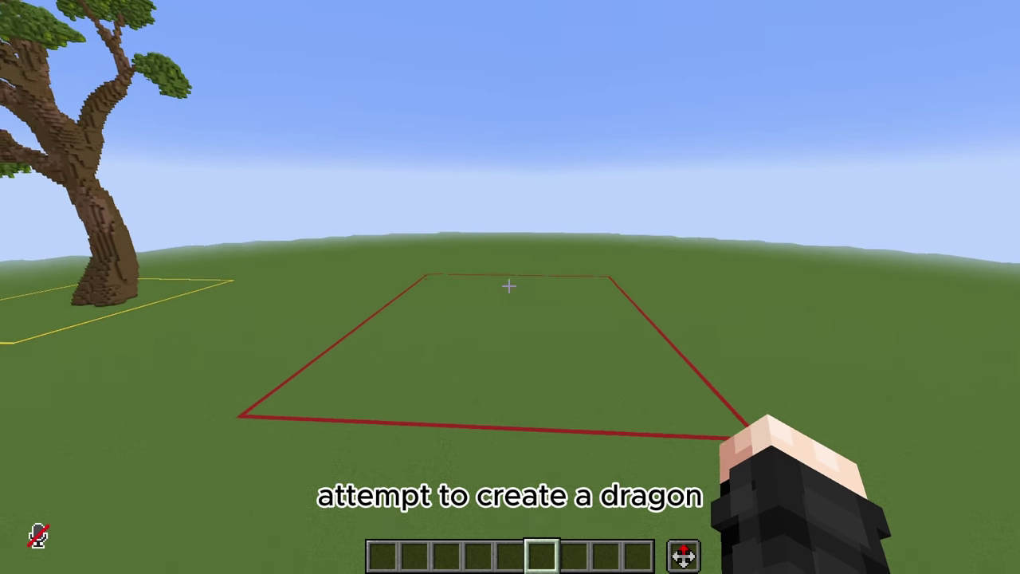
Fly over the empty red-outlined plot beside the tree to examine the next building area
key("a")
key("d")
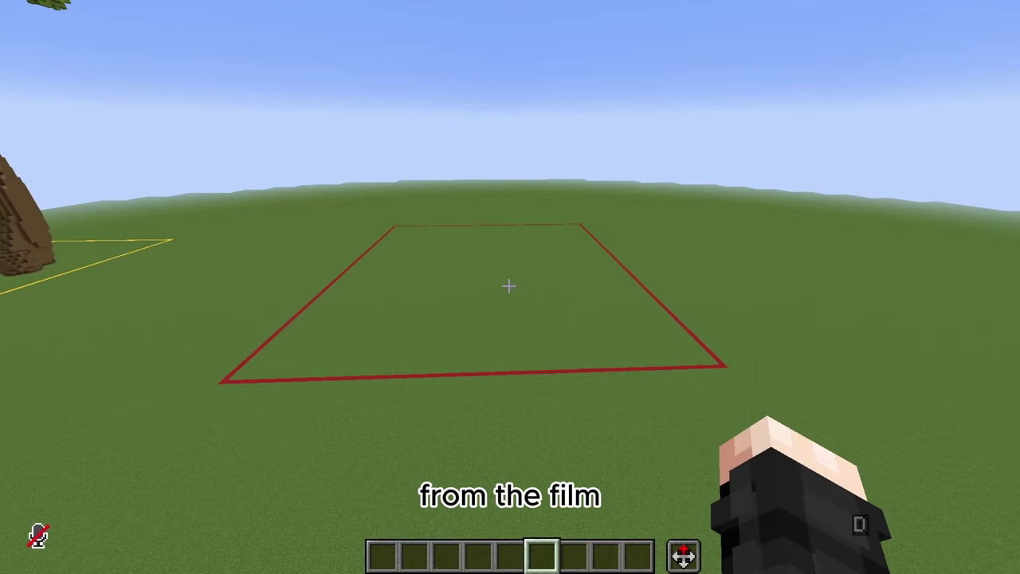
key("s")
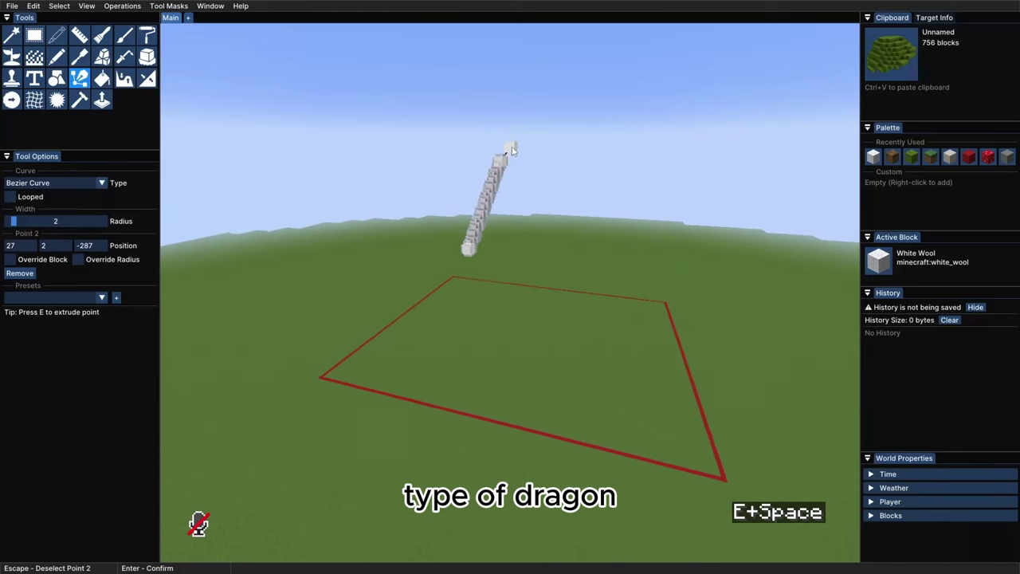
Lay out a winding snake-like dragon body above the red plot as a seven-point white wool Bezier curve with radius 2
key("space")
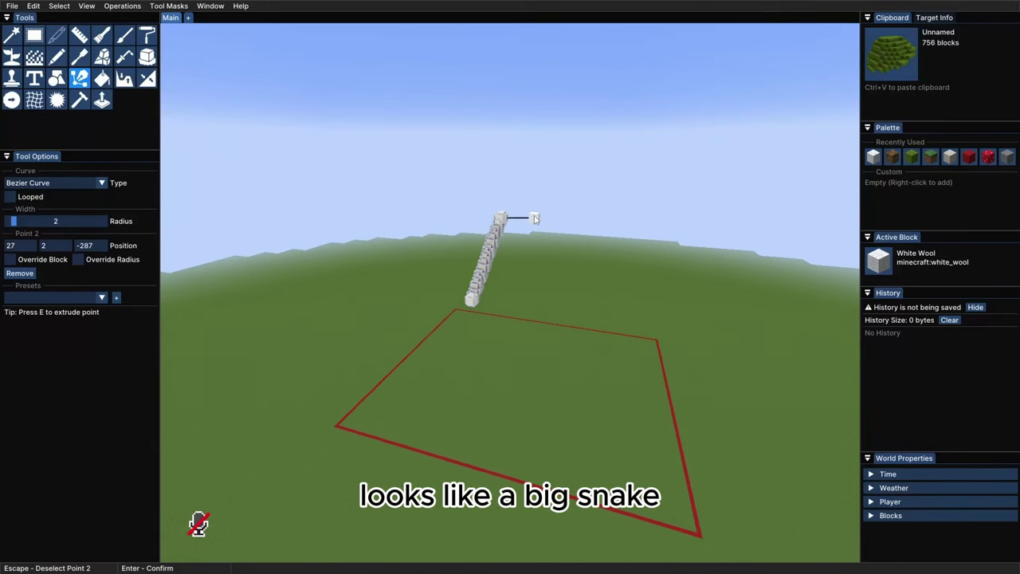
left_click_drag(551, 329, 492, 227, "ctrl")
left_click(479, 182)
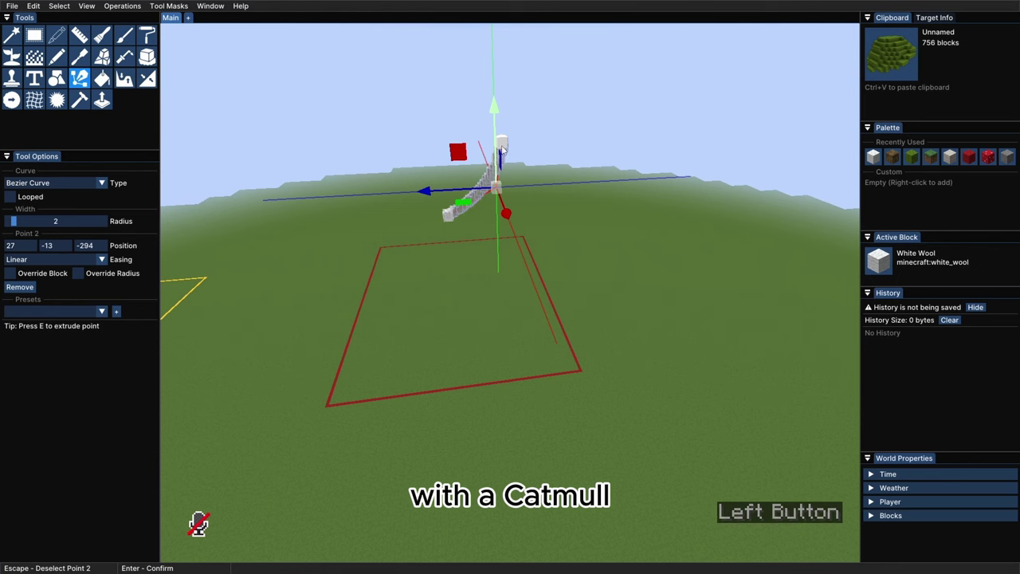
left_click(501, 148)
left_click_drag(497, 268, 542, 263, "ctrl")
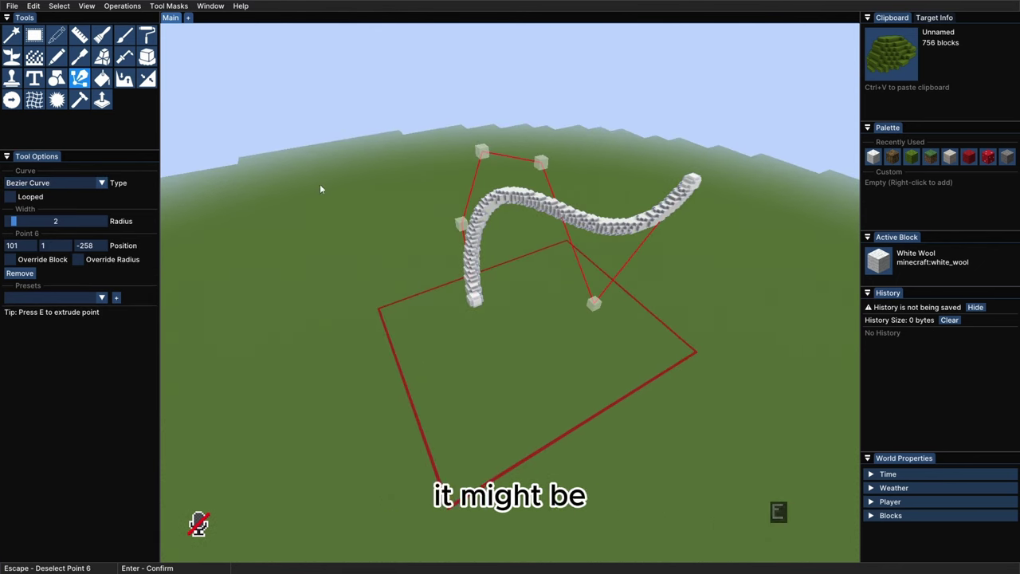
right_click(637, 106)
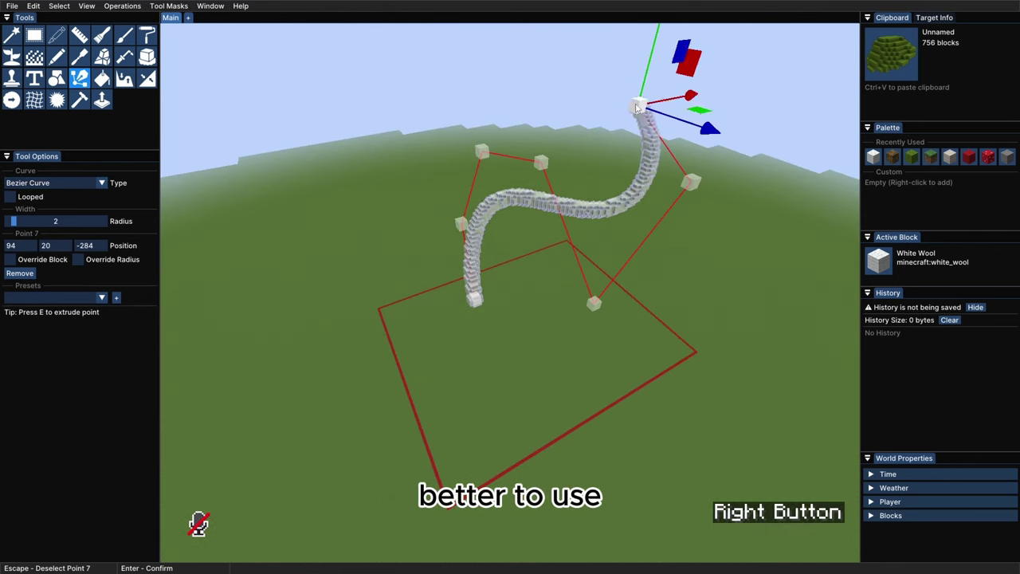
Change the body path to a Catmull-Rom Spline, finish its loop, and place it in white wool with radius 4
left_click(51, 182)
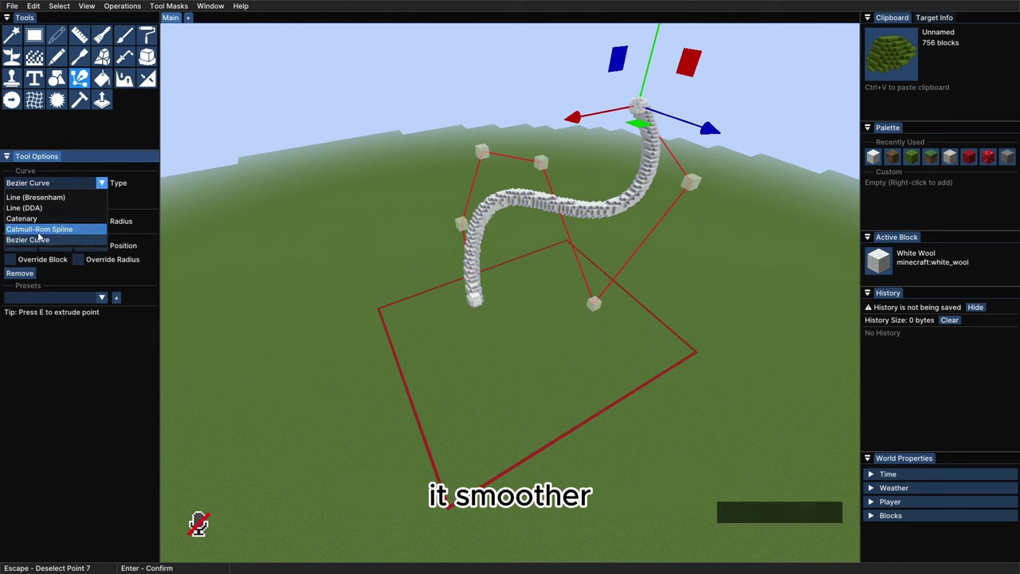
left_click(36, 228)
left_click_drag(542, 341, 423, 172, "ctrl")
left_click(502, 232)
key("Return")
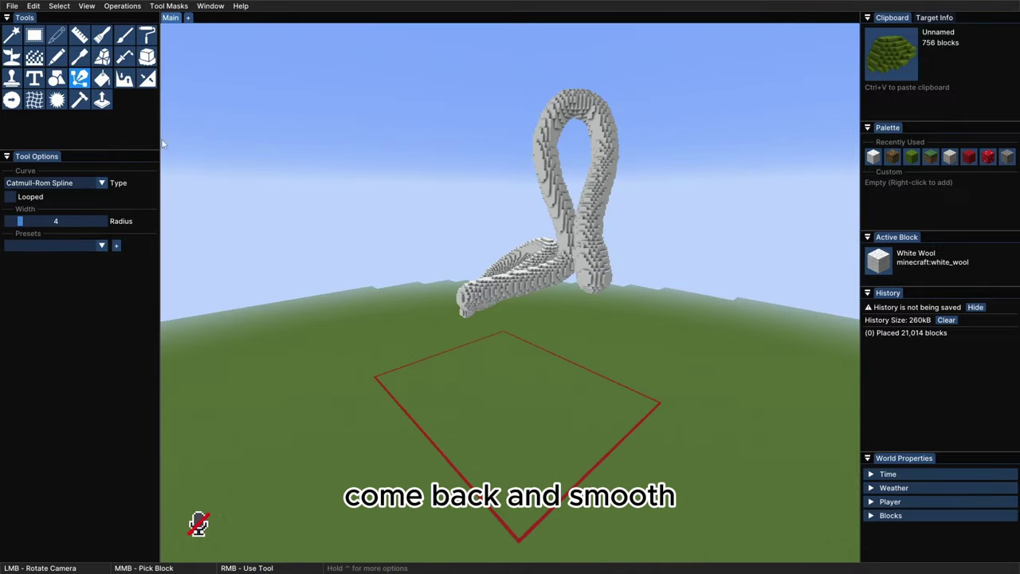
Smooth the dragon's body with a radius 6 sphere brush at strength 2.00
left_click(11, 99)
key("d")
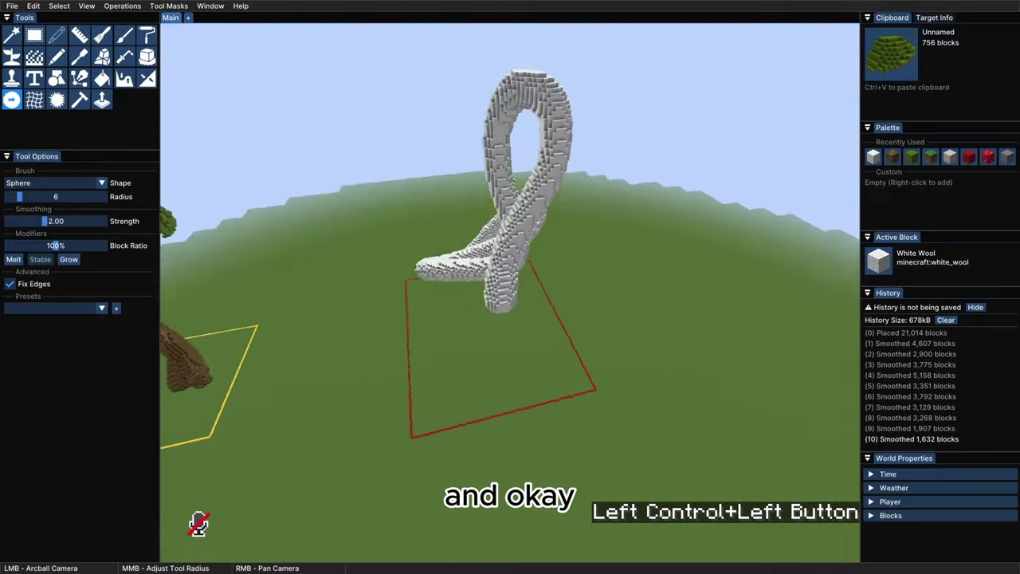
mouse_move(510, 287)
left_mouse_down("ctrl")
mouse_move(446, 287)
mouse_move(510, 292)
left_mouse_up("ctrl")
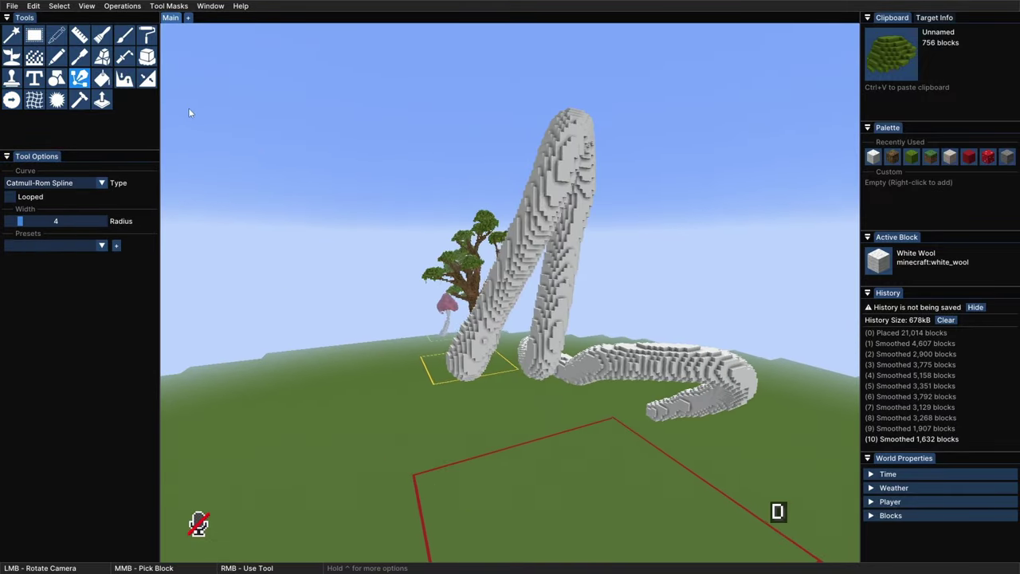
Lay out the first arm as a three-point Line (DDA) curve of radius 3, overriding the radius to 2 at points 2 and 3
key("d")
left_click(104, 185)
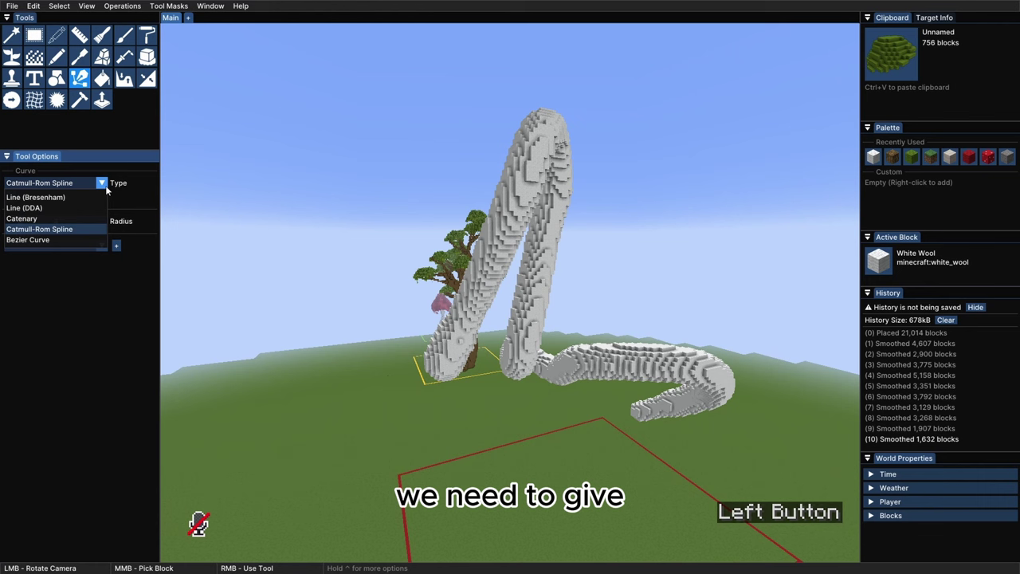
left_click(69, 208)
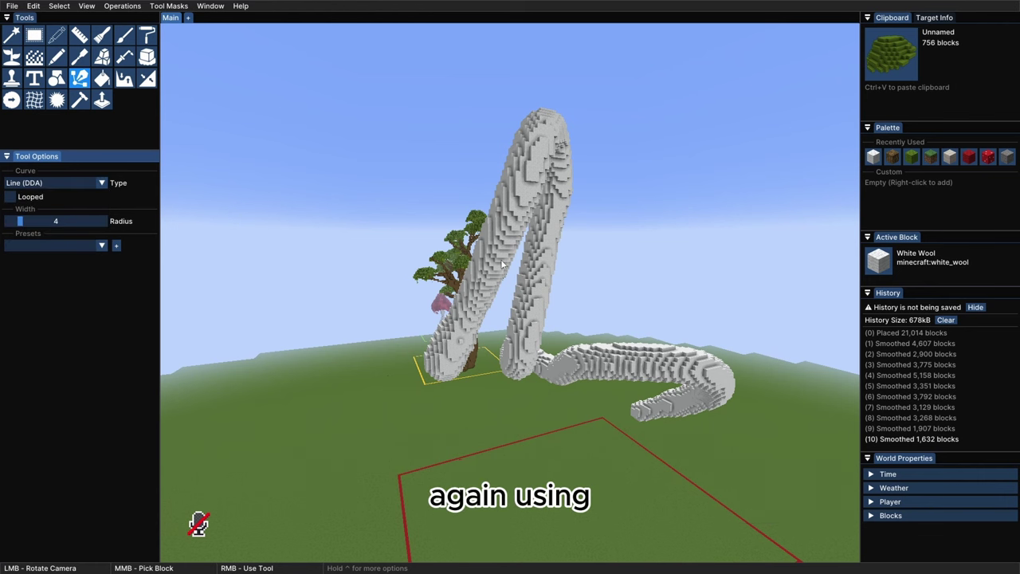
key("d")
key("w")
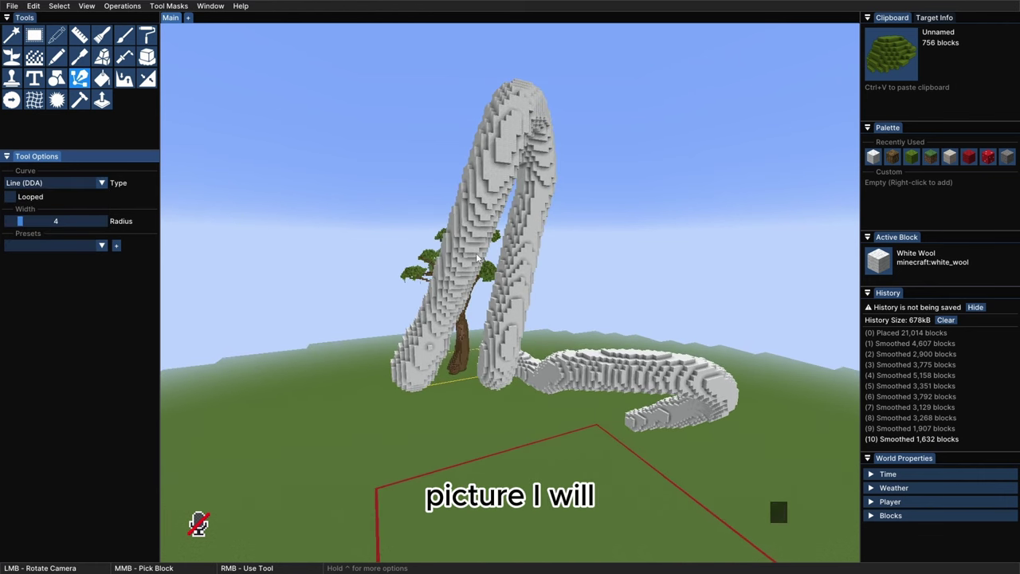
right_click(475, 255)
left_click(15, 292)
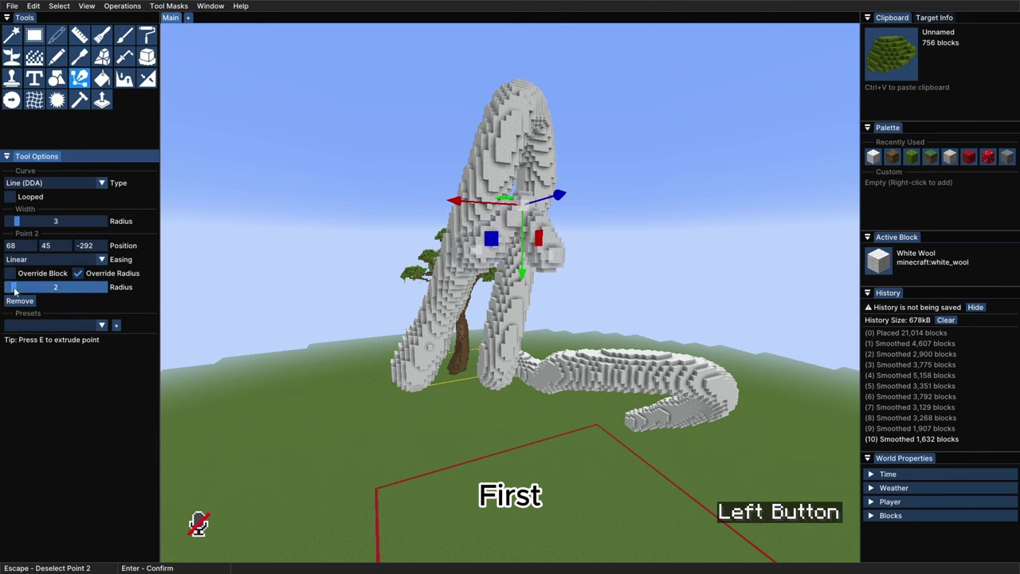
right_click(514, 291)
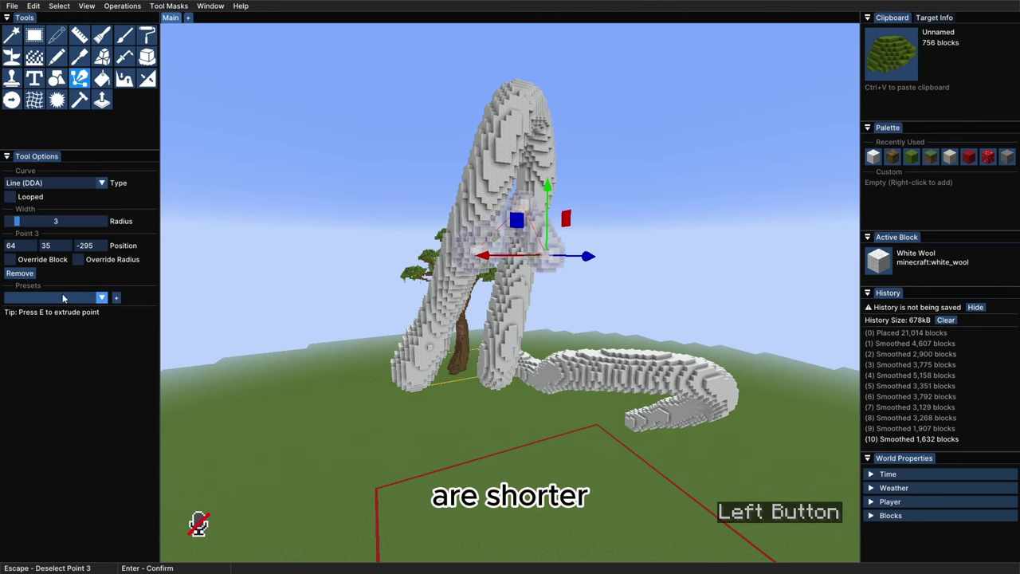
left_click(77, 259)
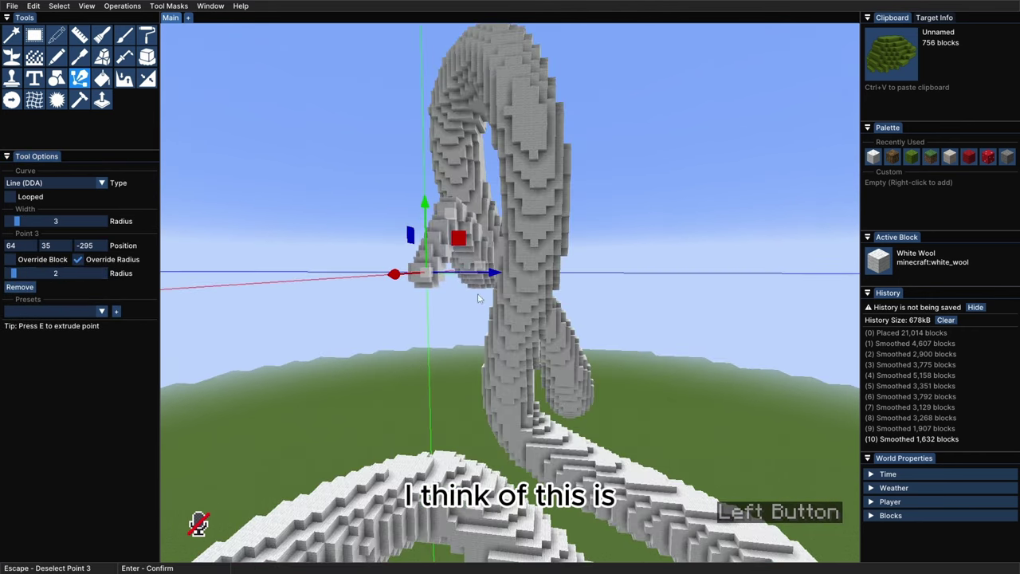
Shift the first arm's shoulder point along the Z axis to adjust where the arm joins the body
scroll(478, 298, "up", 3)
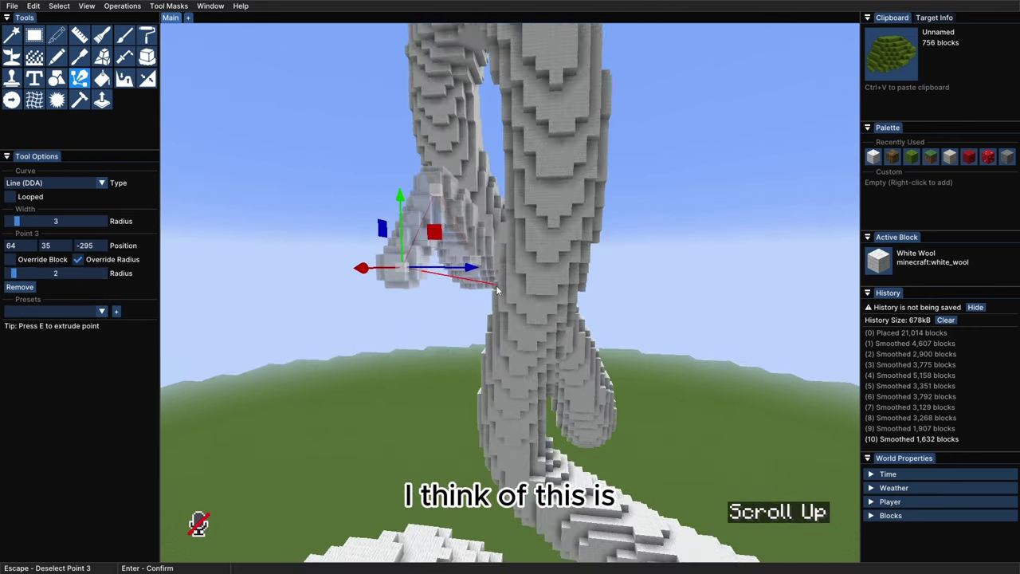
left_click_drag(479, 298, 521, 321, "ctrl")
key("s")
key("a")
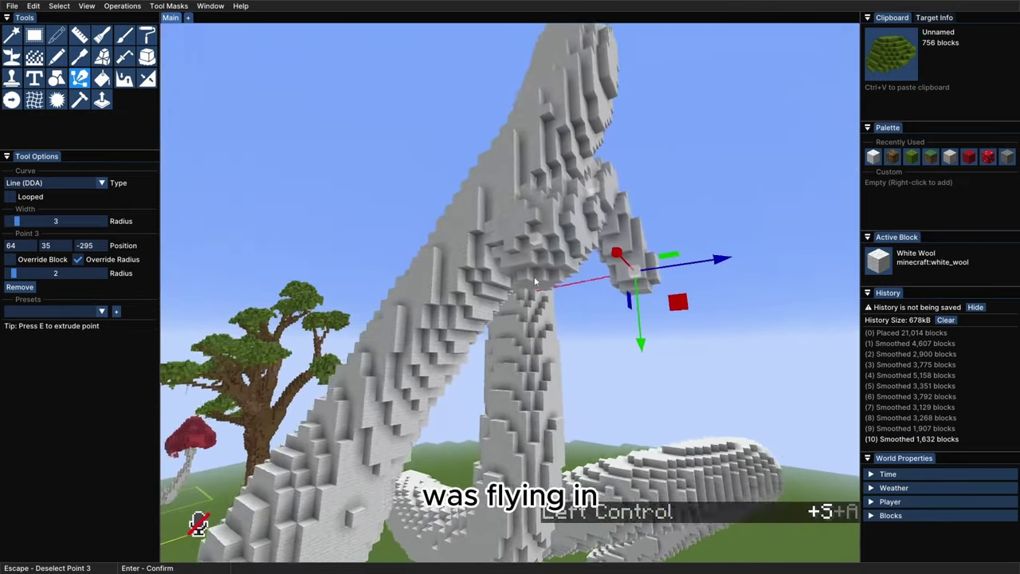
left_click(536, 252)
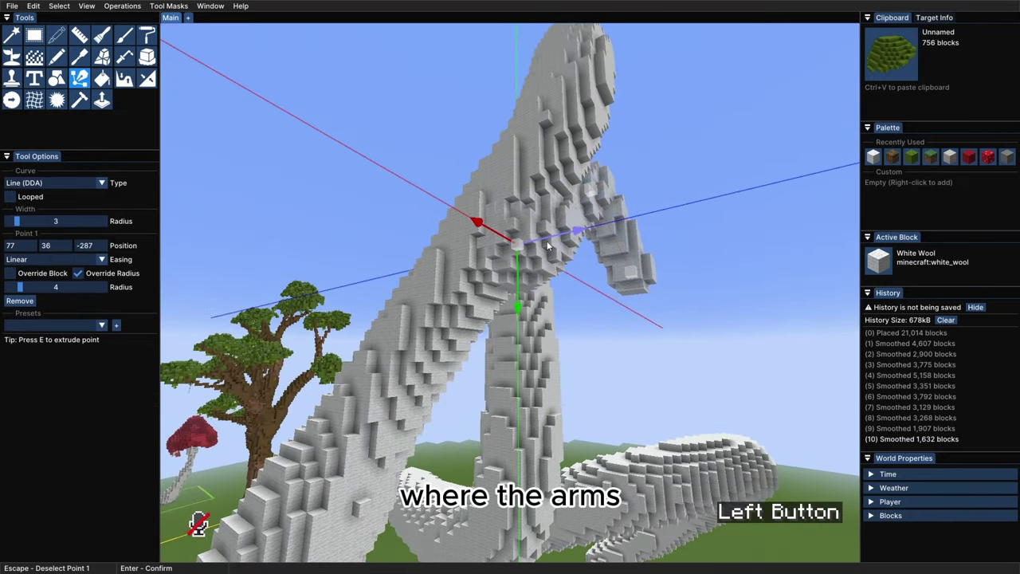
left_click_drag(547, 245, 579, 232)
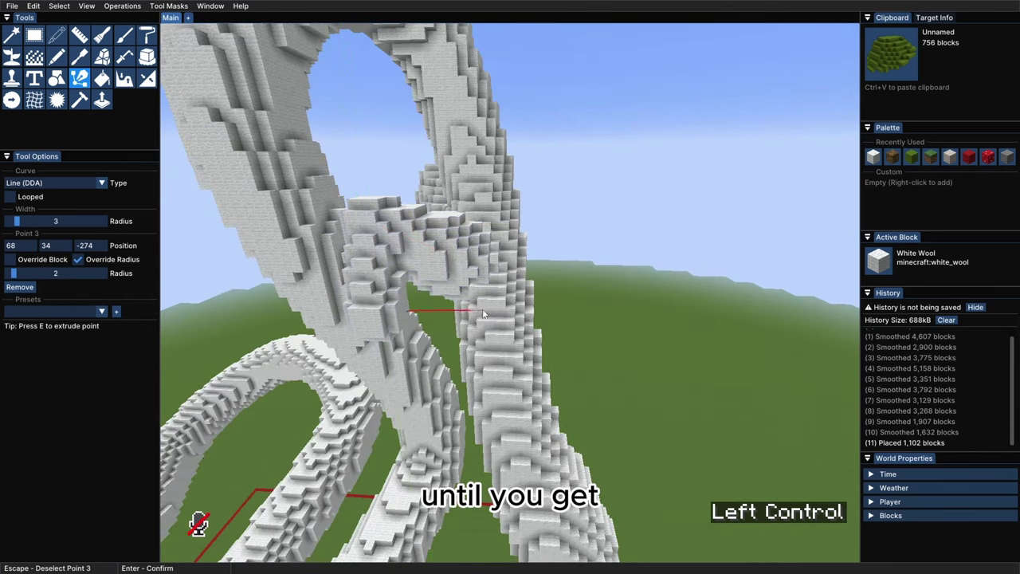
Build the second arm and the hind legs as white wool lines of radius 3, overriding the radius to 2 toward their ends
left_click_drag(482, 313, 510, 287, "ctrl")
key("ctrl+s+d")
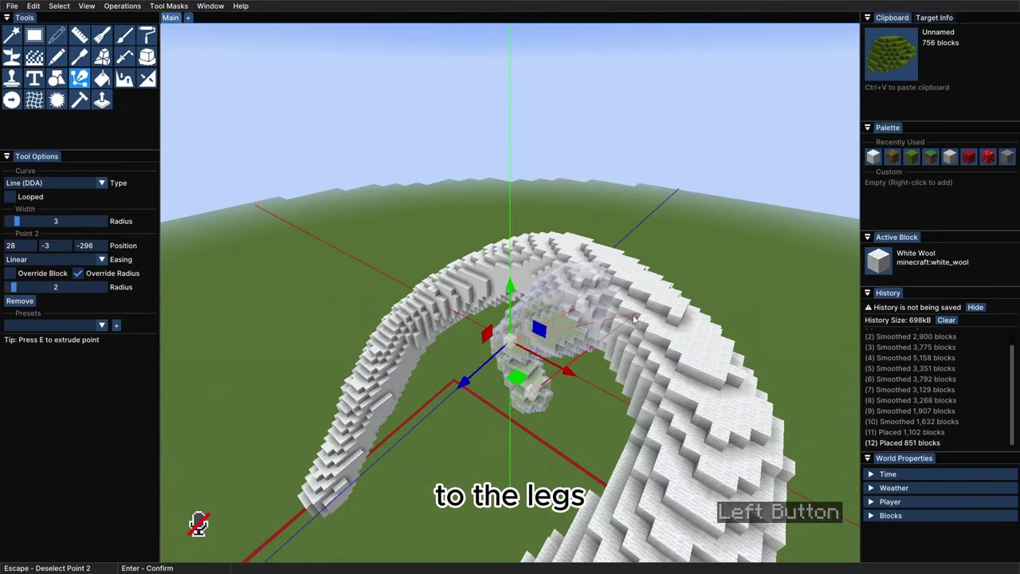
key("Return")
left_click(444, 385)
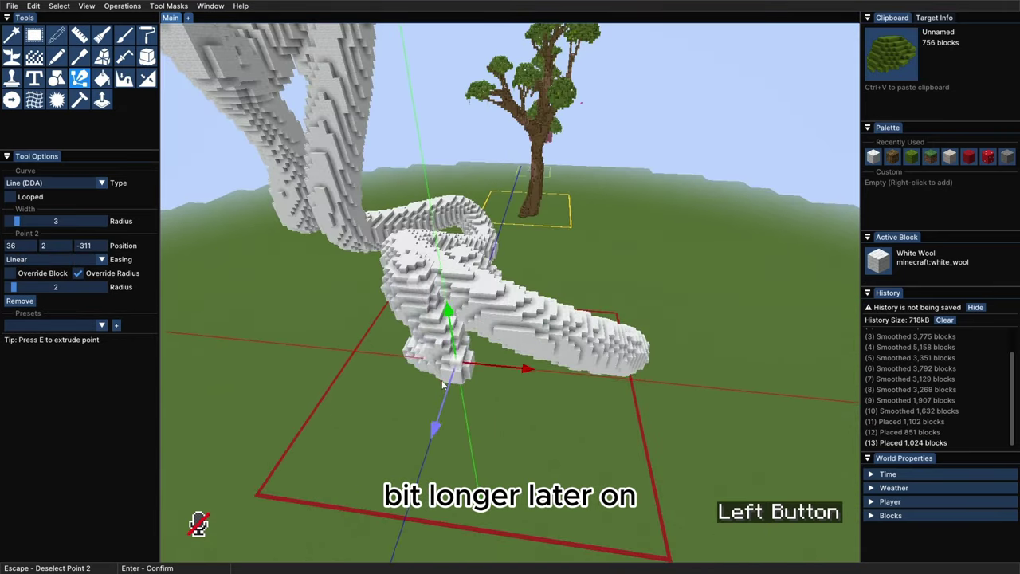
left_click_drag(495, 369, 446, 351, "ctrl")
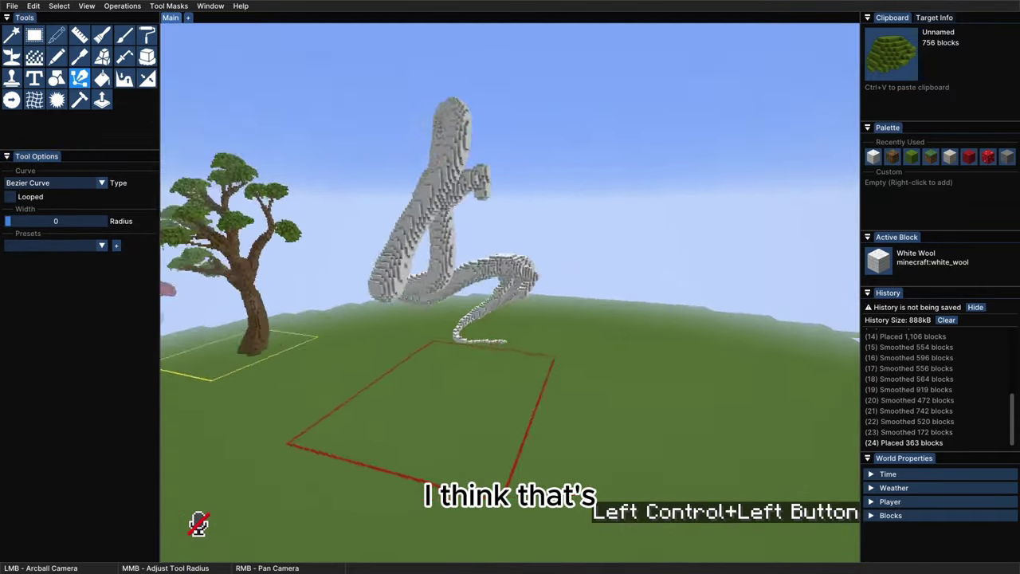
Shape the head from light gray wool metaball superspheres, using 16 × 9 × 9 with a 30° roll for the snout, and smooth it with radius 3
left_click_drag(510, 318, 558, 319, "ctrl")
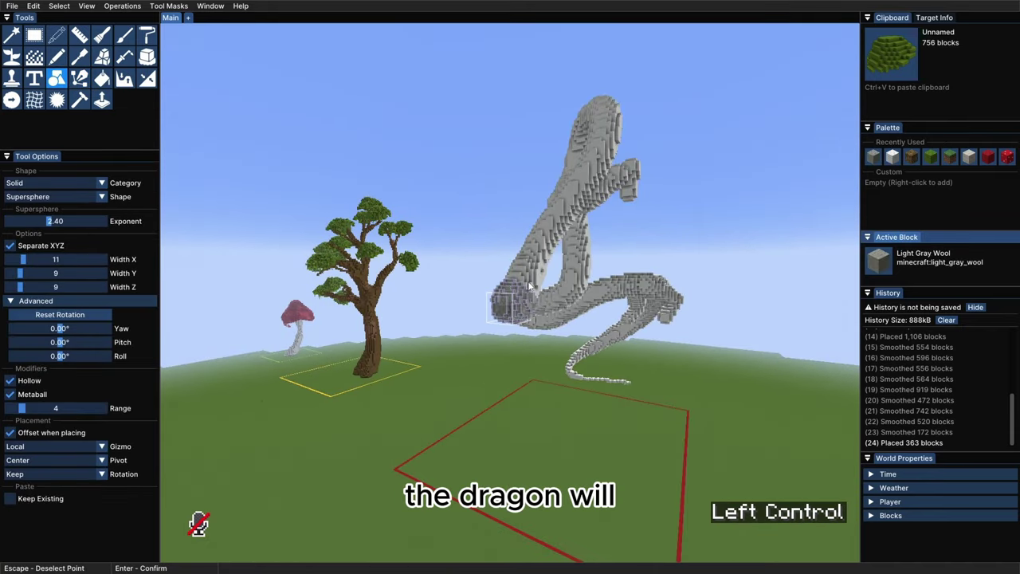
left_click_drag(529, 284, 536, 324, "ctrl")
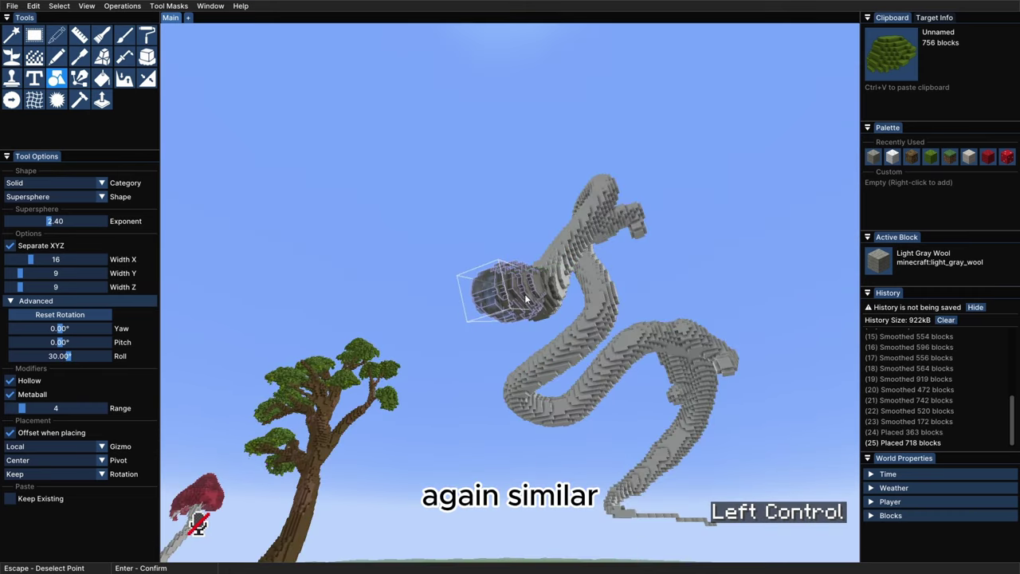
left_click_drag(525, 293, 455, 312, "ctrl")
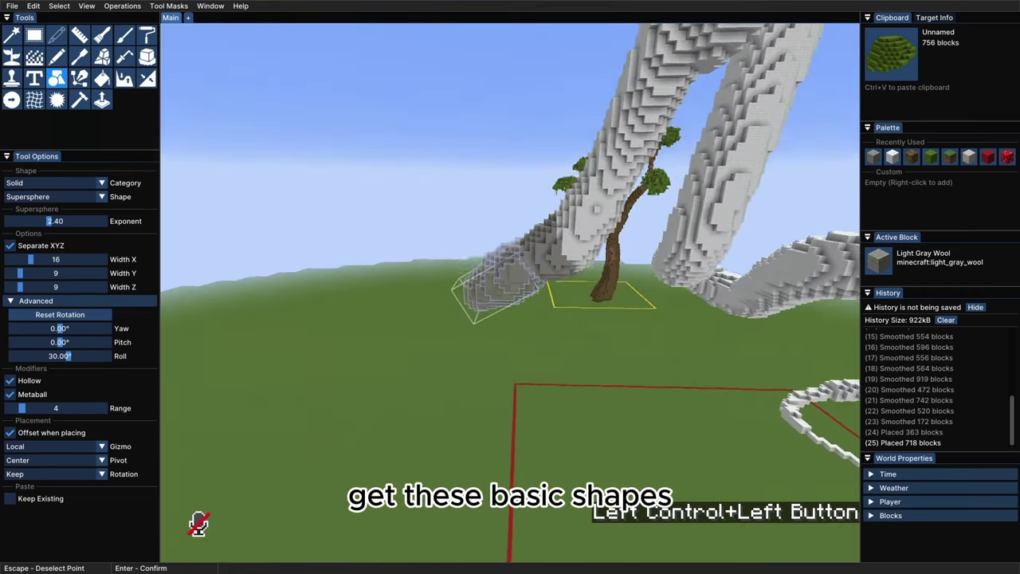
left_click(555, 317)
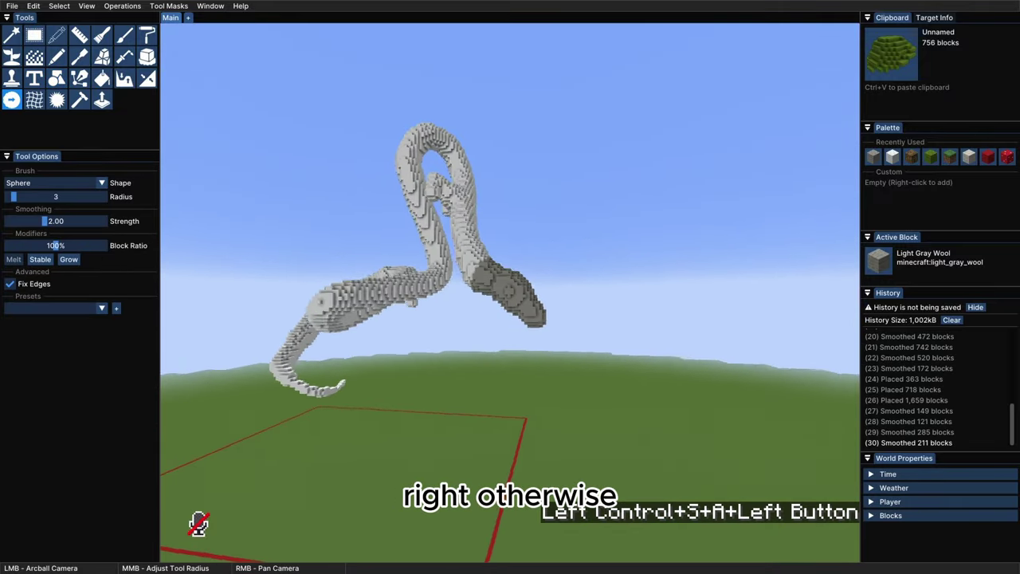
left_click_drag(458, 239, 464, 240, "ctrl")
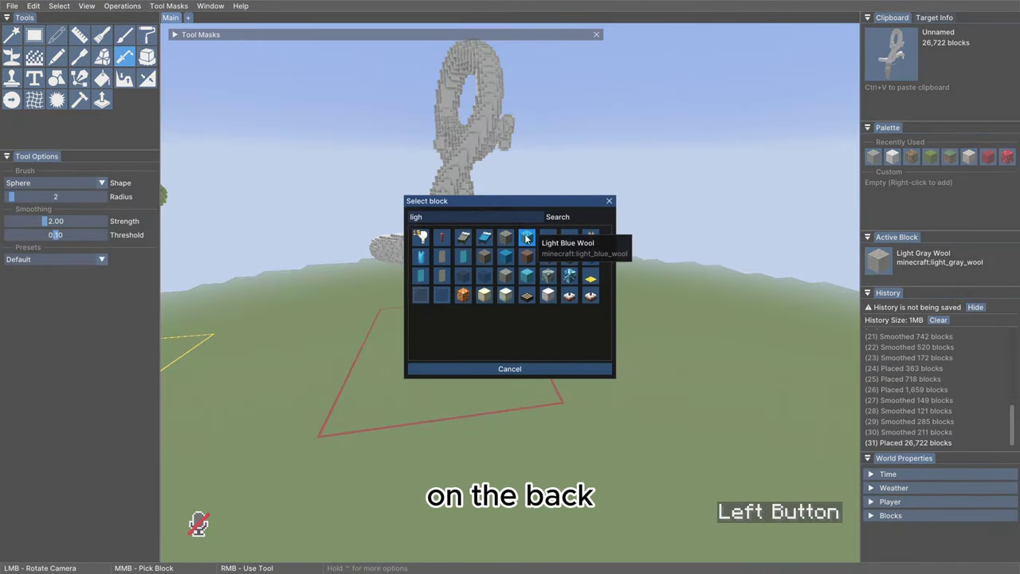
Choose Light Blue Wool for the weld tool and set a cube brush with radius 1 and strength 2.96
left_click(526, 238)
scroll(439, 231, "up", 1)
left_click_drag(438, 203, 240, 209, "ctrl")
left_click(82, 243)
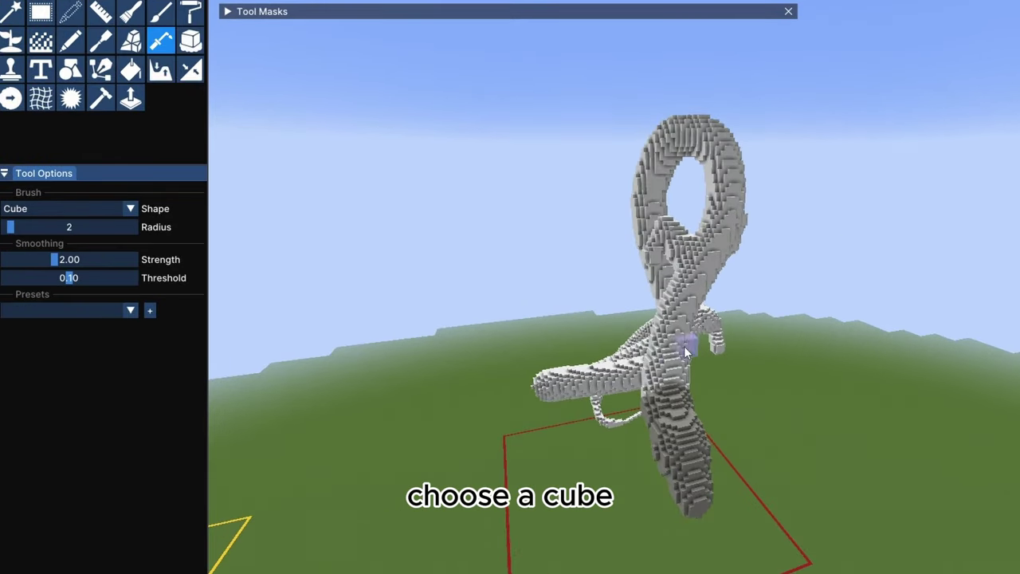
left_click(10, 227)
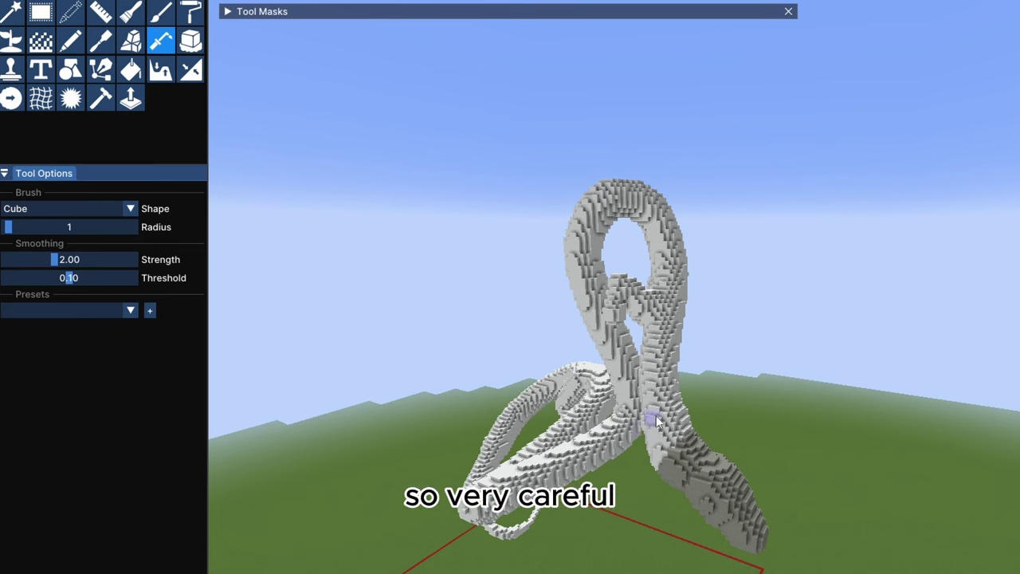
left_click_drag(42, 259, 78, 260)
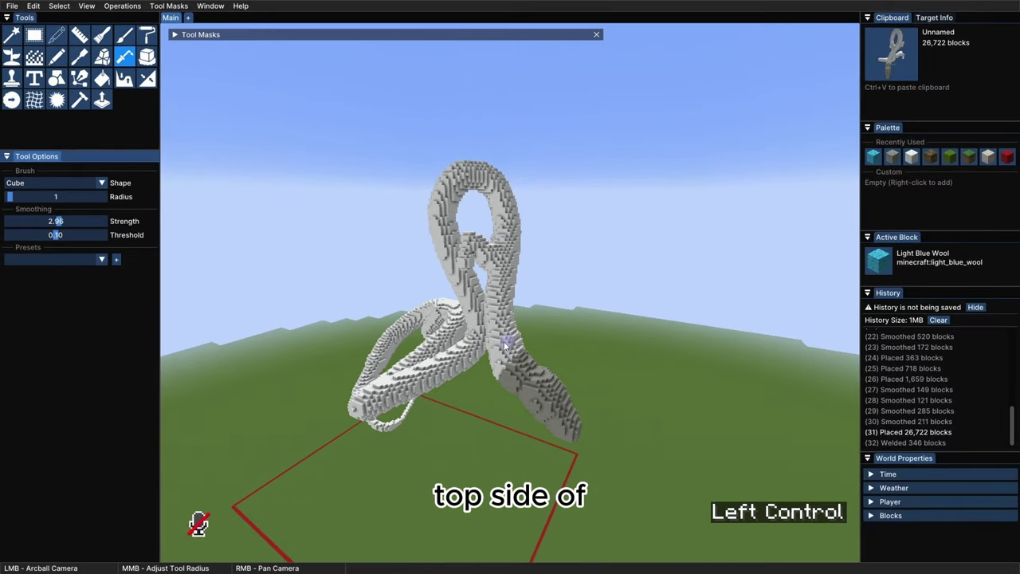
Weld a light blue wool ridge along the dragon's back, from the neck over the loop and down toward the tail
left_click_drag(505, 344, 530, 322, "ctrl")
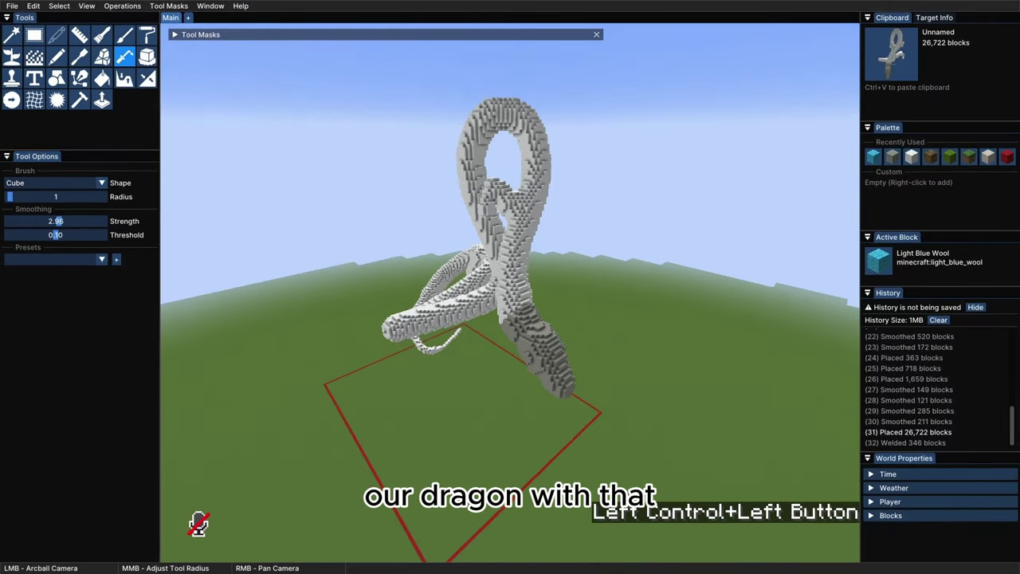
right_click_drag(522, 267, 547, 217)
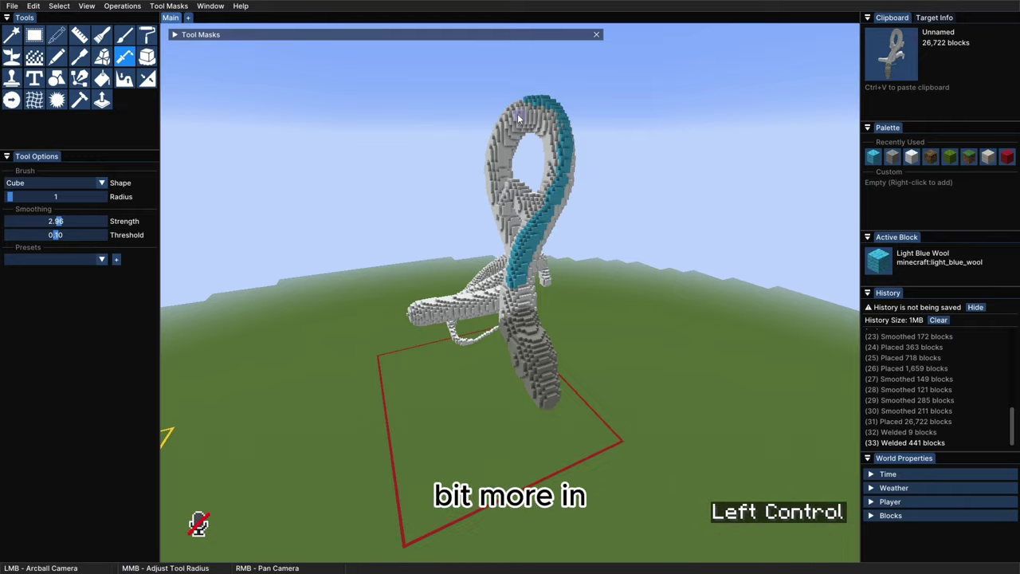
left_click_drag(517, 113, 463, 223, "ctrl")
right_click_drag(462, 223, 446, 249)
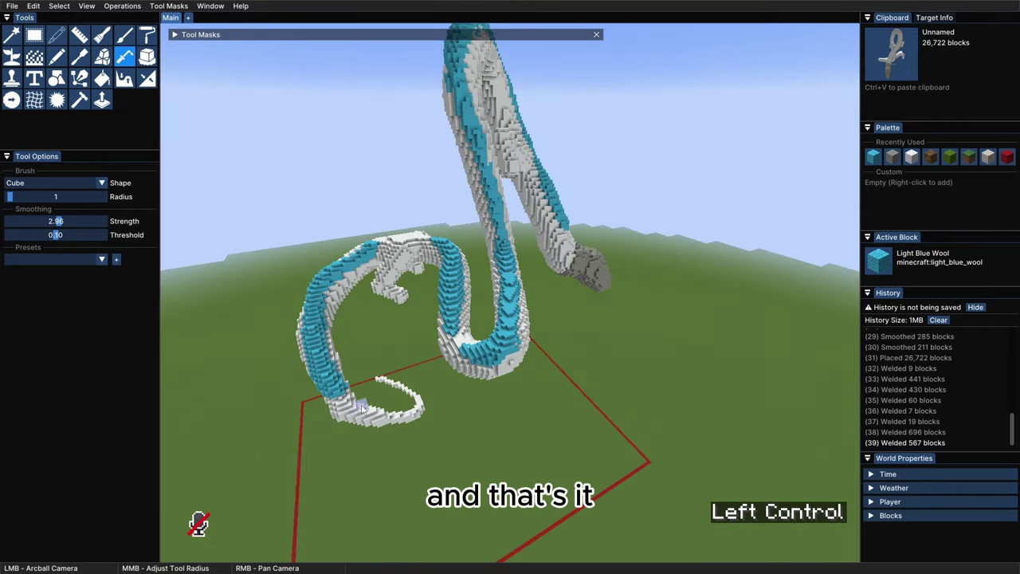
Leave the editor and fly up close to the dragon's gray head to examine its side
key("shift+a+s")
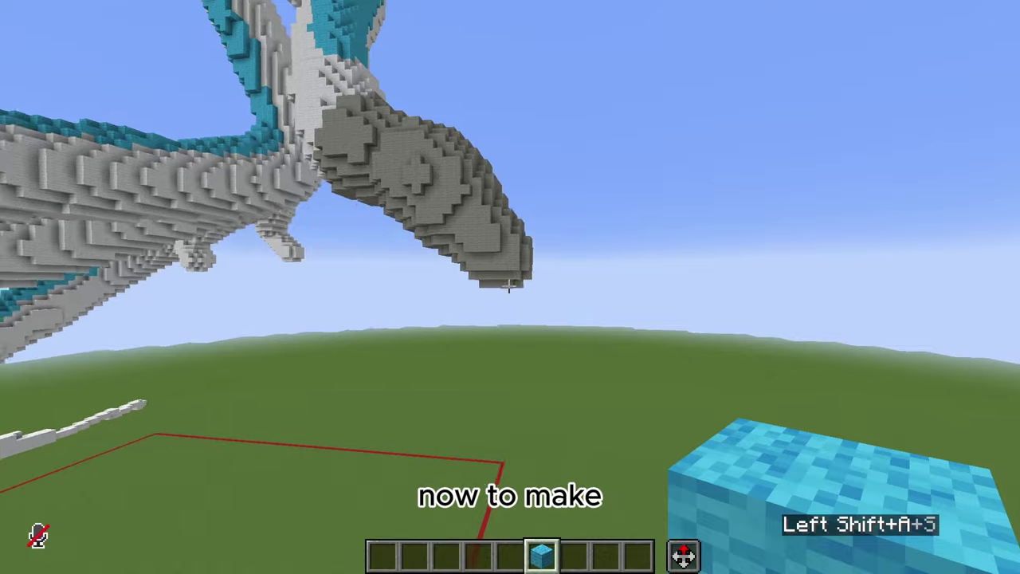
key("ctrl+w")
key("space")
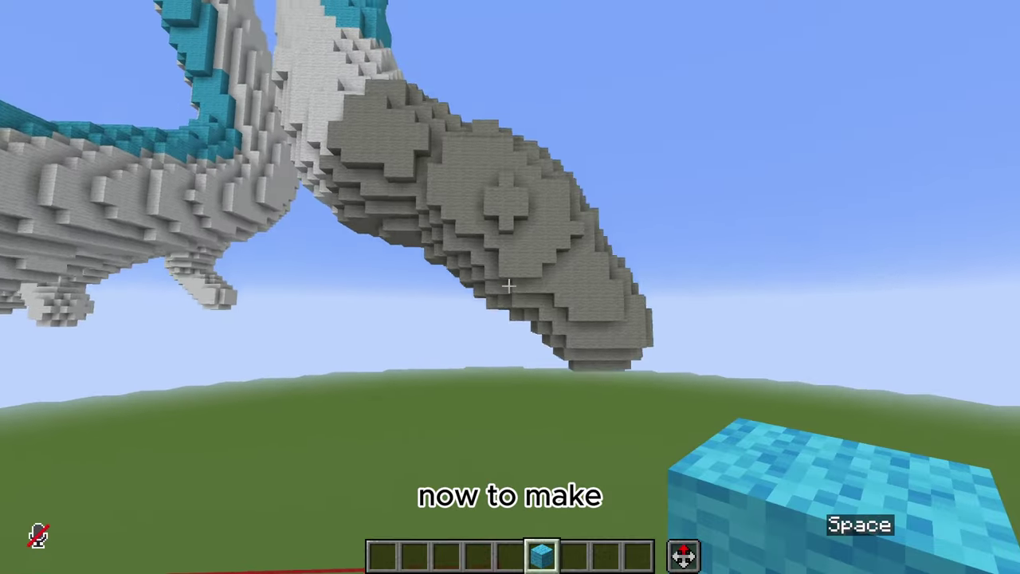
key("d")
key("w")
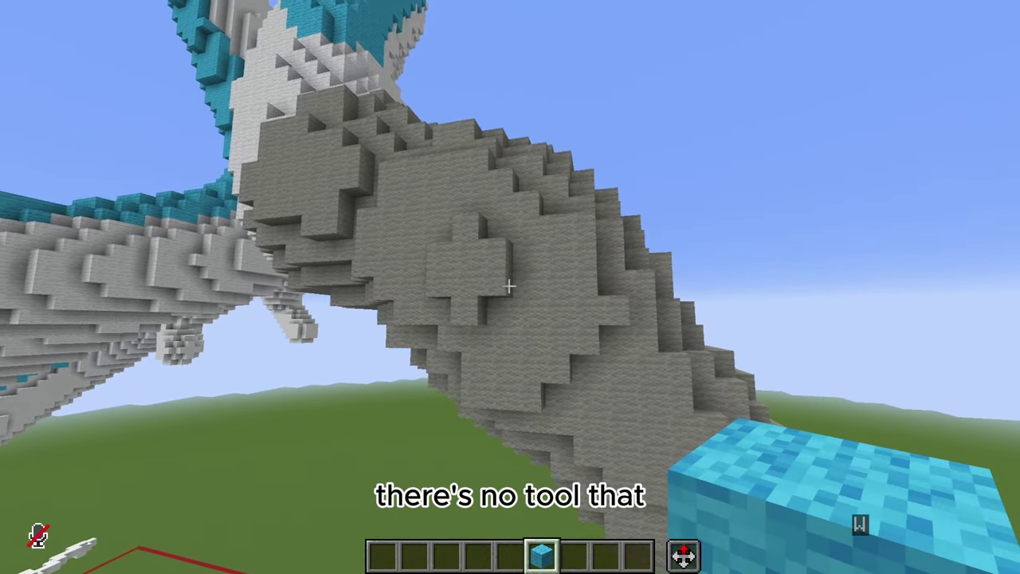
Remove the raised light gray bump on the side of the dragon's head and hollow out an eye socket there
key("a")
key("space")
key("d")
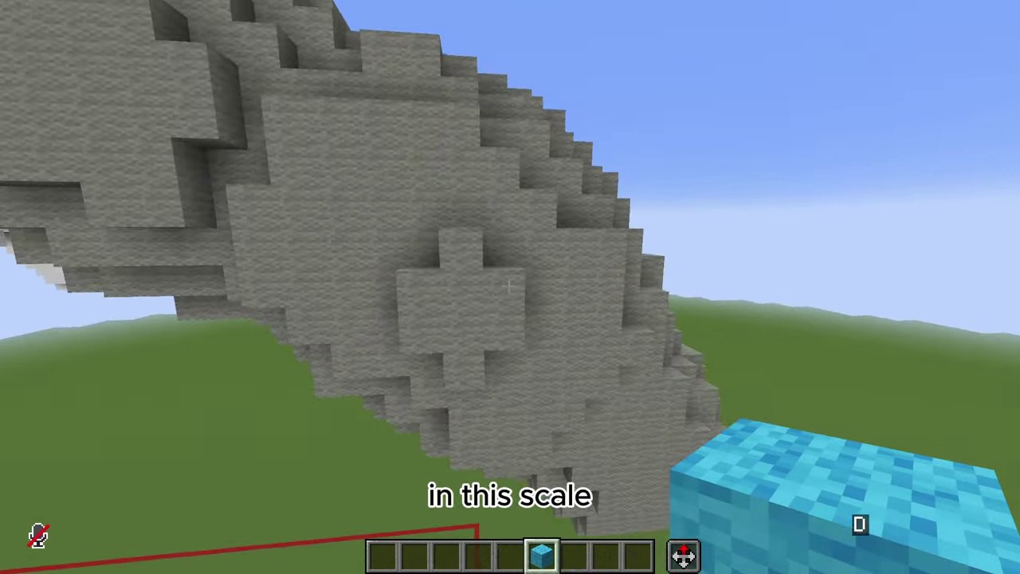
key("shift")
key("w")
key("a")
scroll(509, 287, "down", 1)
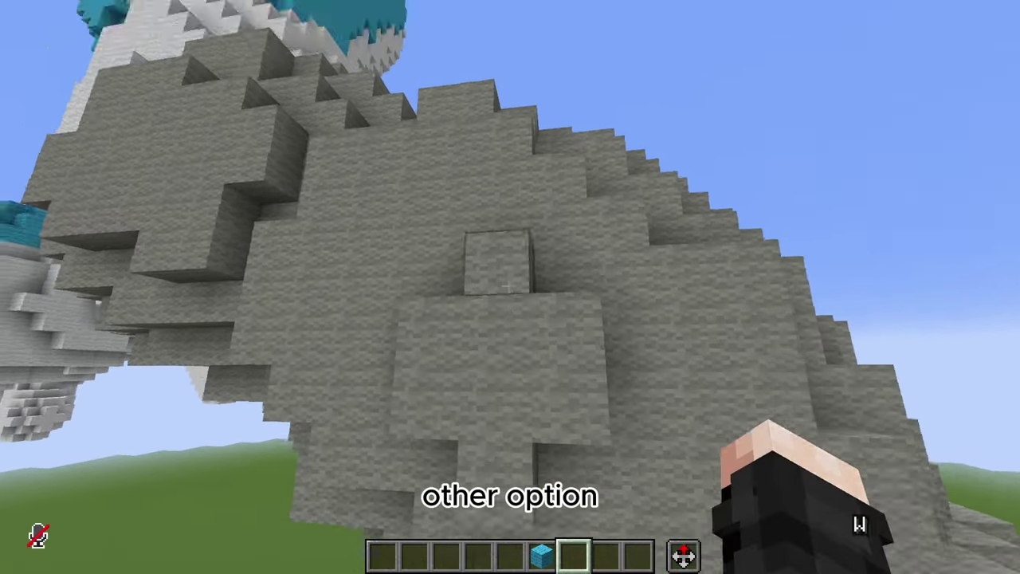
left_click_drag(510, 287, 510, 286)
key("s")
key("d")
key("ctrl")
key("w")
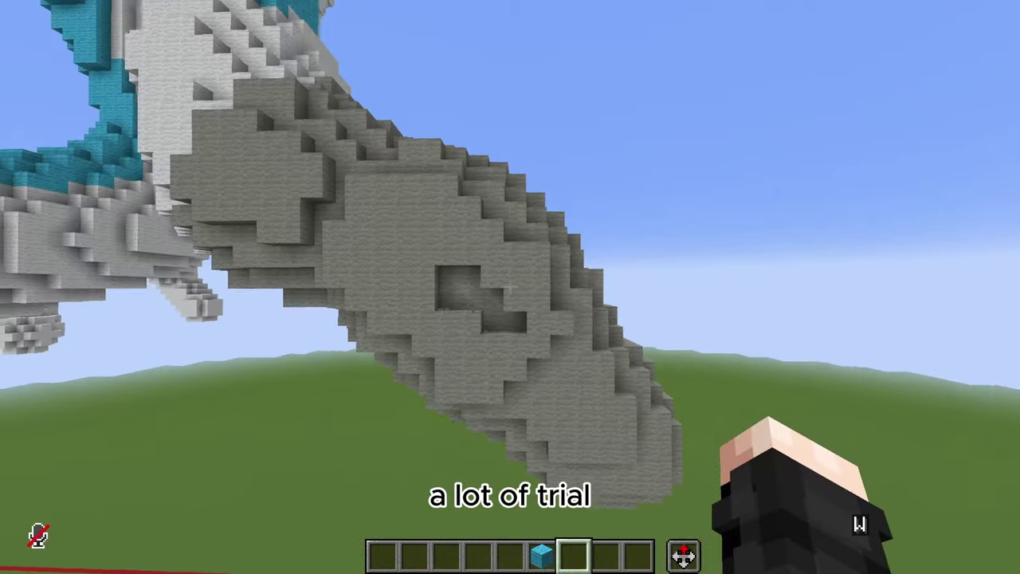
Place black wool in a stepped line along the side of the snout to draw the mouth
key("s")
key("ctrl")
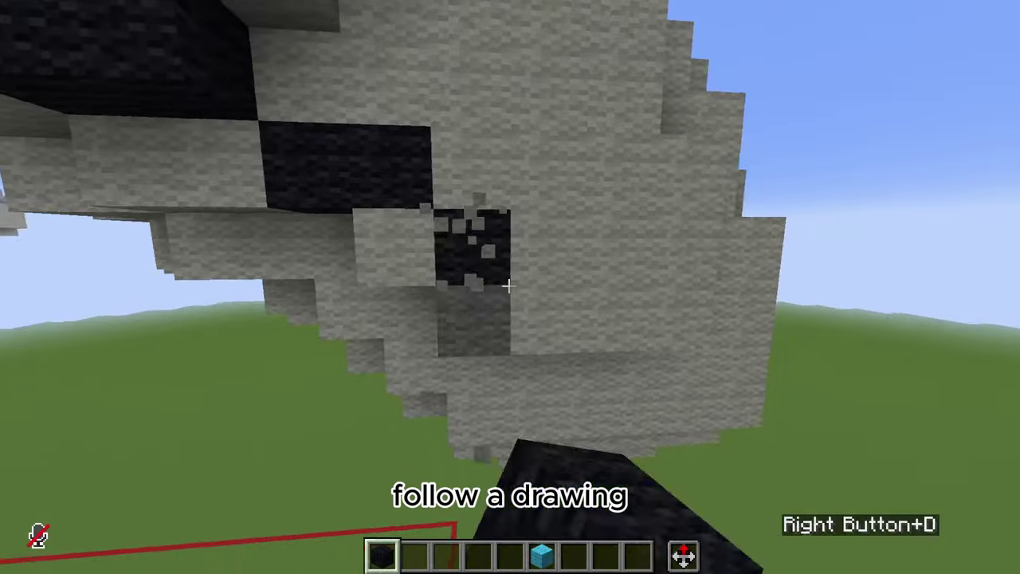
key("d")
key("shift")
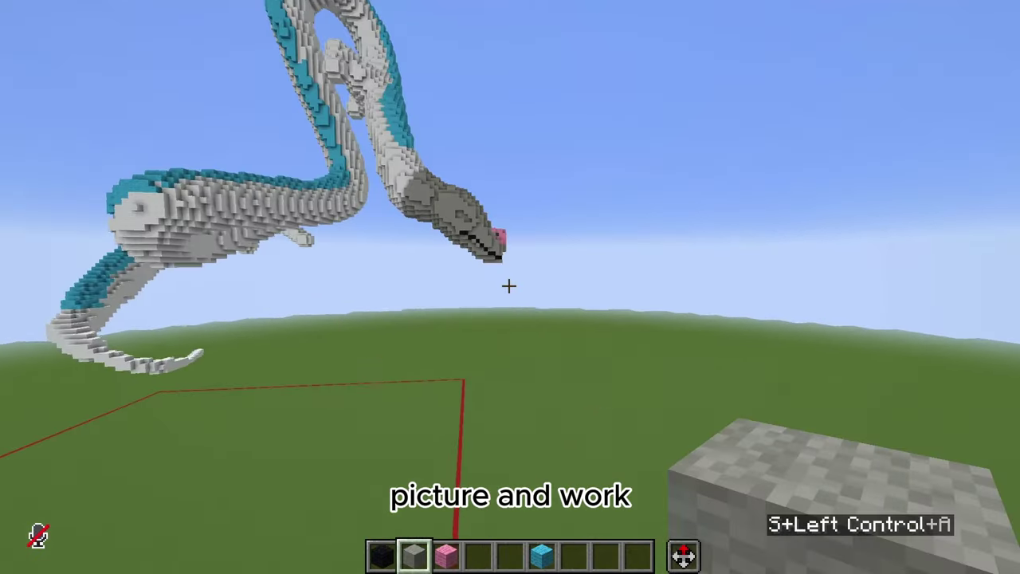
Break away some pink wool blocks at the tip of the snout to shape the nose
key("c")
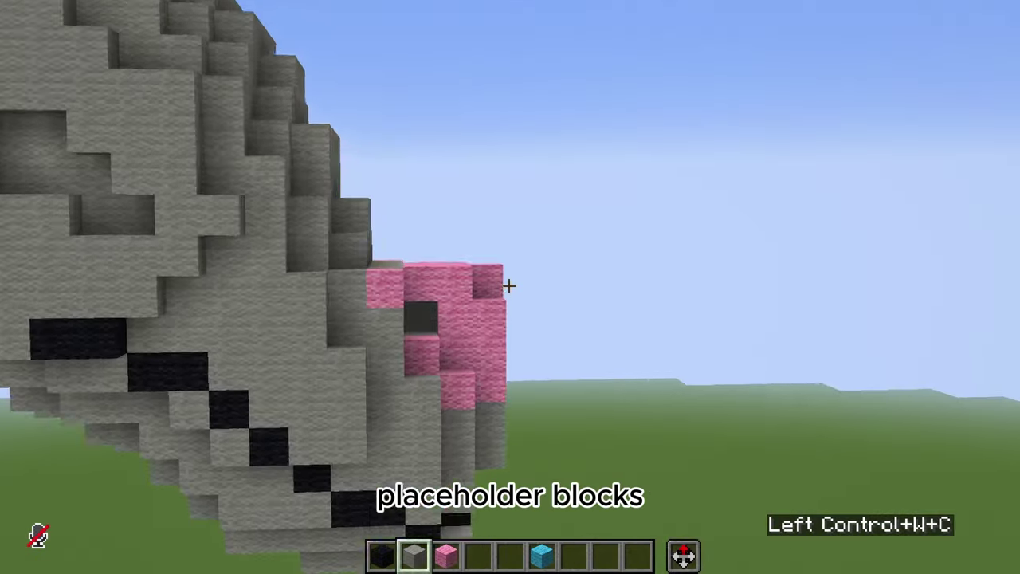
key("shift")
left_click(510, 287)
key("w")
key("d")
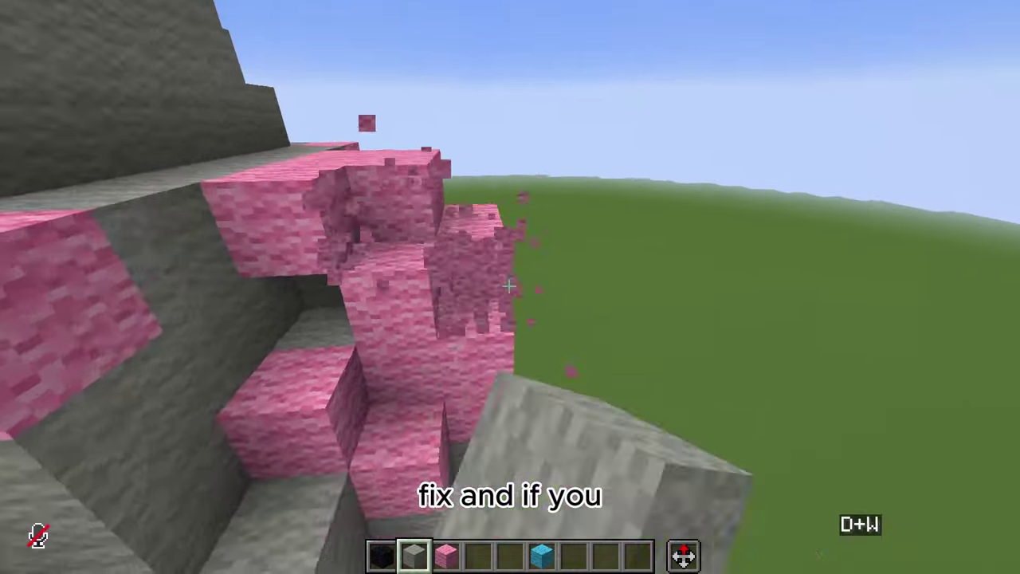
key("ctrl")
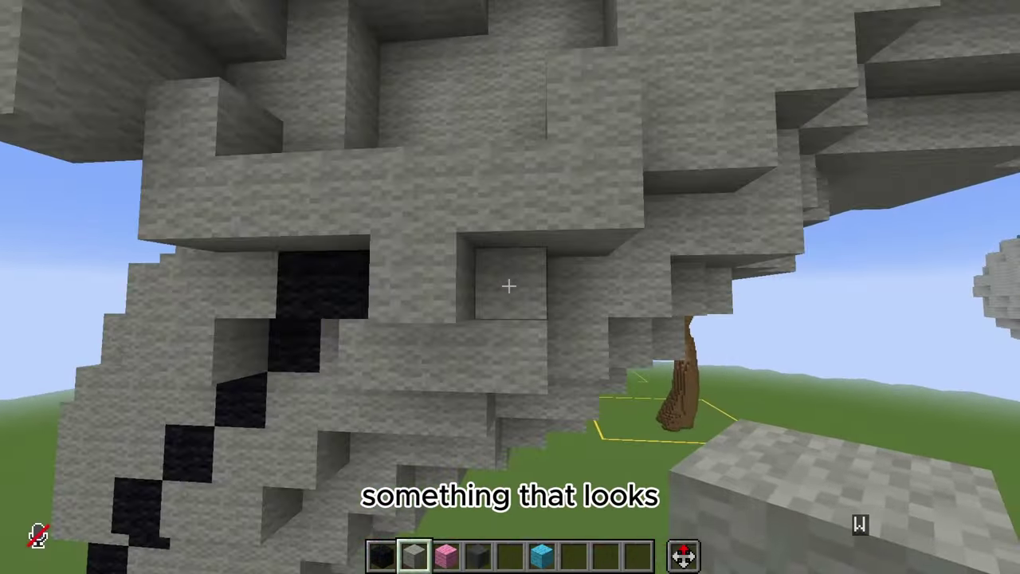
Fill gaps along the cheek and jaw with light gray wool and check the side of the head around the eye
right_click(509, 285)
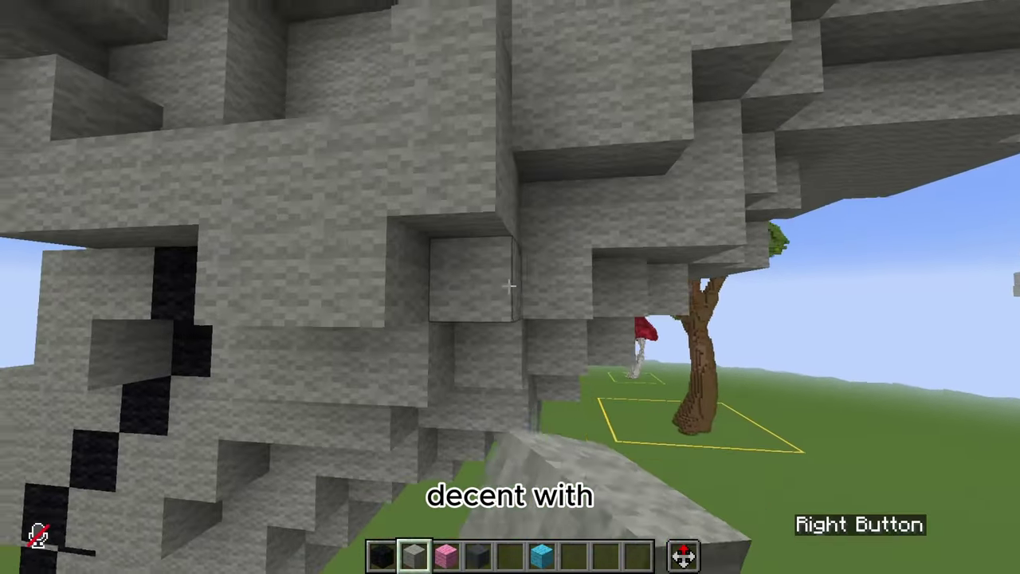
key("s")
key("a")
key("d")
key("space")
key("w")
key("space")
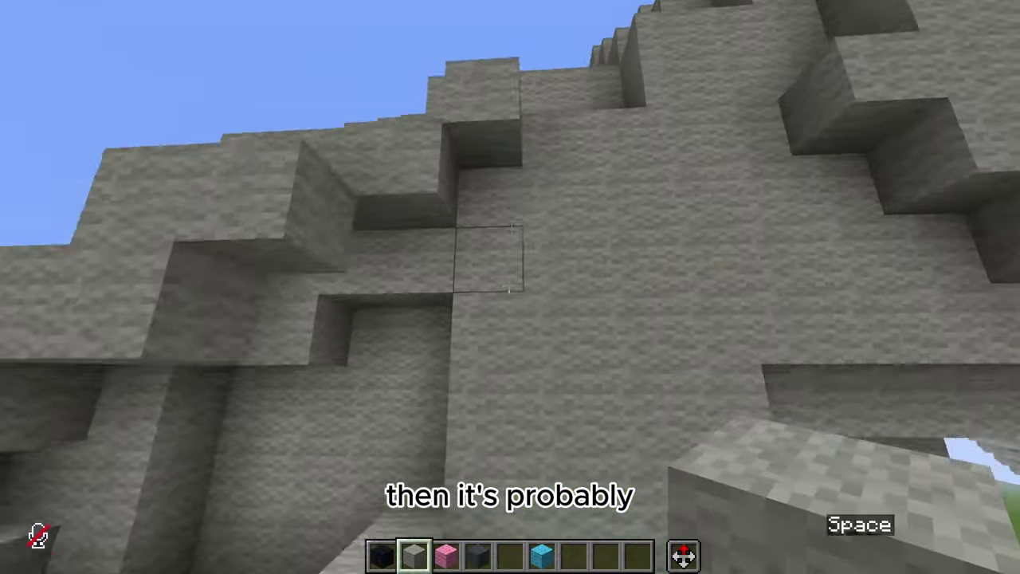
key("s")
key("a")
key("w")
key("ctrl")
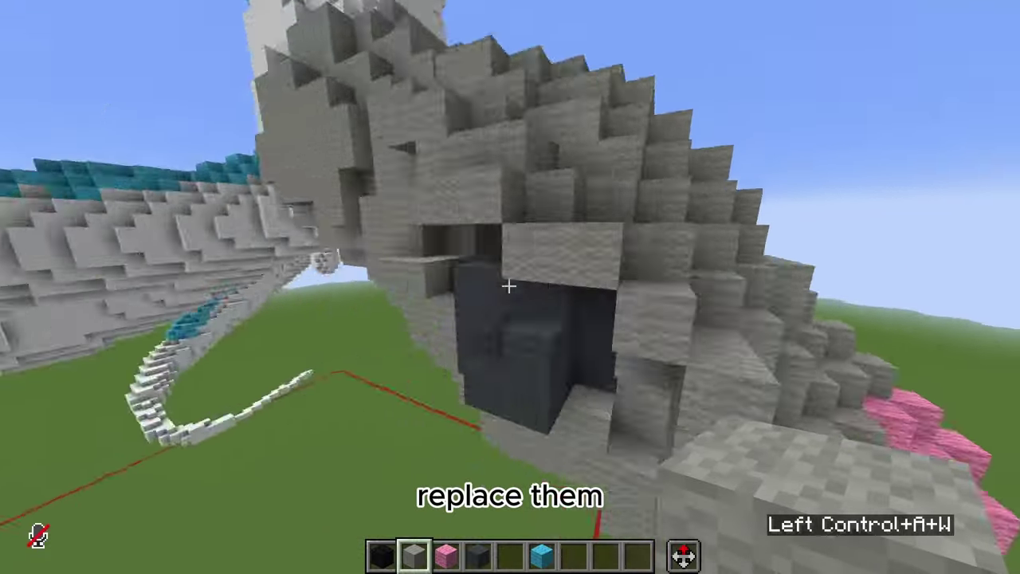
key("d")
key("w")
Place orange wool guide blocks on top of the head, running up the centre line and branching outward
scroll(508, 285, "down", 3)
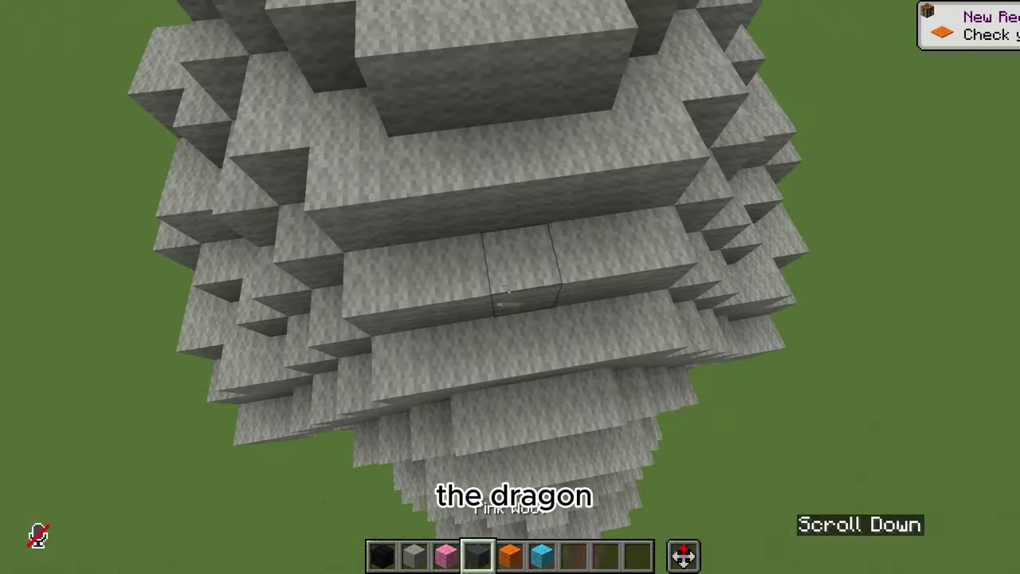
right_click(509, 285)
key("space")
right_click(509, 286)
key("a")
key("w")
right_click(509, 285)
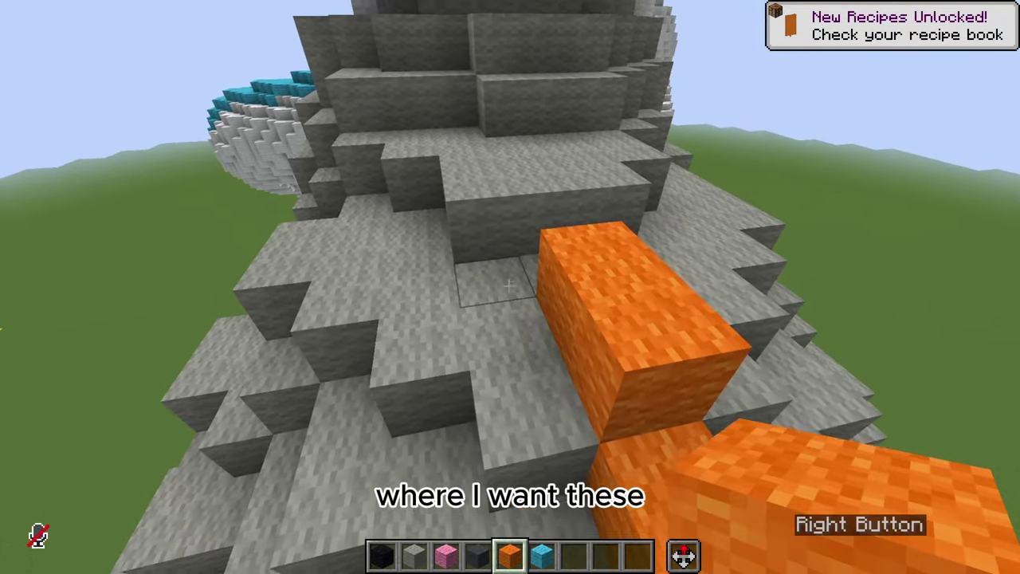
right_click(510, 287)
key("space")
key("a")
right_click(510, 287)
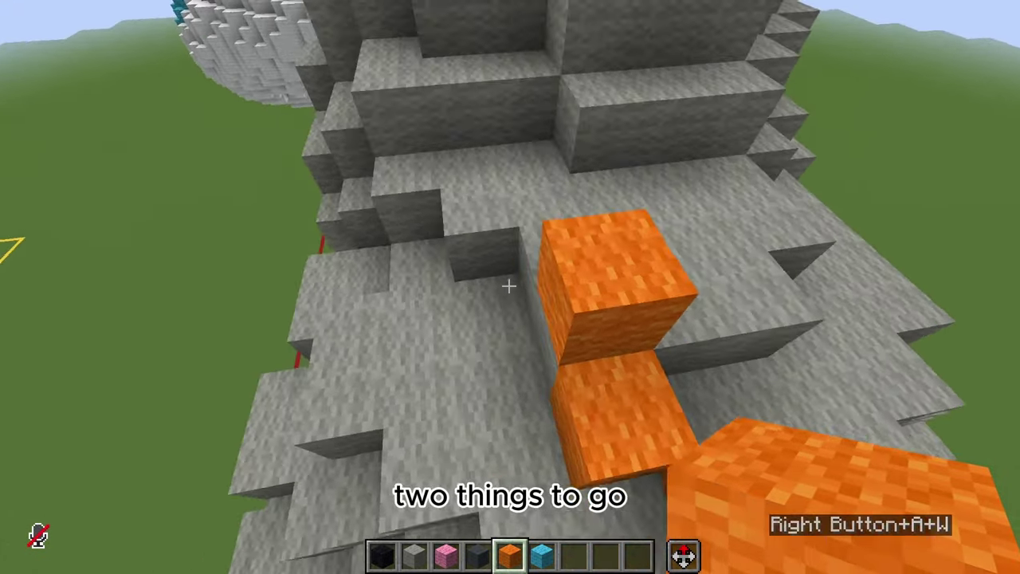
Mark the two horn bases with gray wool on either side of the orange guide lines
scroll(510, 287, "up", 1)
right_click(510, 287)
right_click(510, 287)
key("a")
key("s")
key("space")
key("ctrl")
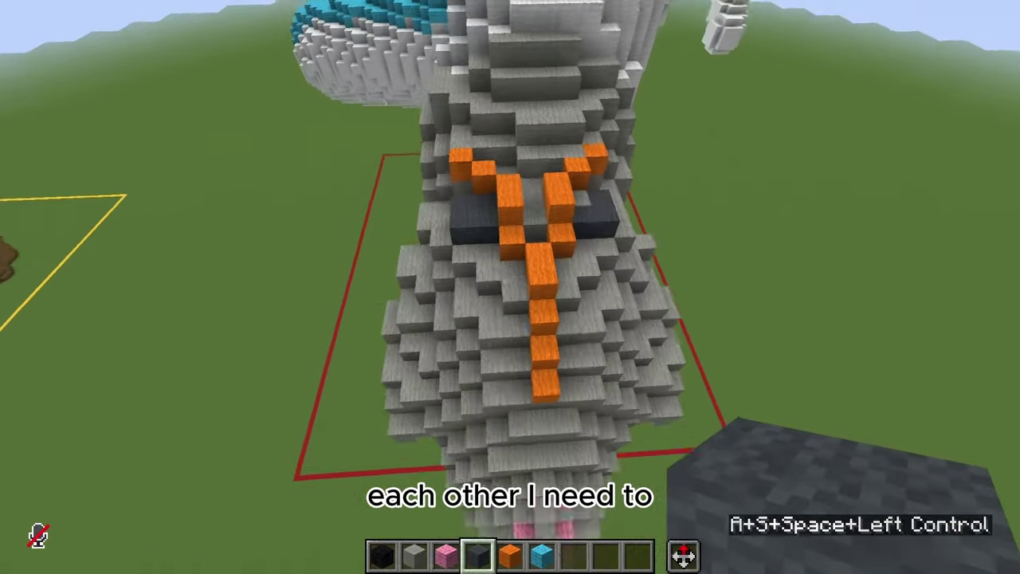
key("d")
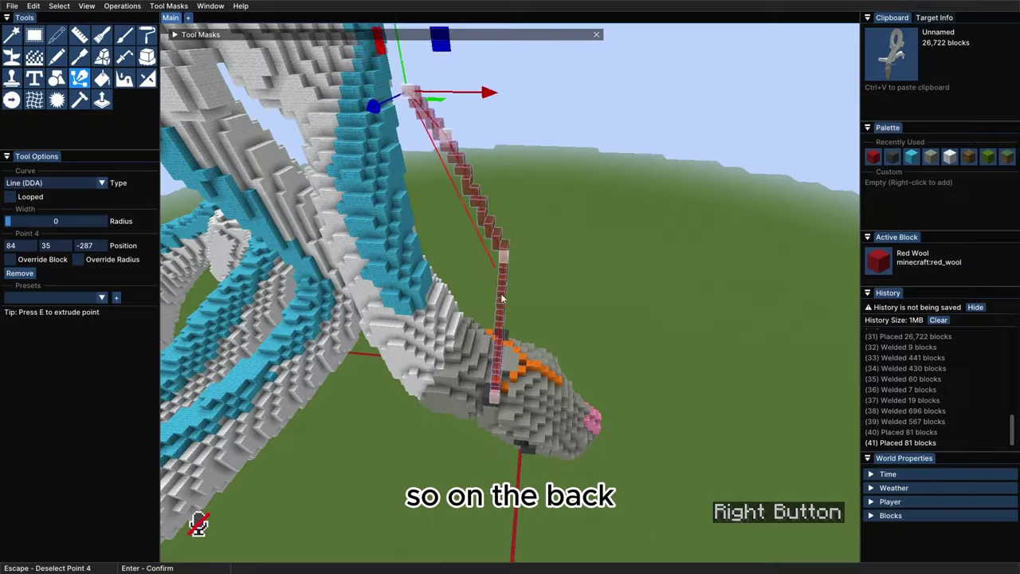
Build two red wool horns from curves at the back of the head and compare them from the front
key("ctrl")
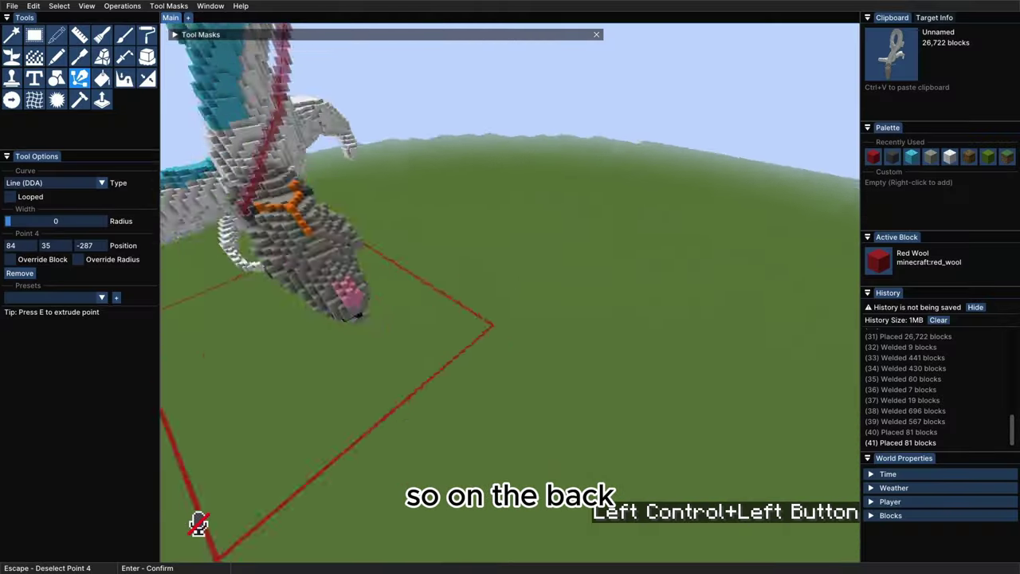
key("space")
key("a")
key("w")
key("w")
key("a")
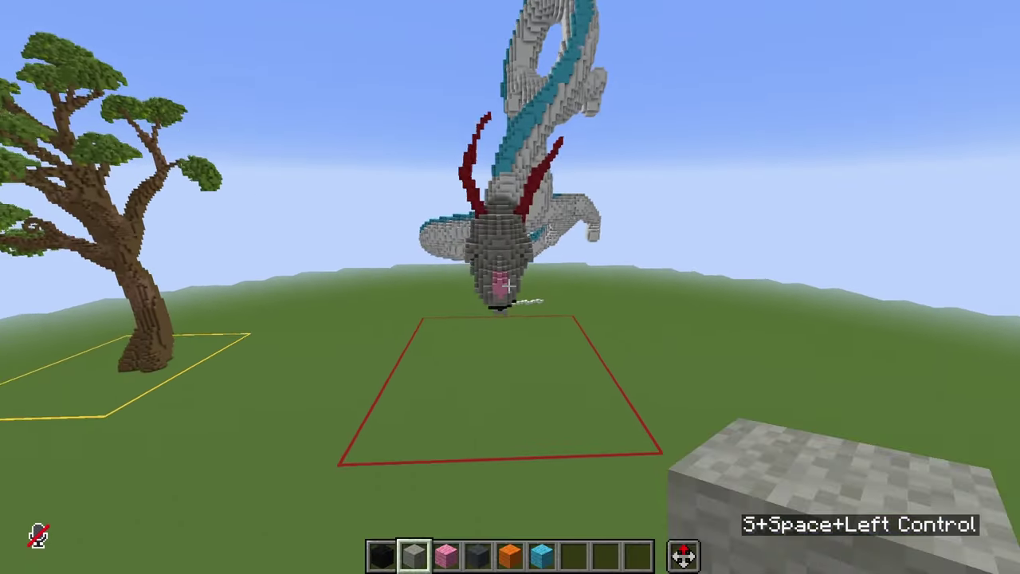
key("shift+s")
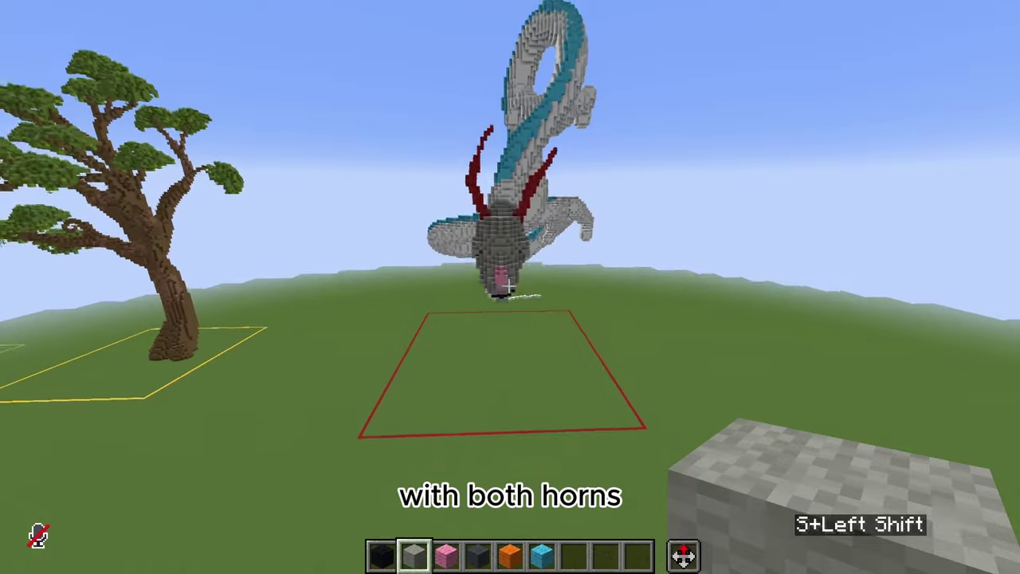
key("ctrl+space+w")
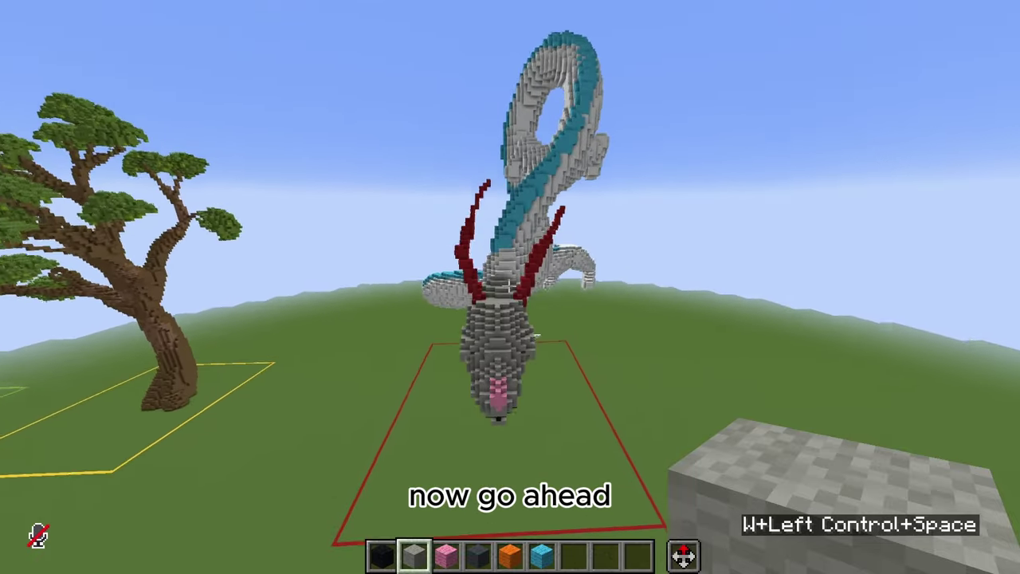
key("Shift_R")
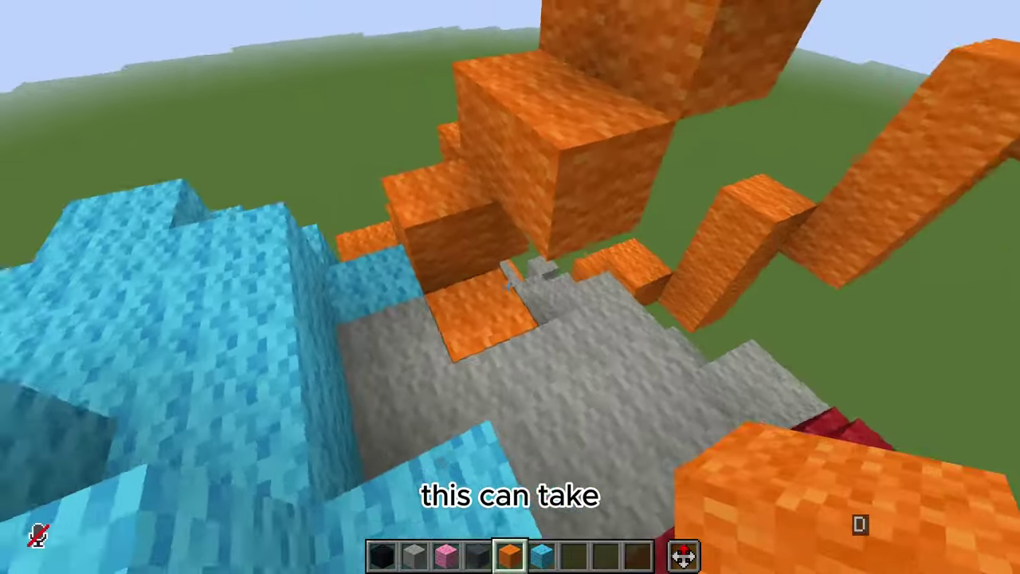
Build an orange wool ear by hand beside the red horn, filling its base and rim block by block
right_click(510, 285)
key("d+w")
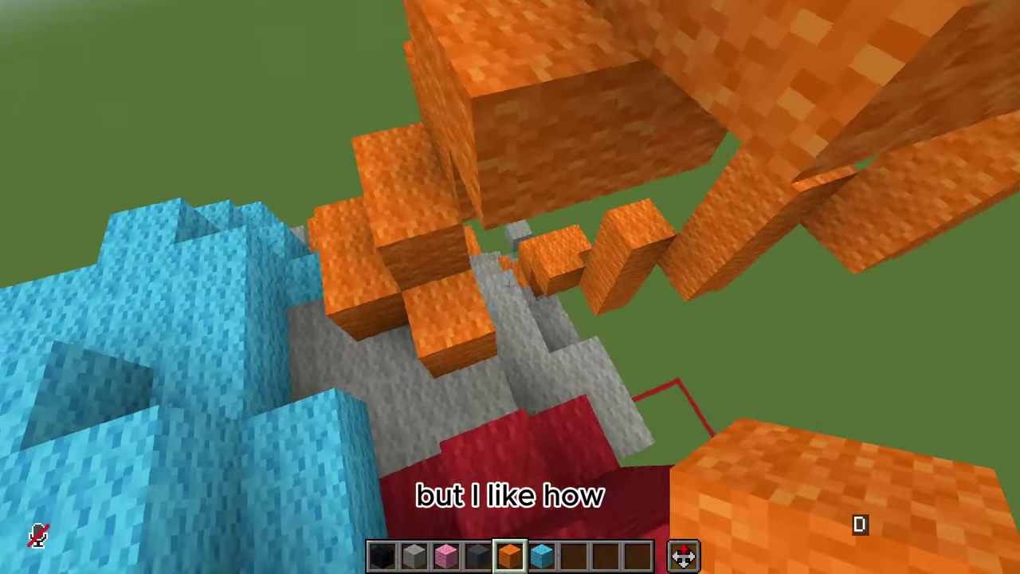
key("shift")
right_click(510, 285)
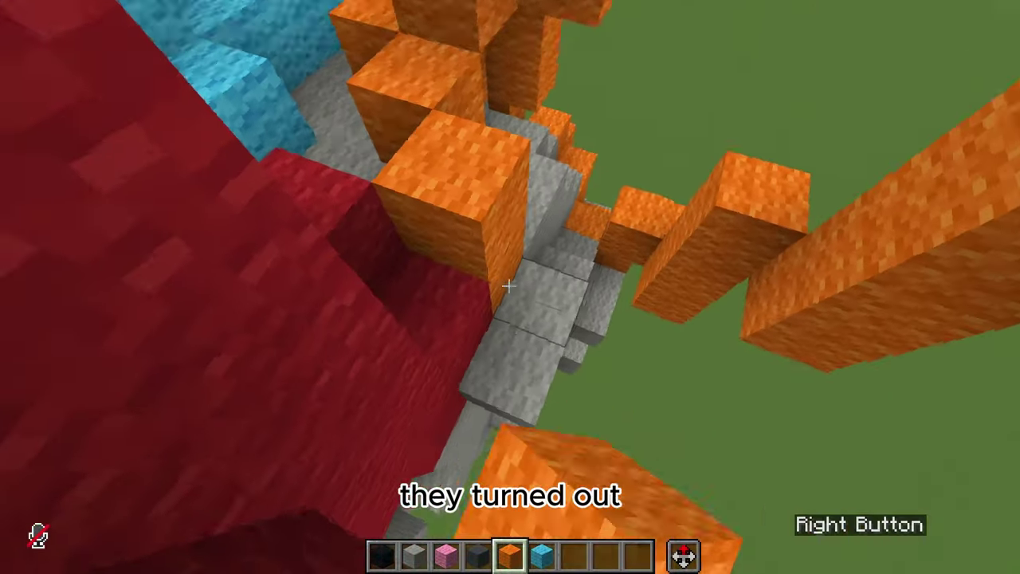
right_click(510, 285)
key("s+d")
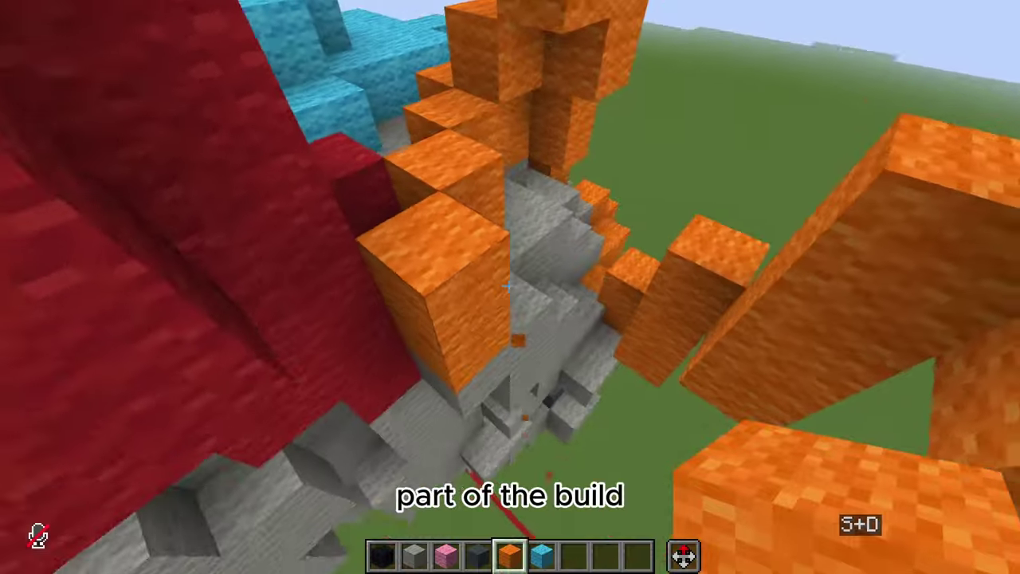
right_click(510, 286)
key("a+s")
key("d")
right_click(509, 286)
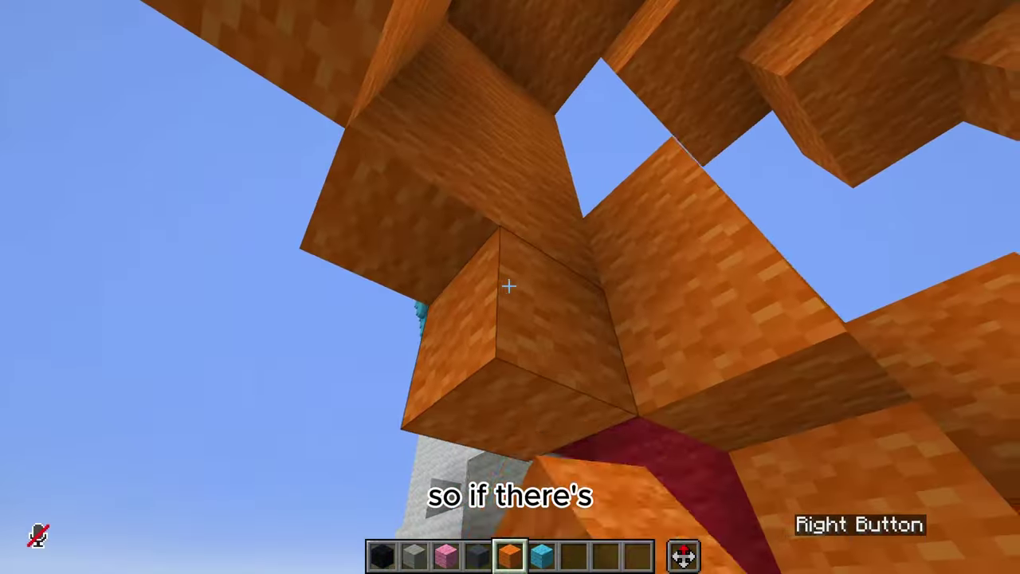
key("a+s")
right_click(510, 285)
key("w")
key("d")
right_click(510, 285)
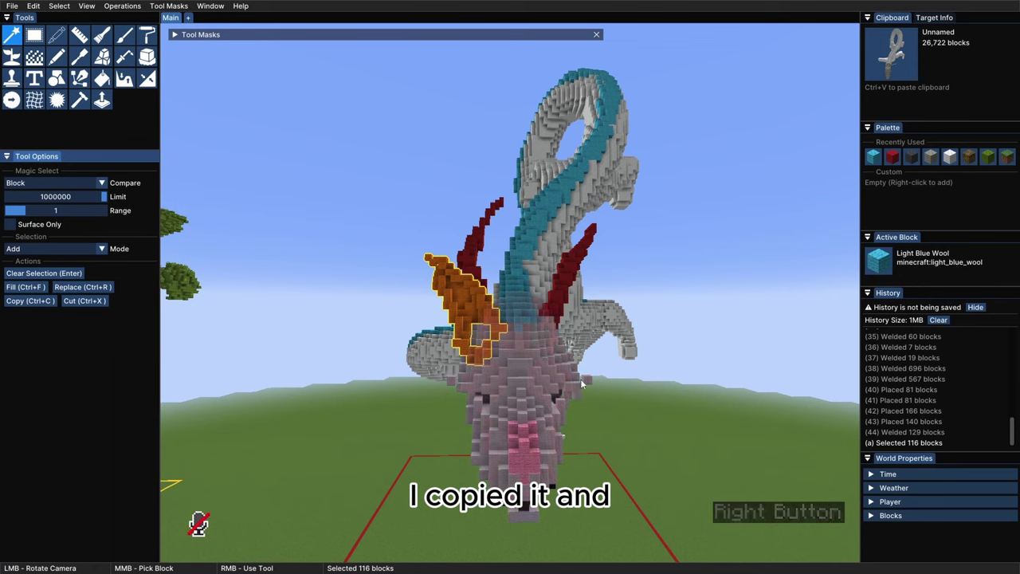
Copy the selected orange wool ear and paste a mirrored copy on the other side of the head
key("ctrl+c")
key("ctrl+v")
left_click(652, 341)
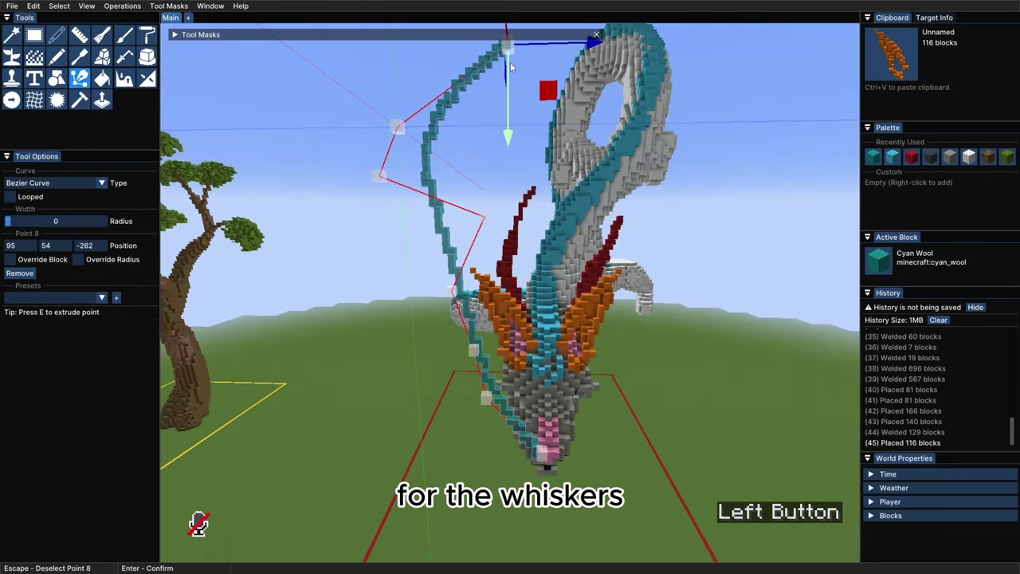
Shape a cyan wool Bezier curve with radius 0 as a whisker from the snout, moving its end point to 95, 54, -242
left_click_drag(510, 67, 558, 83)
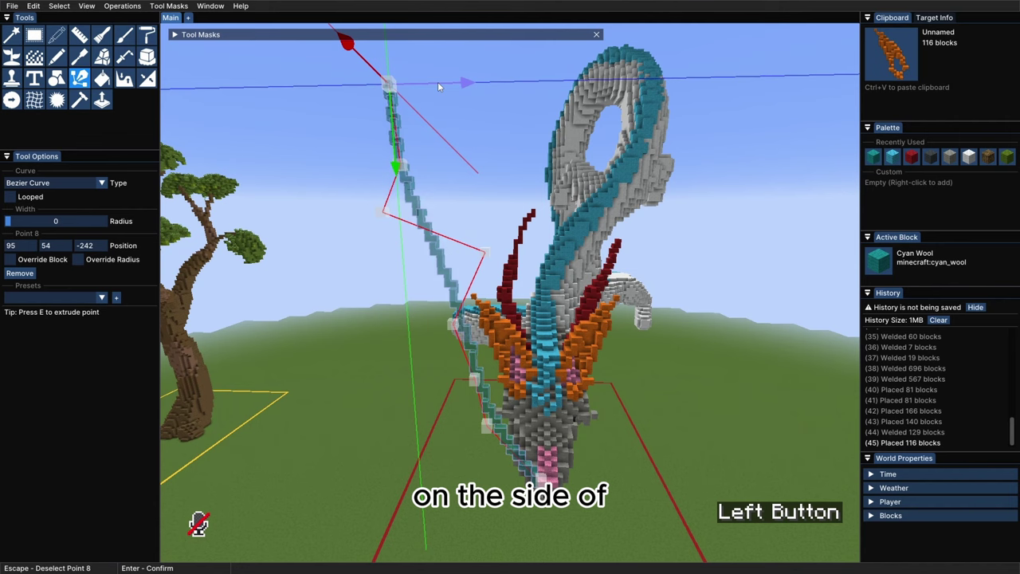
left_click(540, 319, "ctrl")
key("s")
scroll(512, 317, "down", 3, "ctrl")
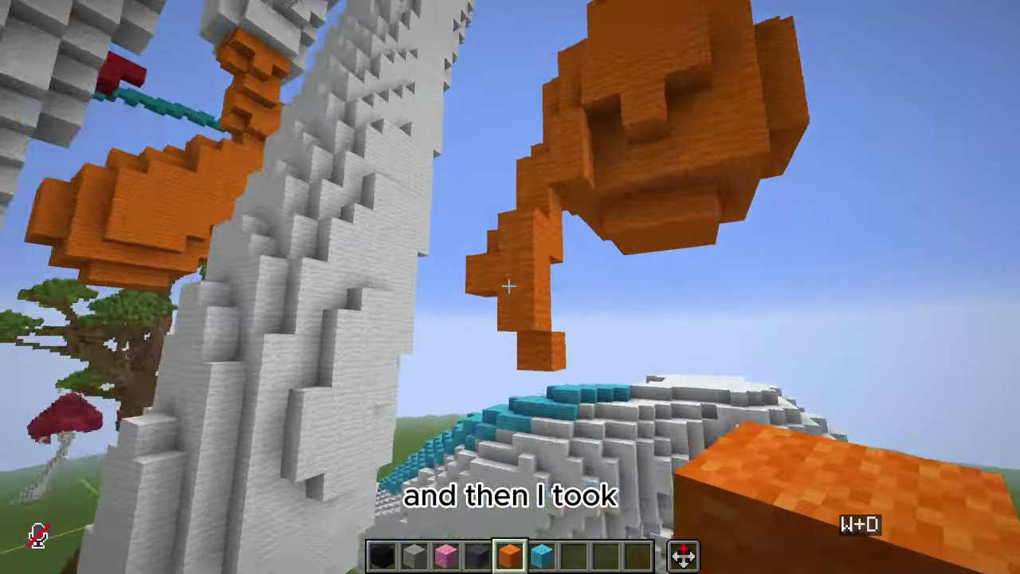
Add orange wool blocks by hand to form the claws on the dragon's foot and check them from the front
right_click(509, 285)
key("w+d")
key("space+w")
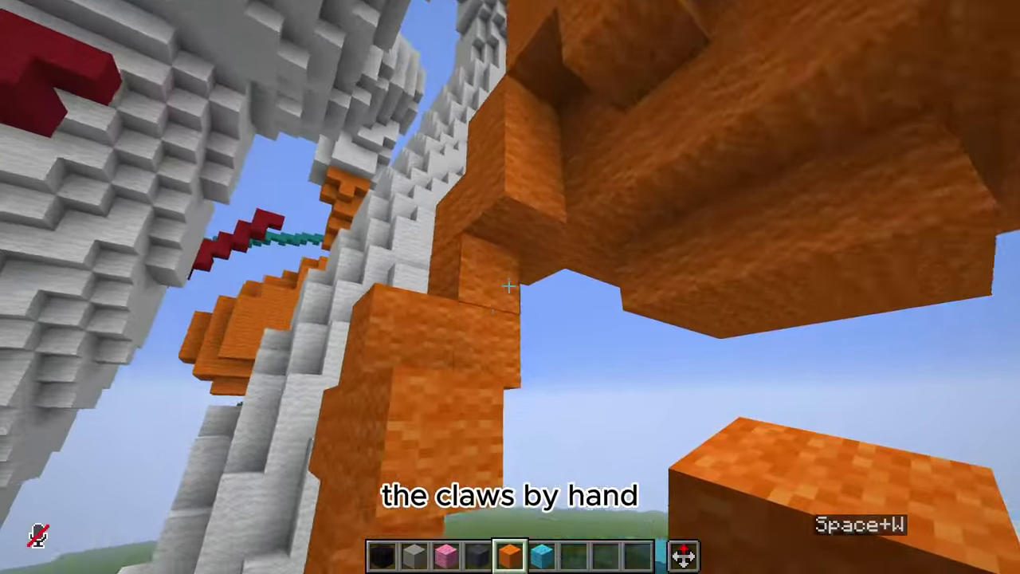
right_click(509, 285)
key("shift")
right_click(509, 284, "shift")
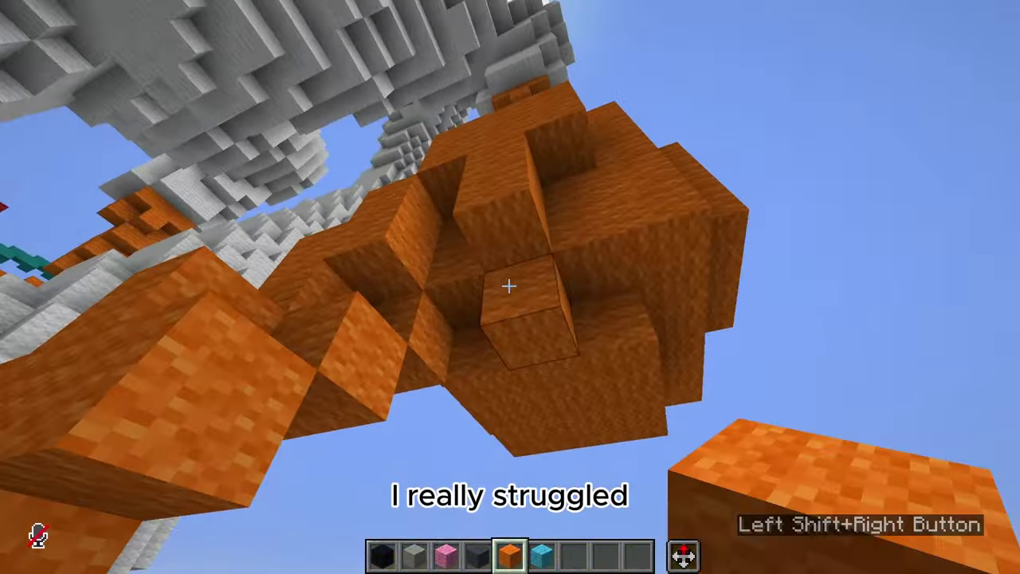
right_click(508, 285)
key("c")
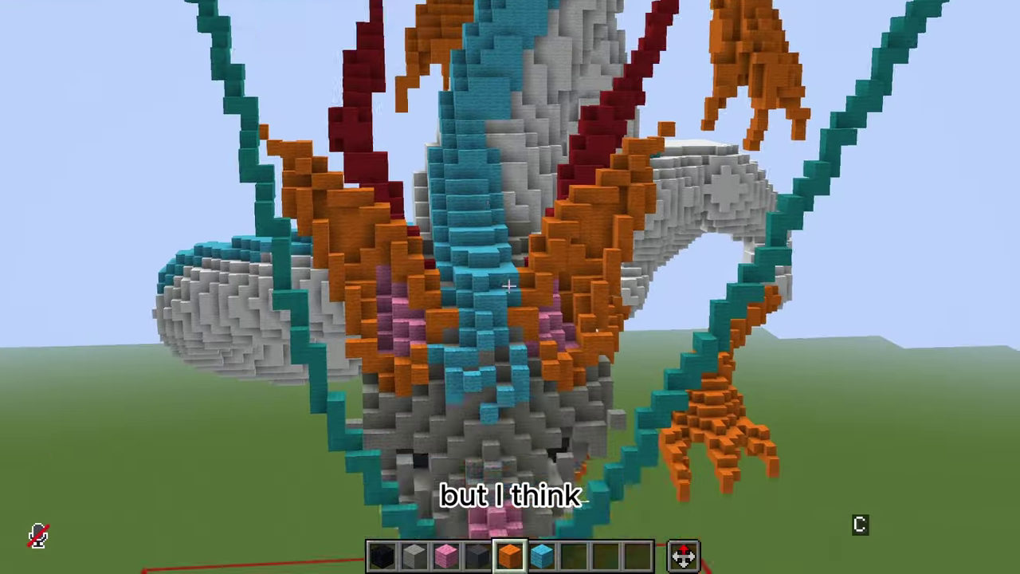
scroll(508, 285, "down", 5)
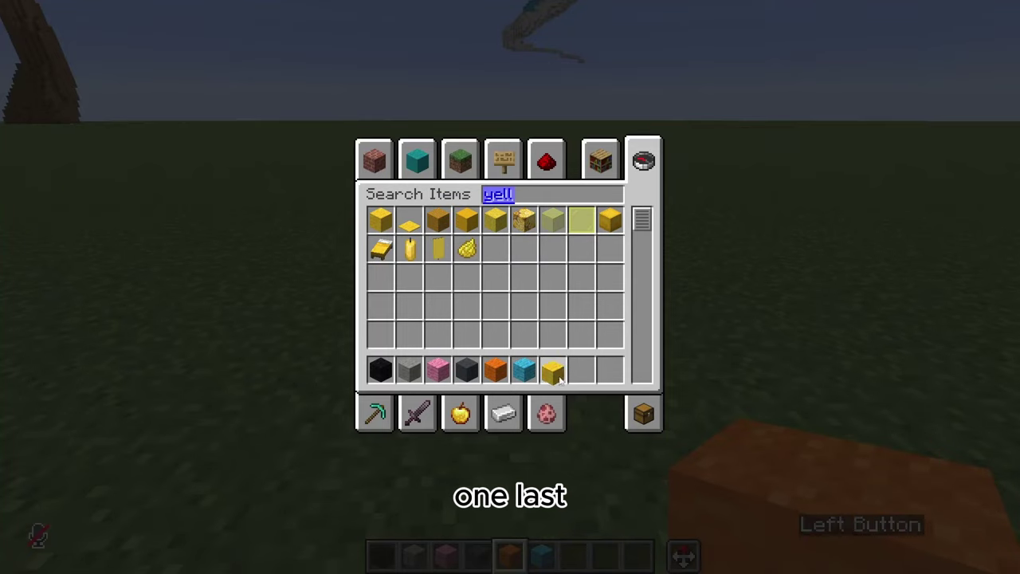
Take yellow wool and stack a small vertical hair strand of blocks on open grass
key("e")
scroll(509, 284, "down", 2)
key("space")
right_click(508, 284)
key("space")
right_click(509, 285)
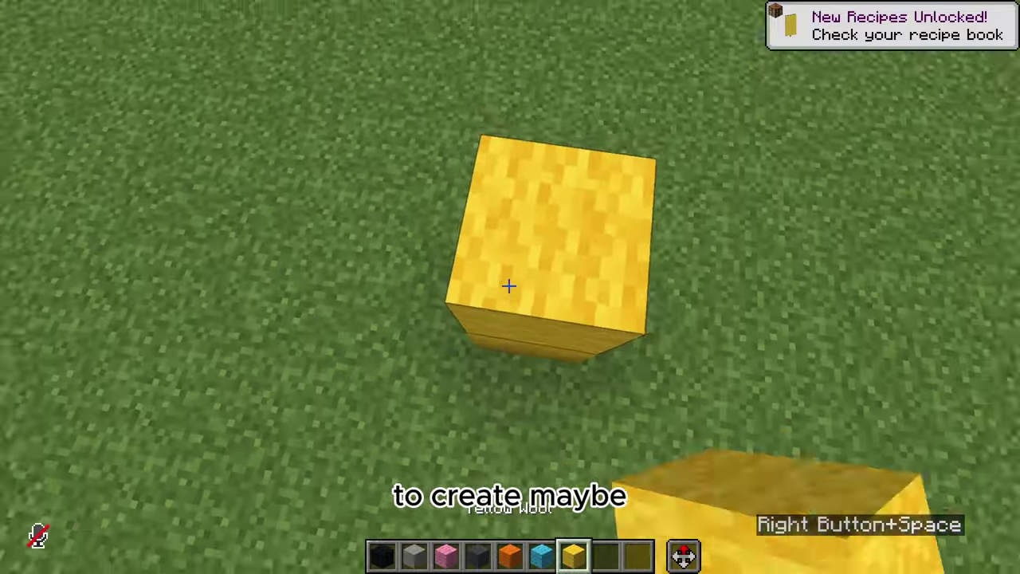
key("a")
key("s")
right_click(508, 285)
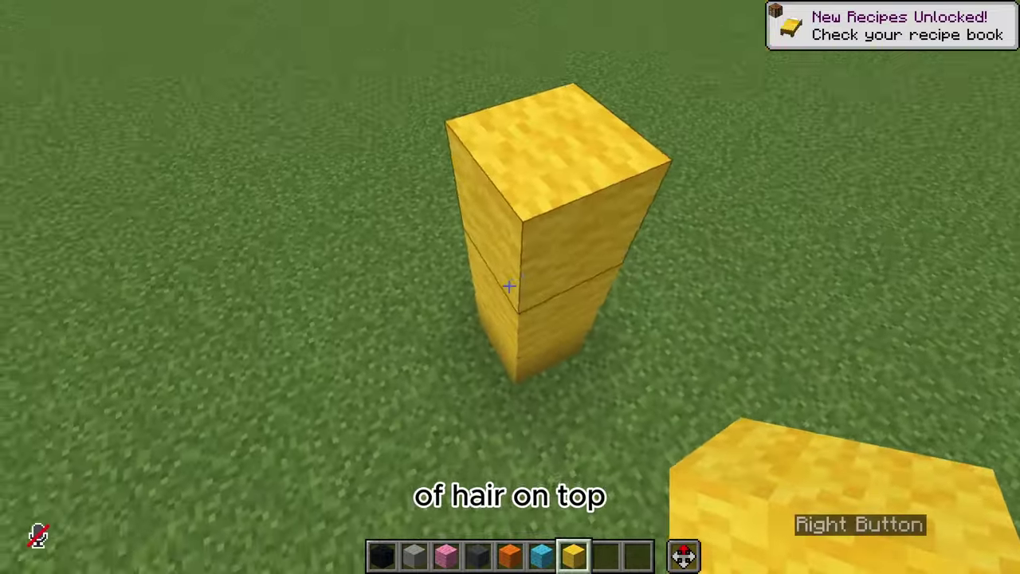
Build three more small yellow wool hair variants of three to four blocks beside the first strand
right_click(508, 285)
key("d")
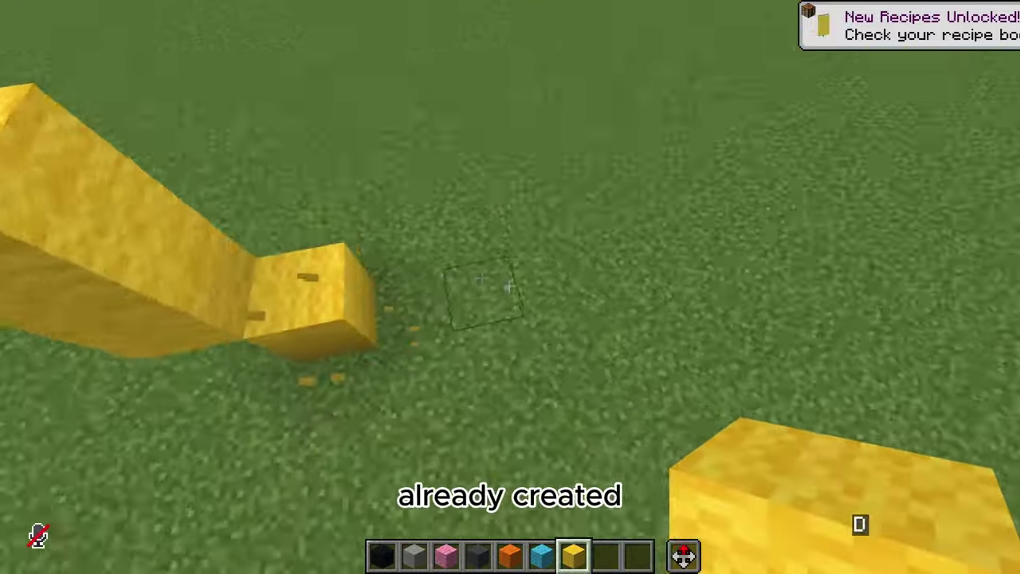
right_click(509, 285)
right_click(509, 284)
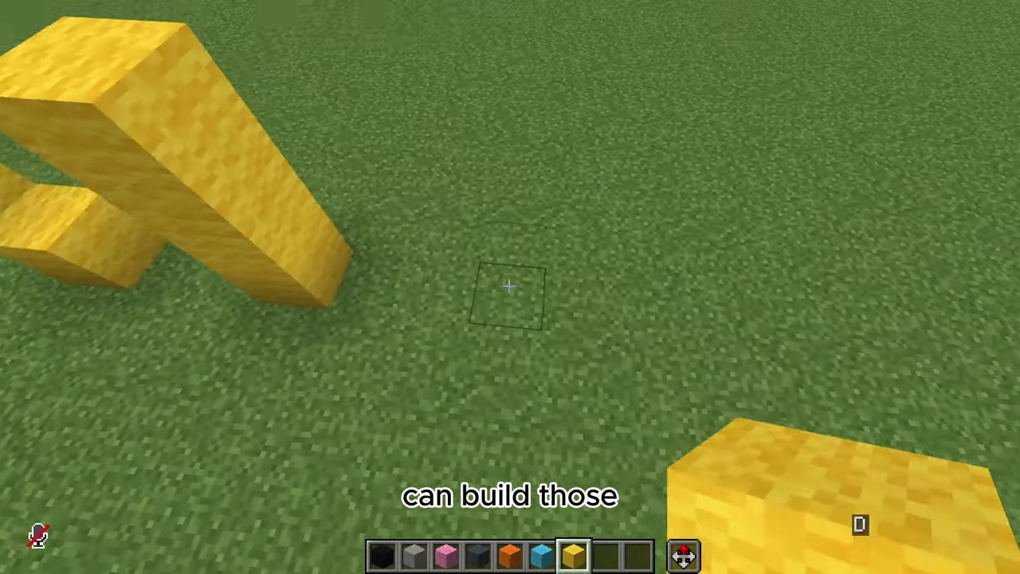
right_click(508, 285)
right_click(508, 285)
right_click(509, 285)
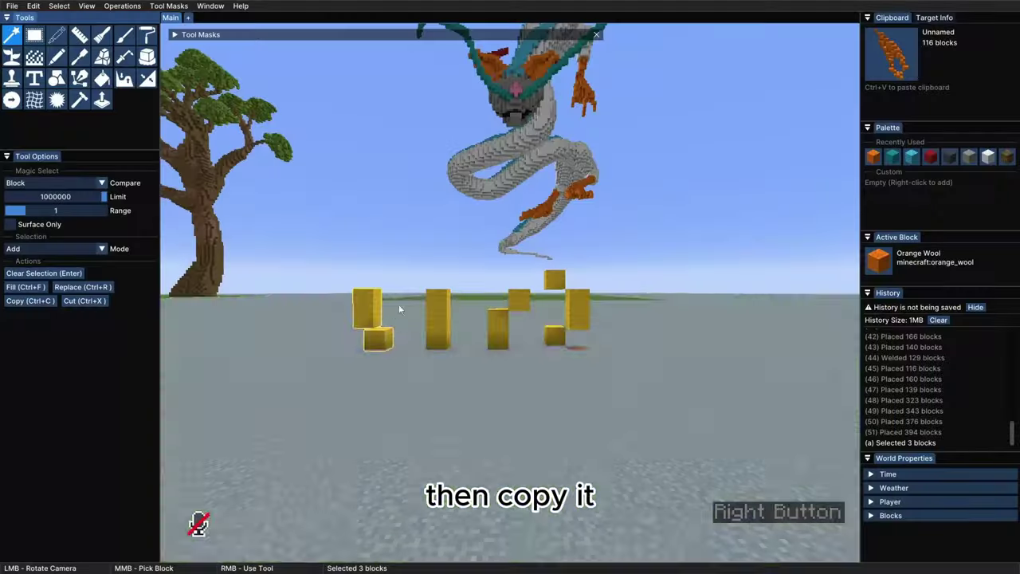
Copy the selected three-block yellow wool tuft and save it as a blueprint named sdadas
key("ctrl+c")
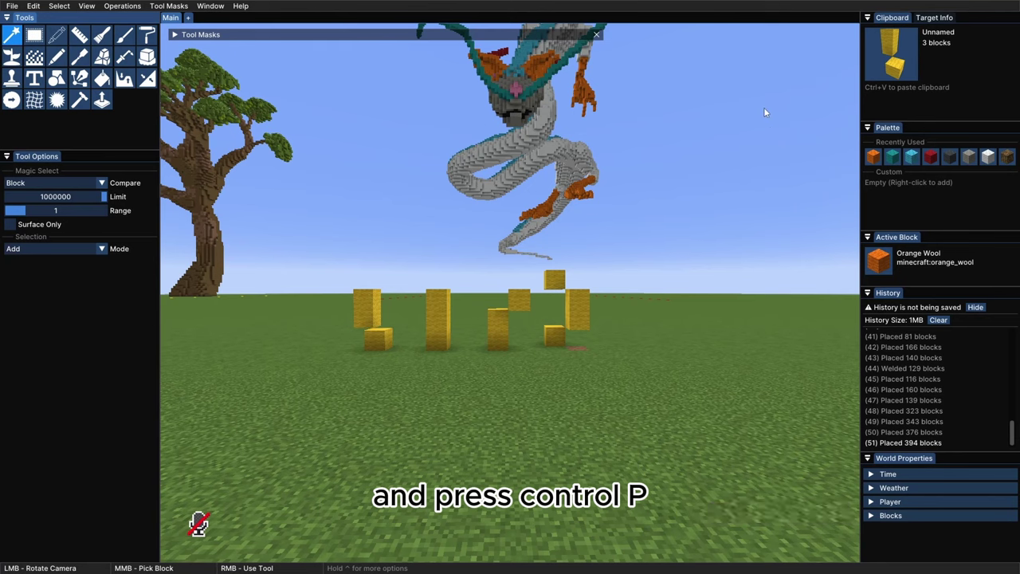
key("ctrl+p")
type("sdsdsd")
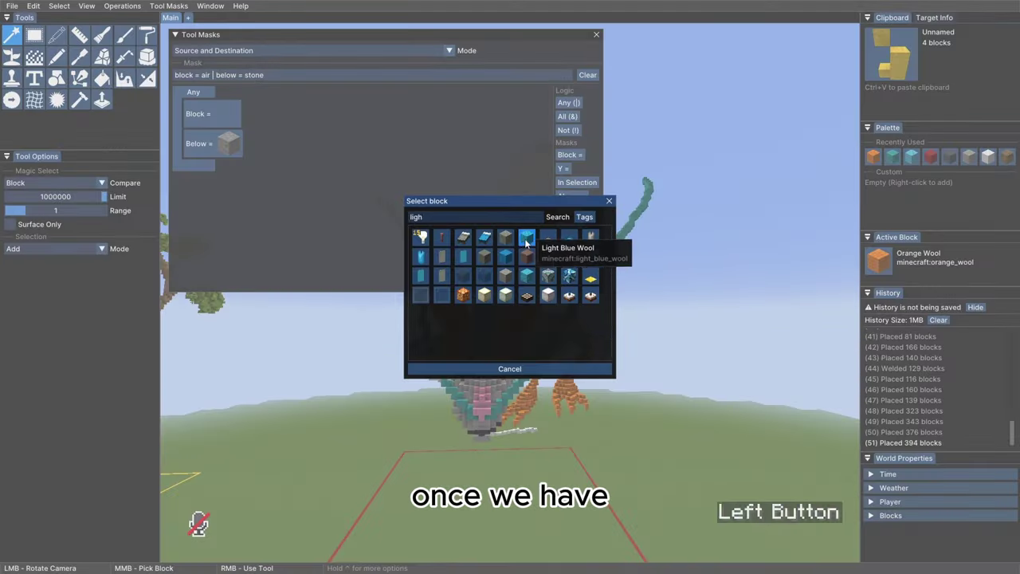
Set the tool mask's below block to light blue wool and add the saved hair blueprints to the Stamp tool
left_click(526, 237)
left_click(176, 34)
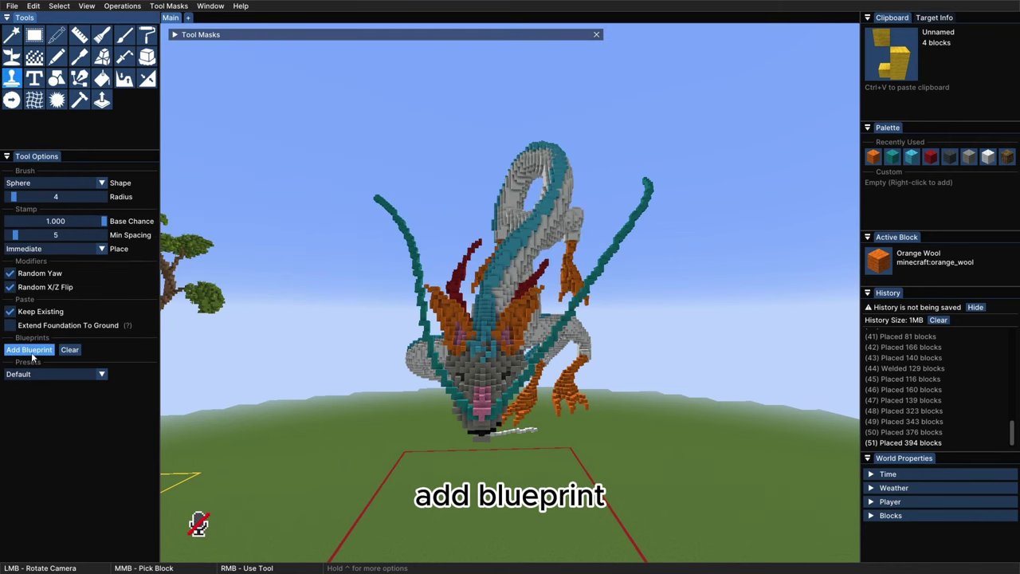
left_click(31, 352)
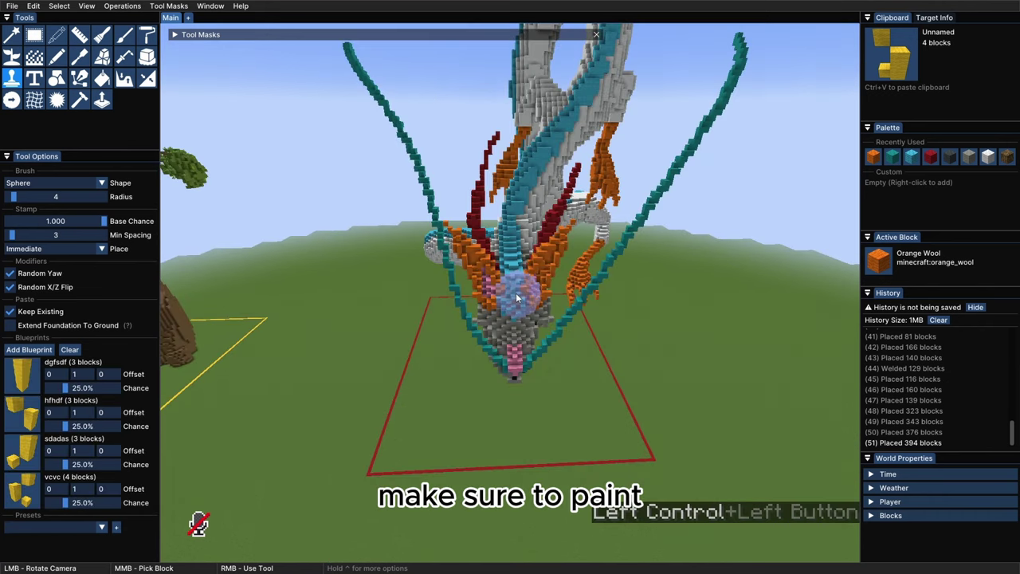
Stamp the yellow hair blueprints along the dragon's light blue back stripe with radius 4 and minimum spacing 3
right_click_drag(515, 292, 515, 228)
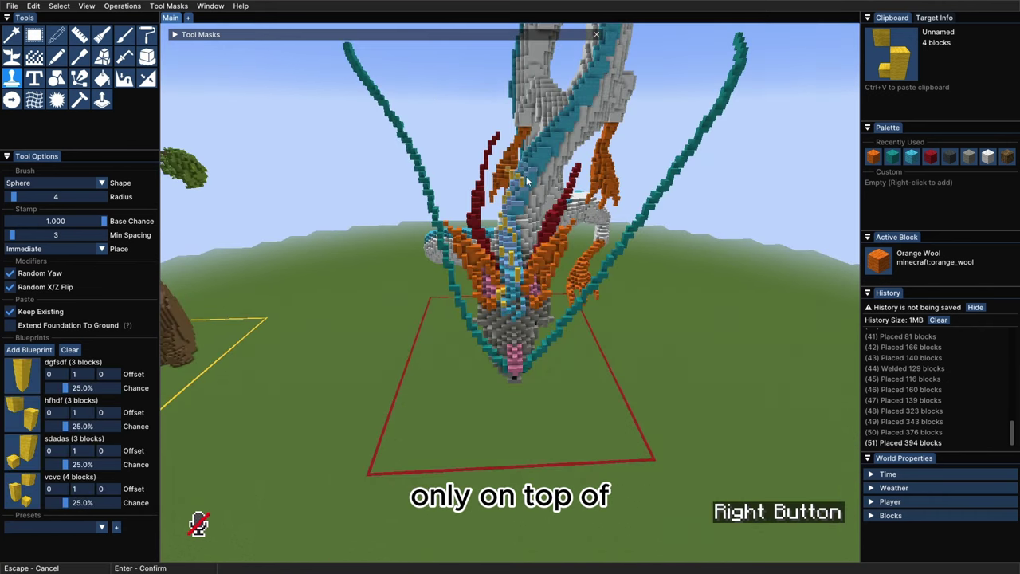
mouse_move(585, 94)
right_mouse_down()
mouse_move(603, 112)
mouse_move(583, 75)
right_mouse_up()
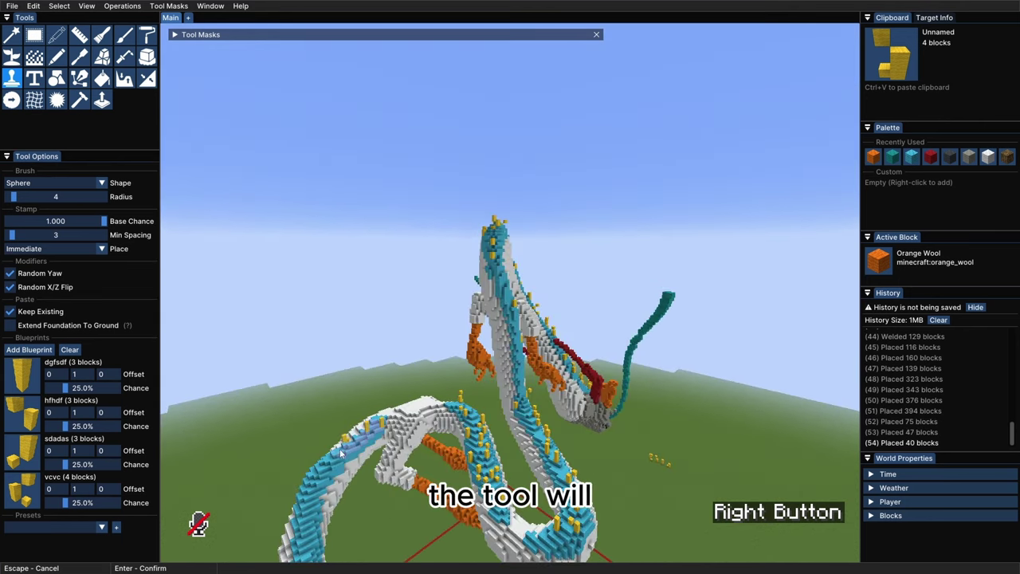
right_click_drag(341, 456, 326, 525, "shift")
key("d+w")
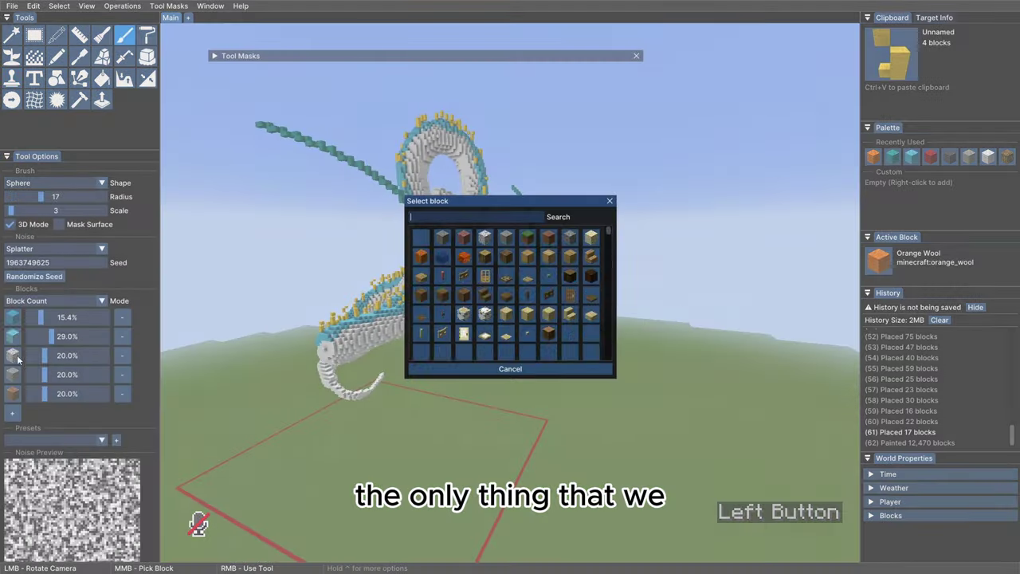
Add diamond block, packed ice and calcite to the noise painter's gradient and paint the dragon's body with radius 17
type("dia")
left_click(17, 375)
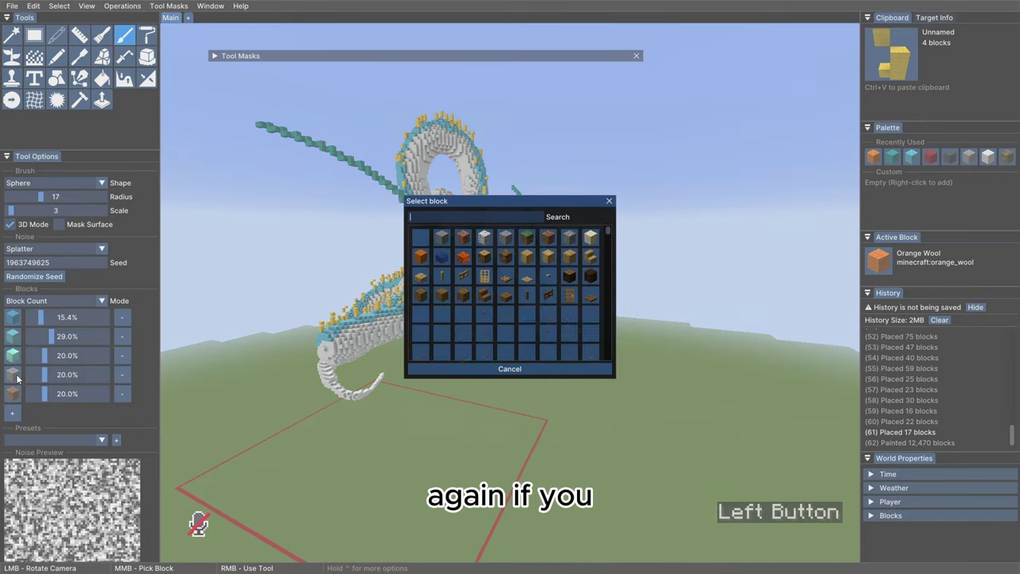
type("pa")
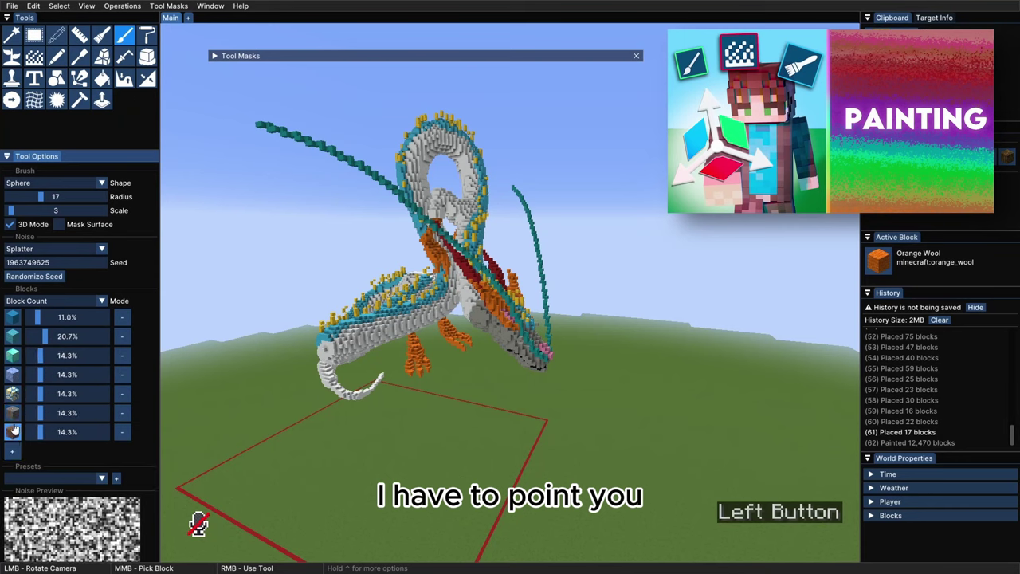
left_click(13, 416)
type("cal")
right_click(367, 351)
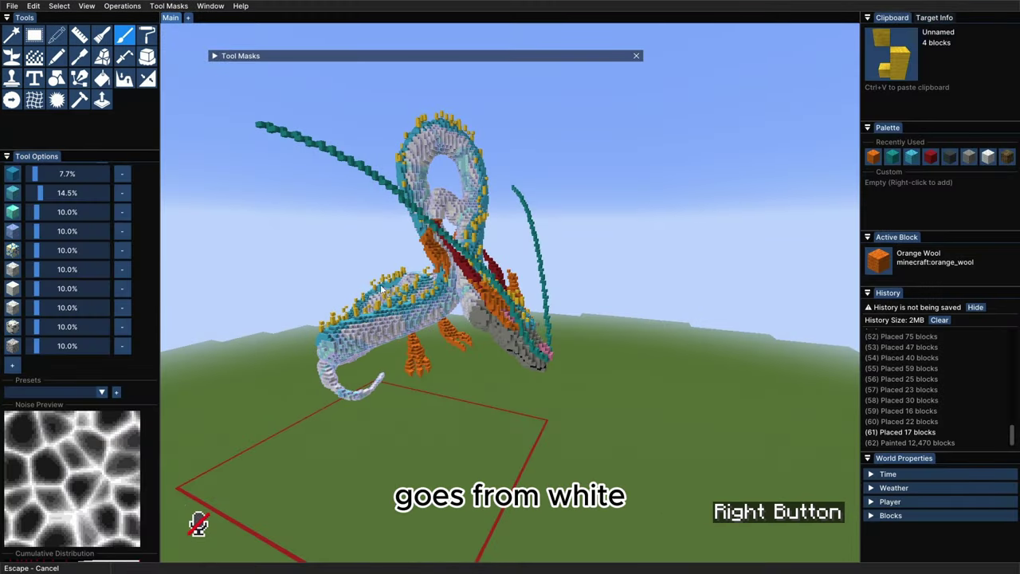
Choose Ochre Froglight as the active block and paint the whiskers with the radius 9 sphere brush
mouse_move(382, 289)
left_mouse_down("ctrl")
mouse_move(494, 286)
mouse_move(430, 303)
left_mouse_up("ctrl")
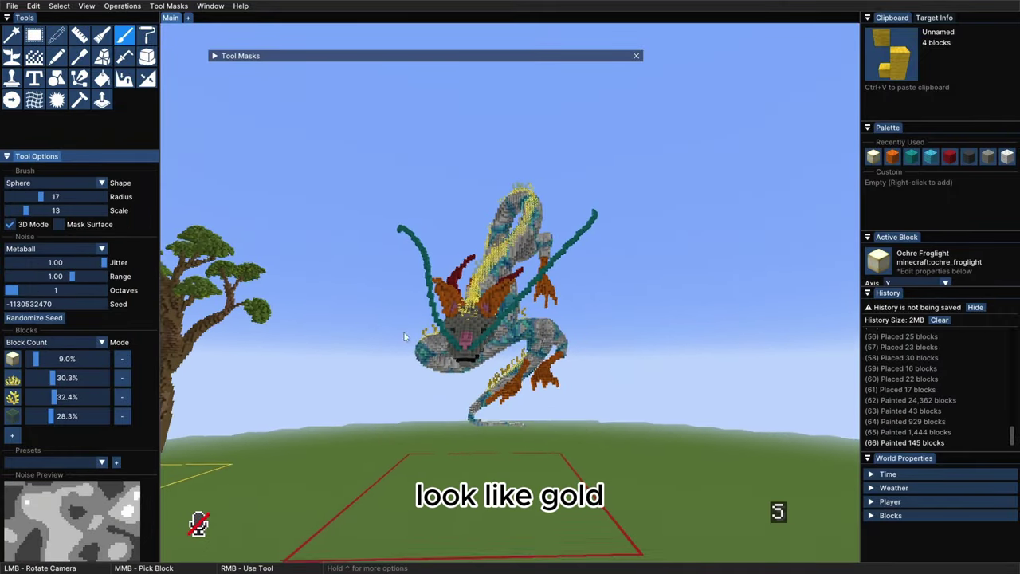
left_click_drag(404, 336, 509, 299, "ctrl")
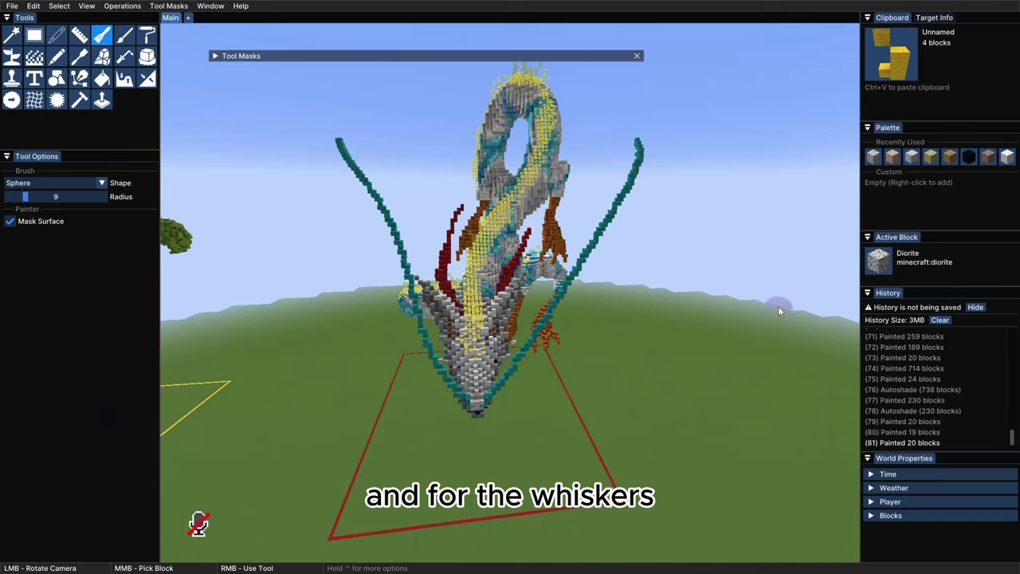
left_click(879, 263)
type("och")
left_click(422, 298)
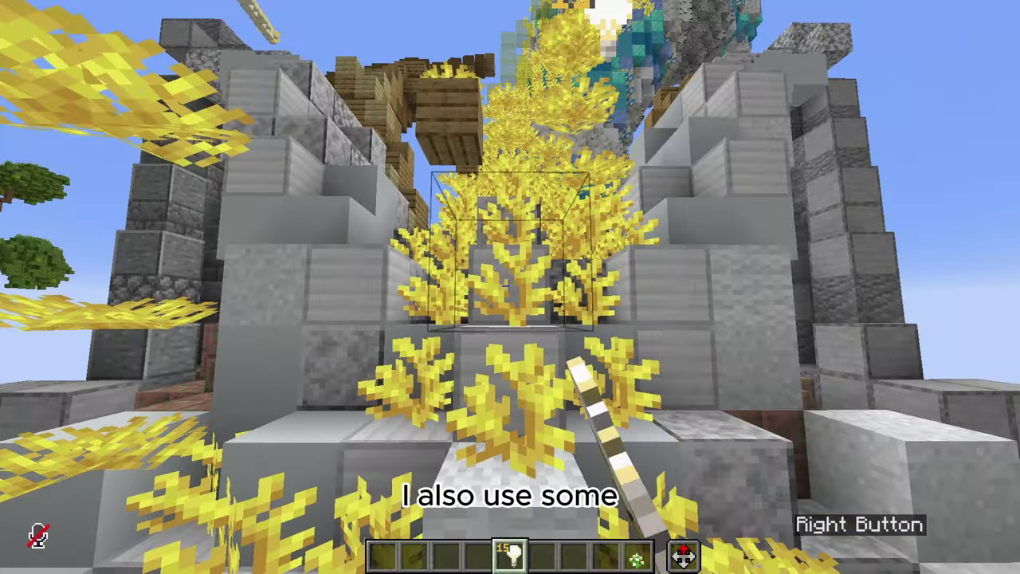
Place level 15 light blocks among the yellow coral hair behind the head and back away to view the whole dragon
key("space+d")
key("space+d+w")
key("a+w")
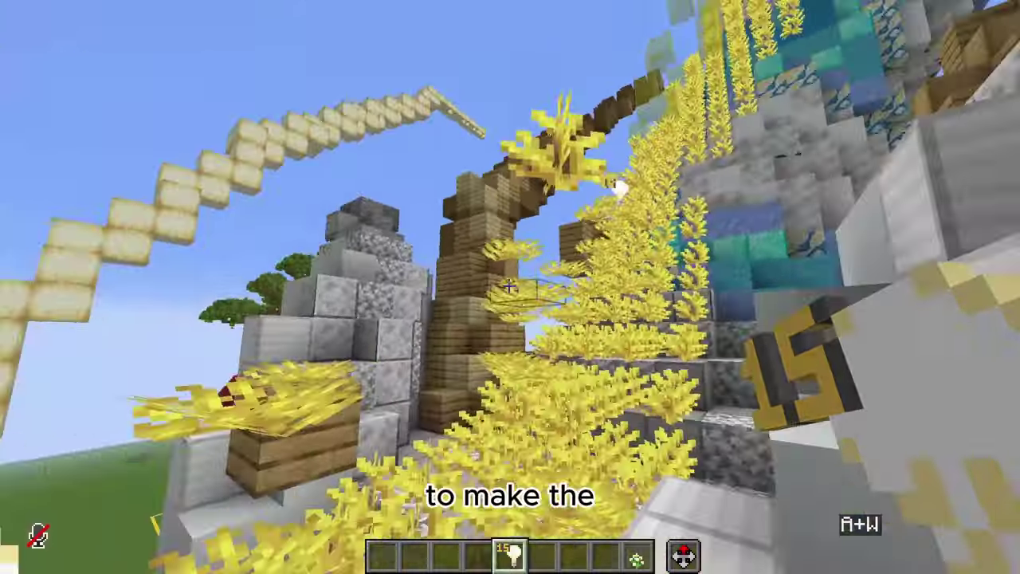
right_click(509, 285)
key("space+w+d")
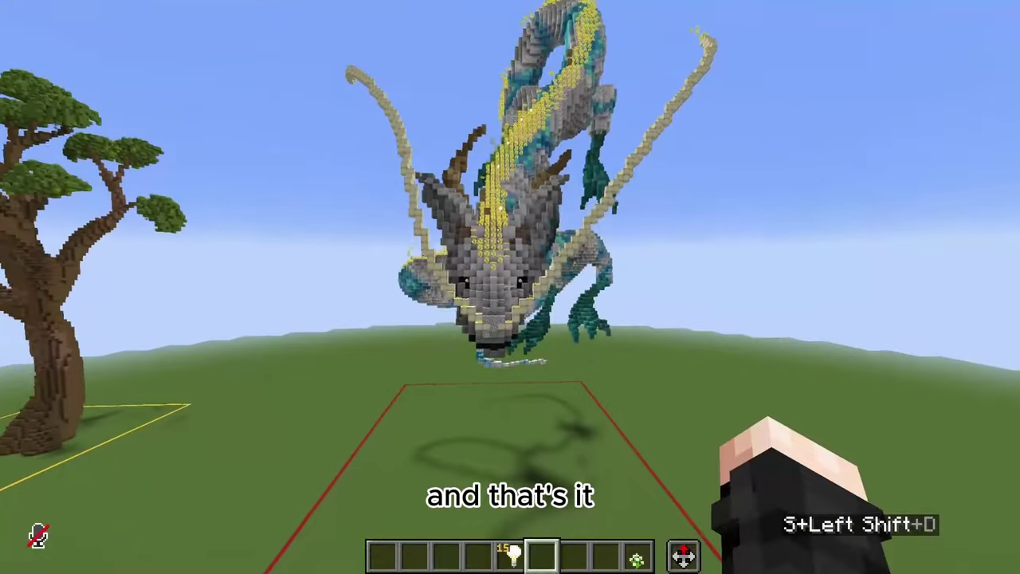
key("shift+s")
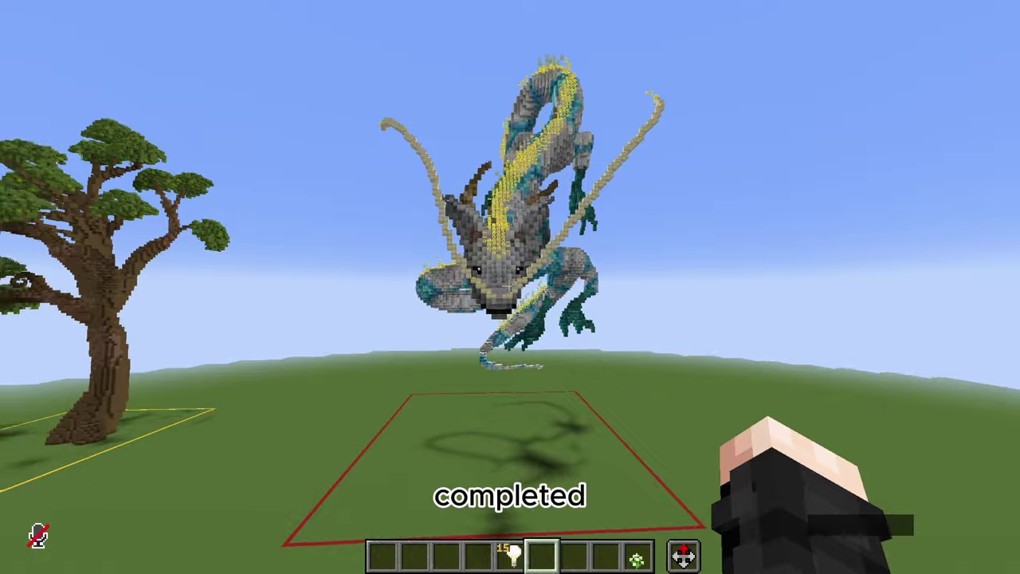